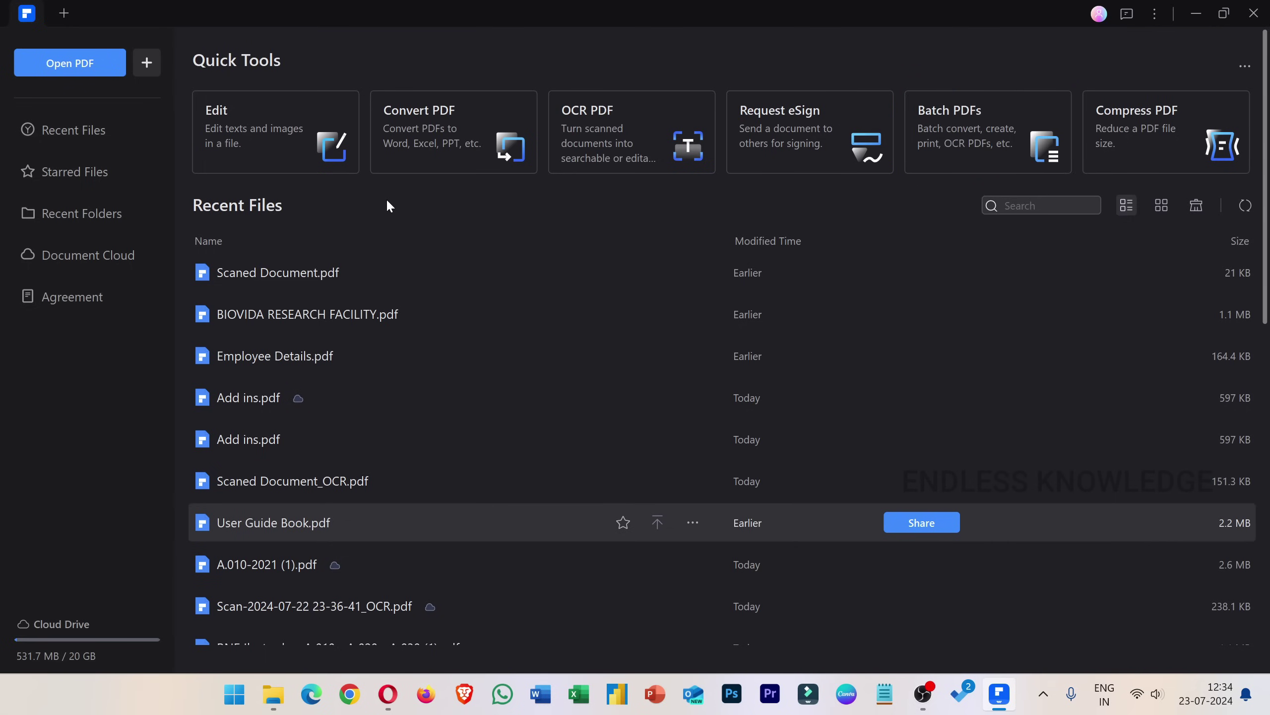
# Drag Employee Details.pdf from the Desktop folder into PDFelement to open it.
pyautogui.scroll(-5, 250, 306)
pyautogui.scroll(5, 252, 313)
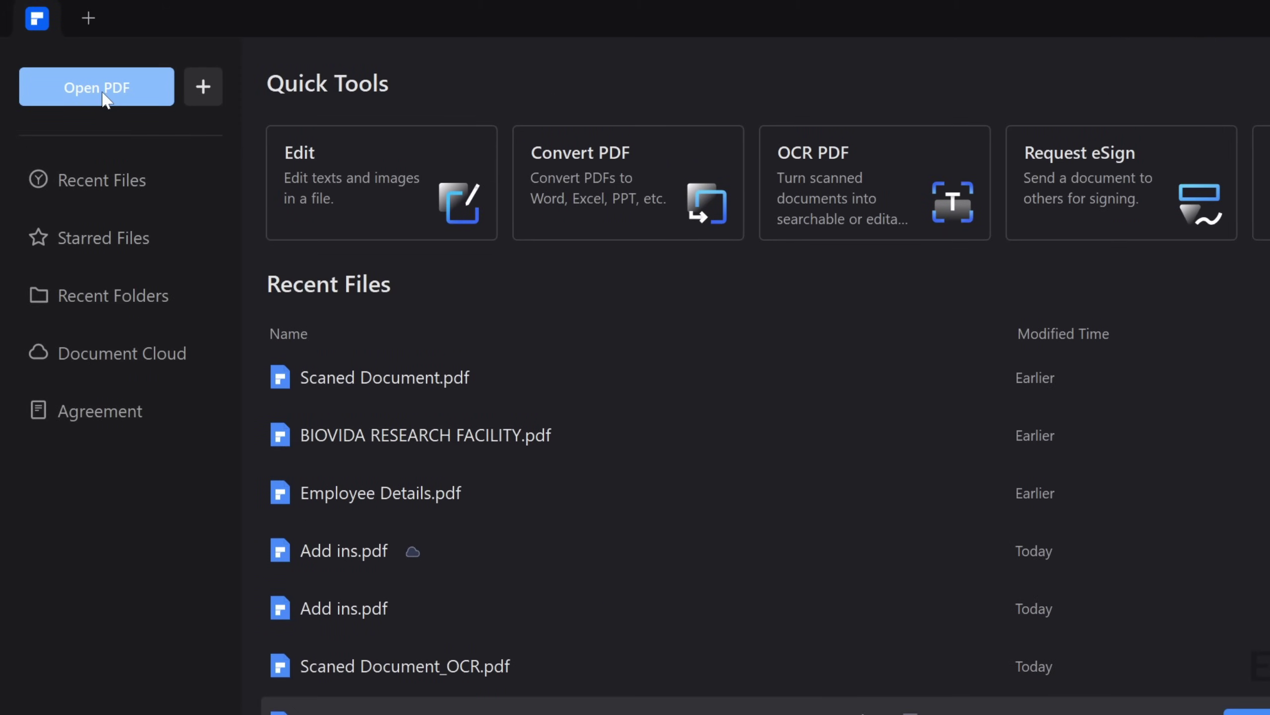
pyautogui.click(105, 99)
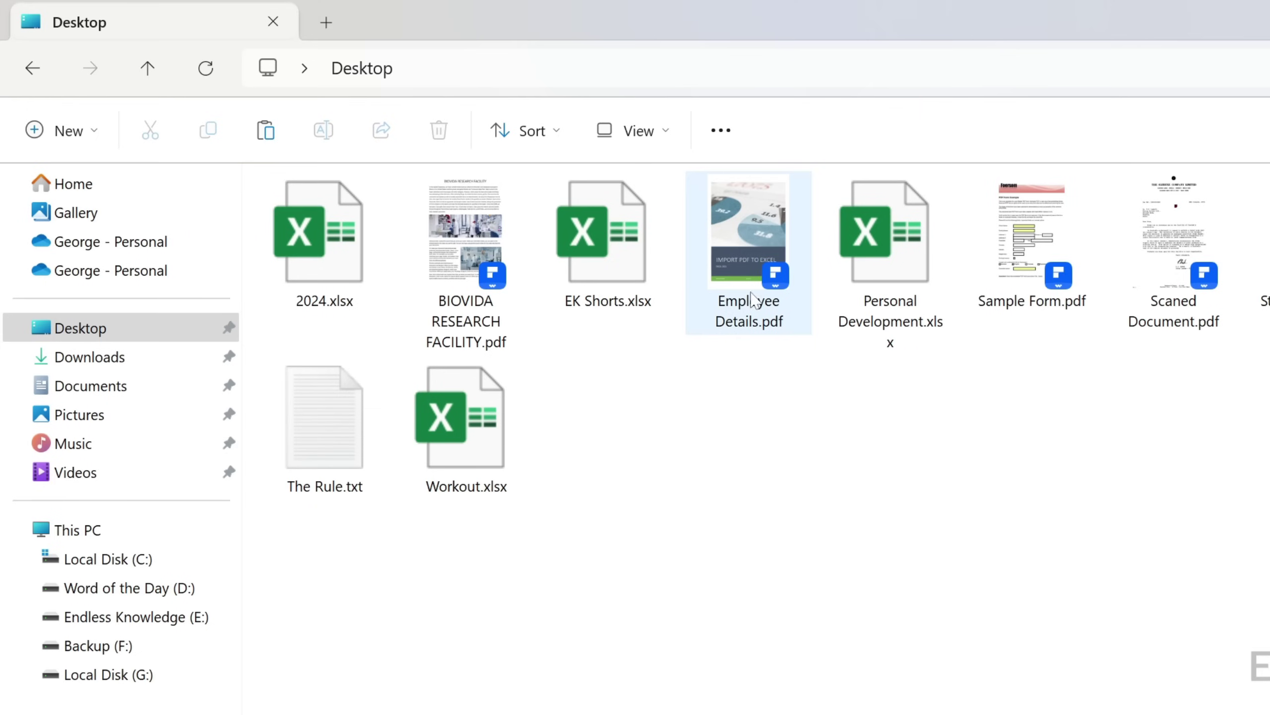
pyautogui.moveTo(747, 260); pyautogui.dragTo(791, 528)
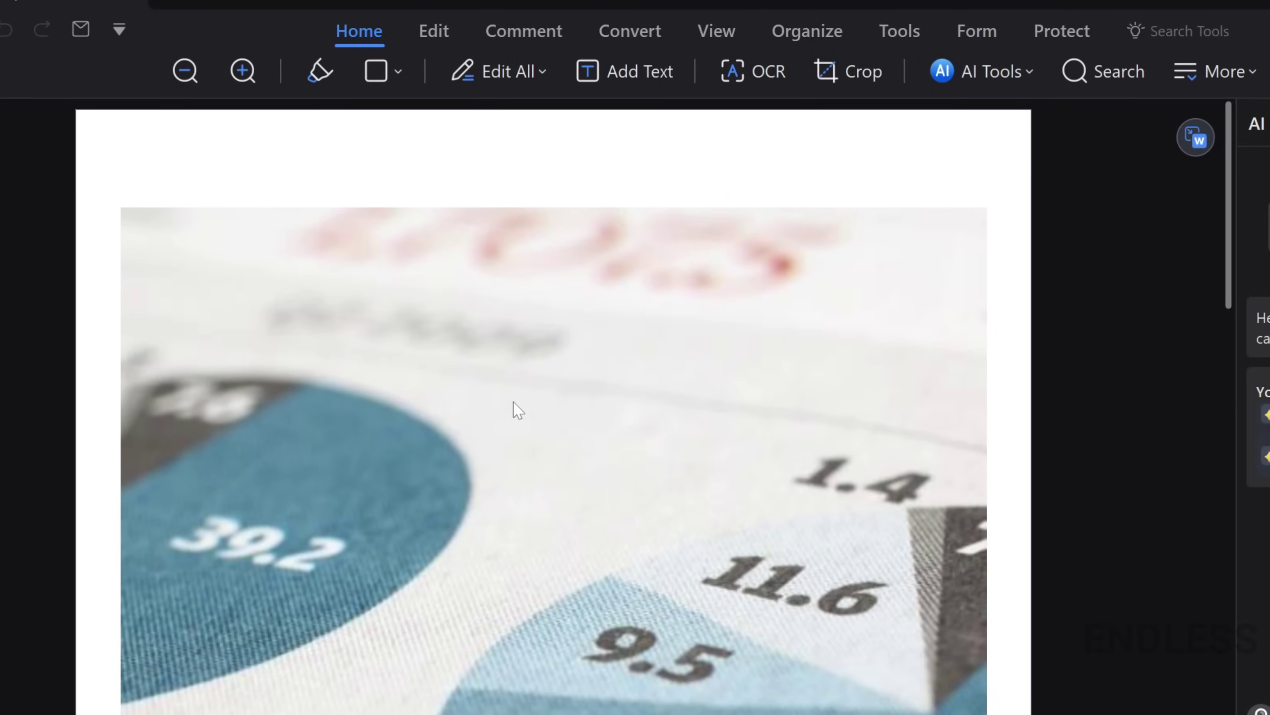
# In Edit mode, bold the word 'your' in page 2's first body paragraph.
pyautogui.scroll(-15, 517, 409)
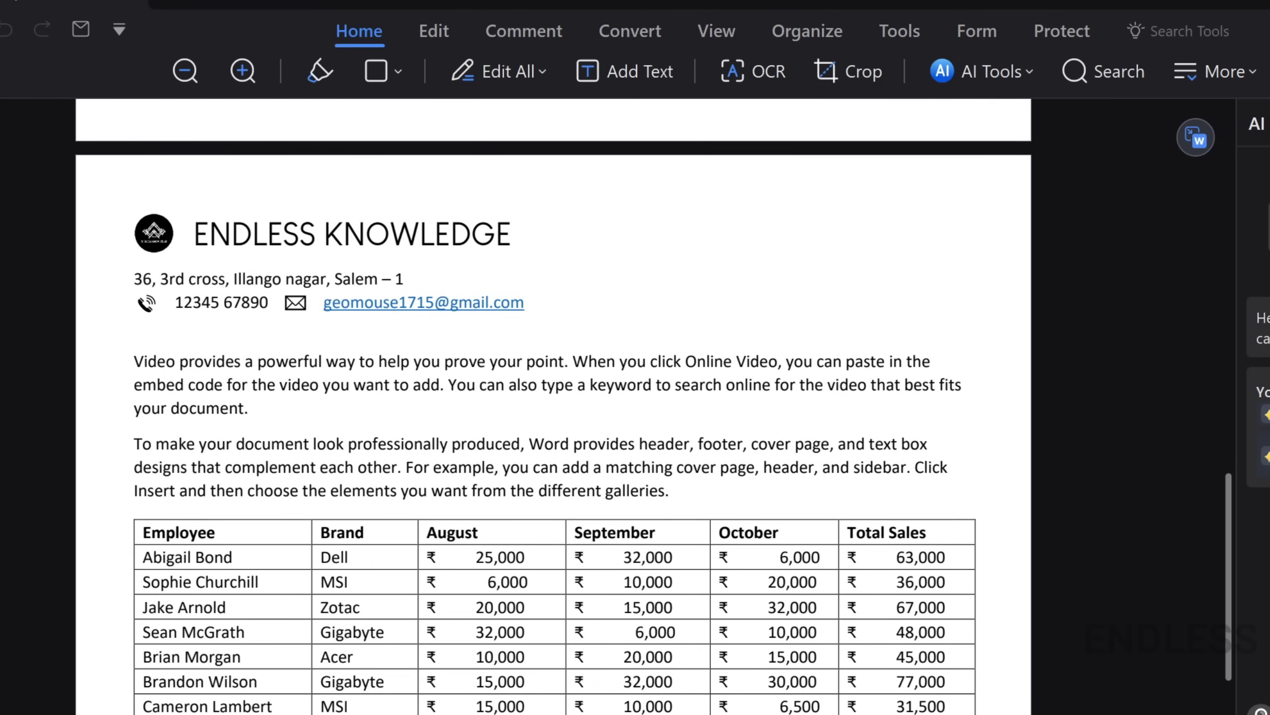
pyautogui.click(428, 32)
pyautogui.doubleClick(506, 361)
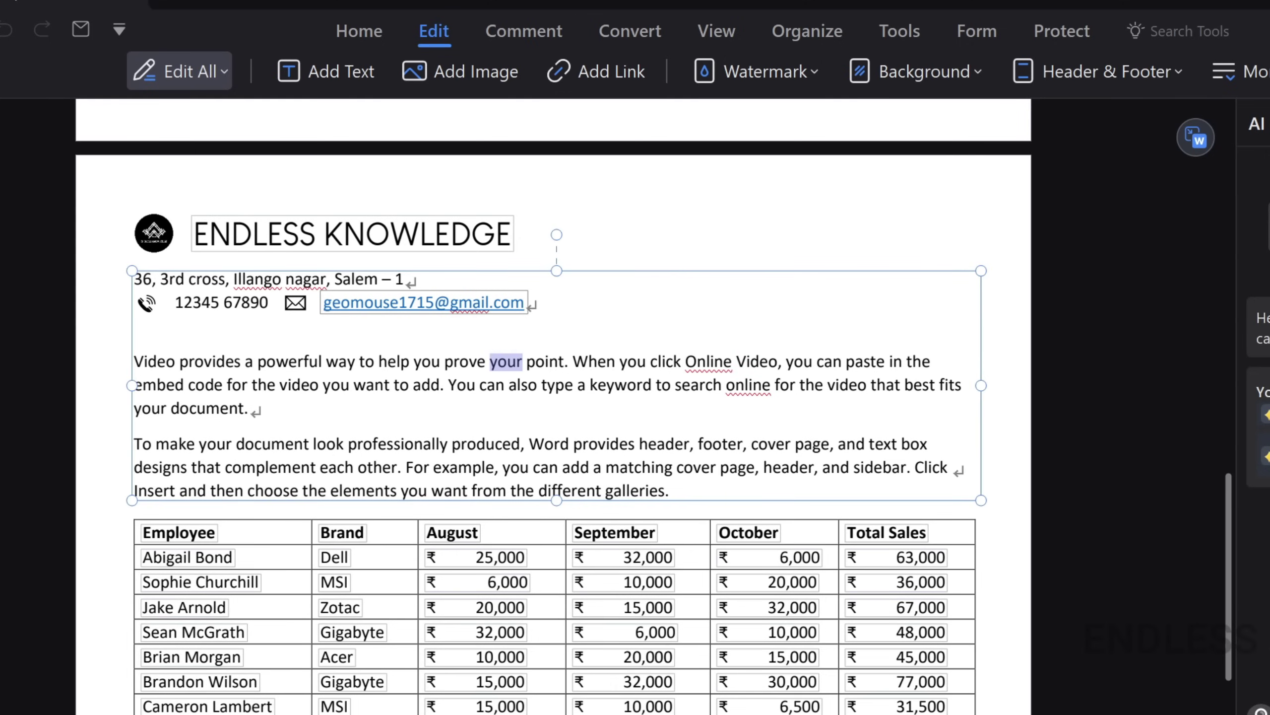
pyautogui.click(634, 318)
pyautogui.click(574, 361)
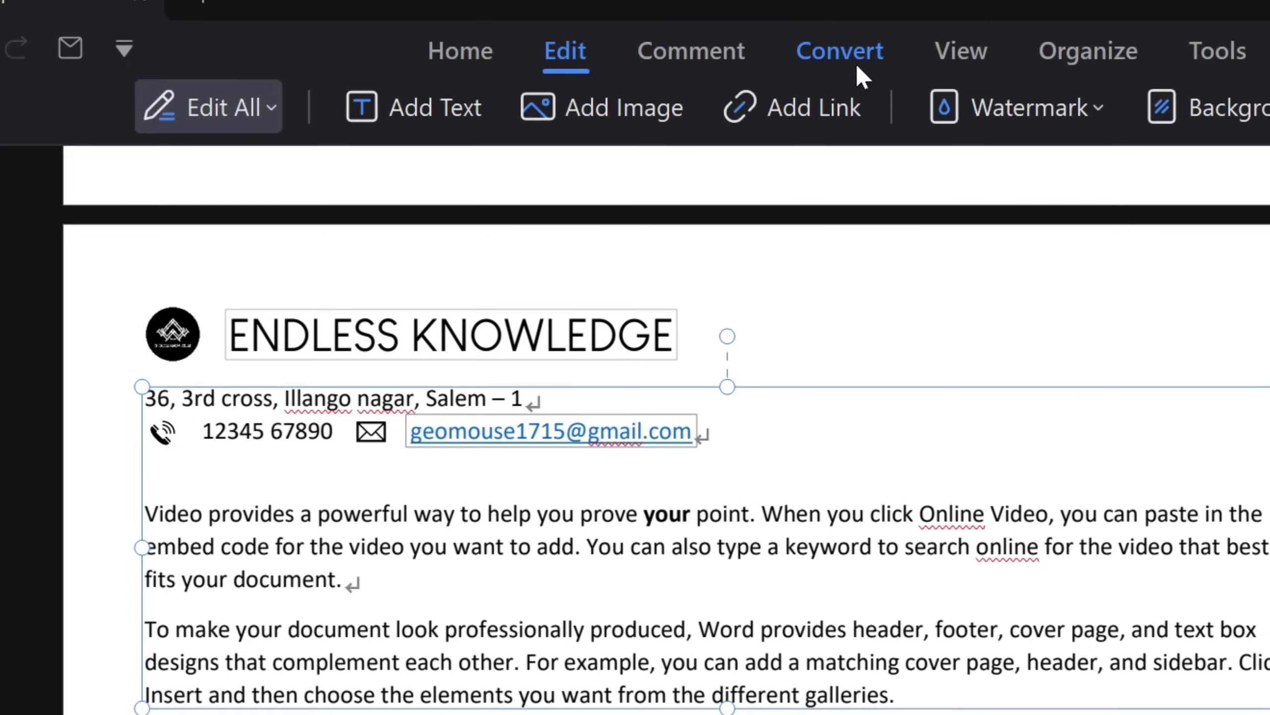
# Browse the Convert tab's additional output formats, then dismiss the list unused.
pyautogui.click(640, 35)
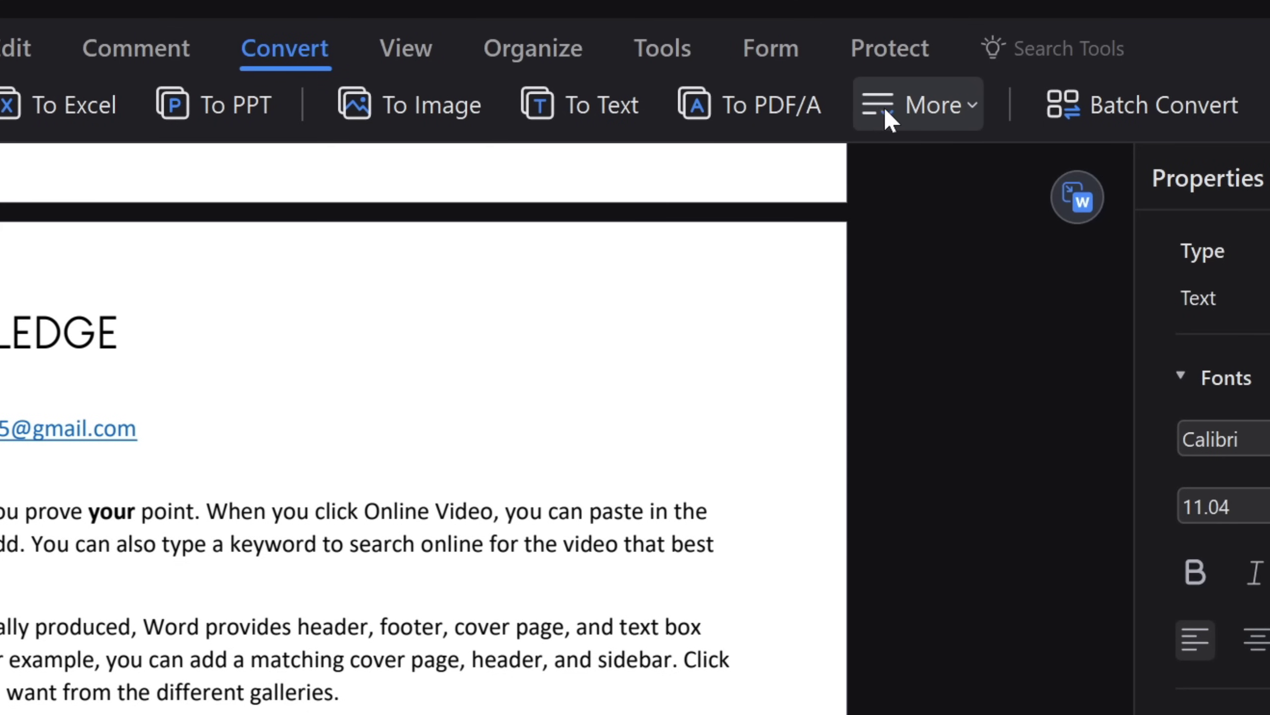
pyautogui.click(886, 108)
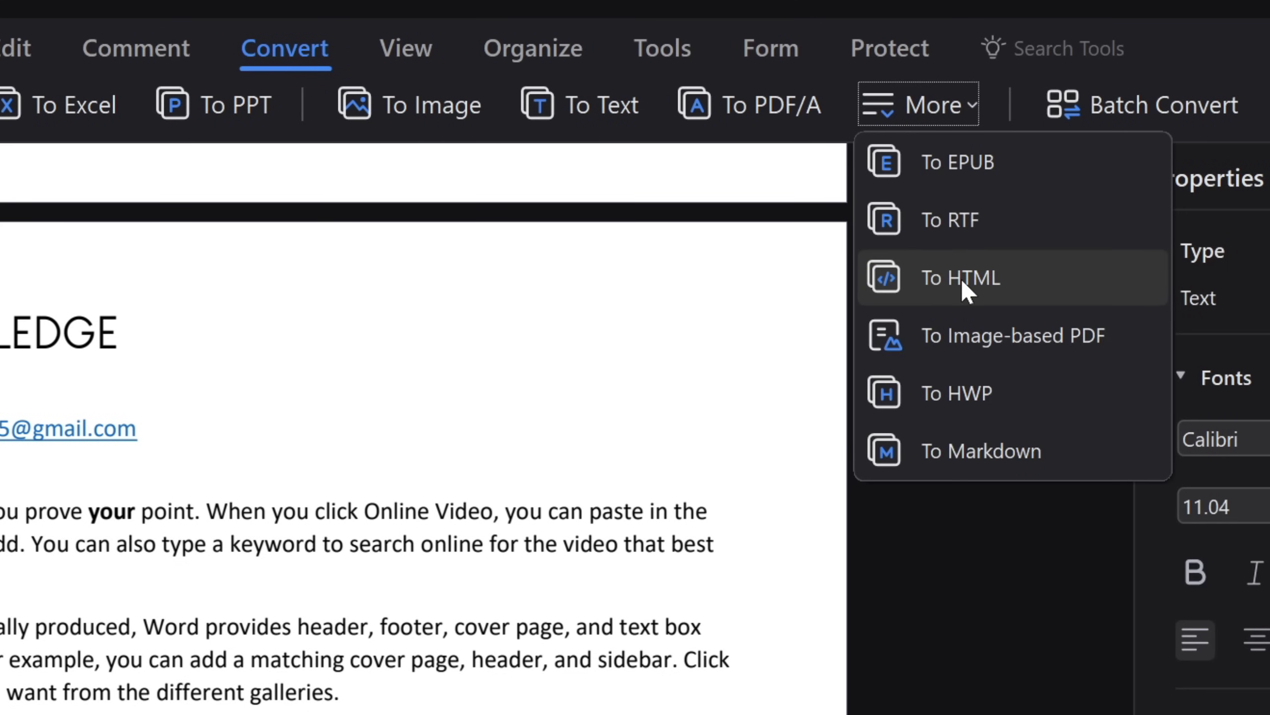
pyautogui.click(350, 513)
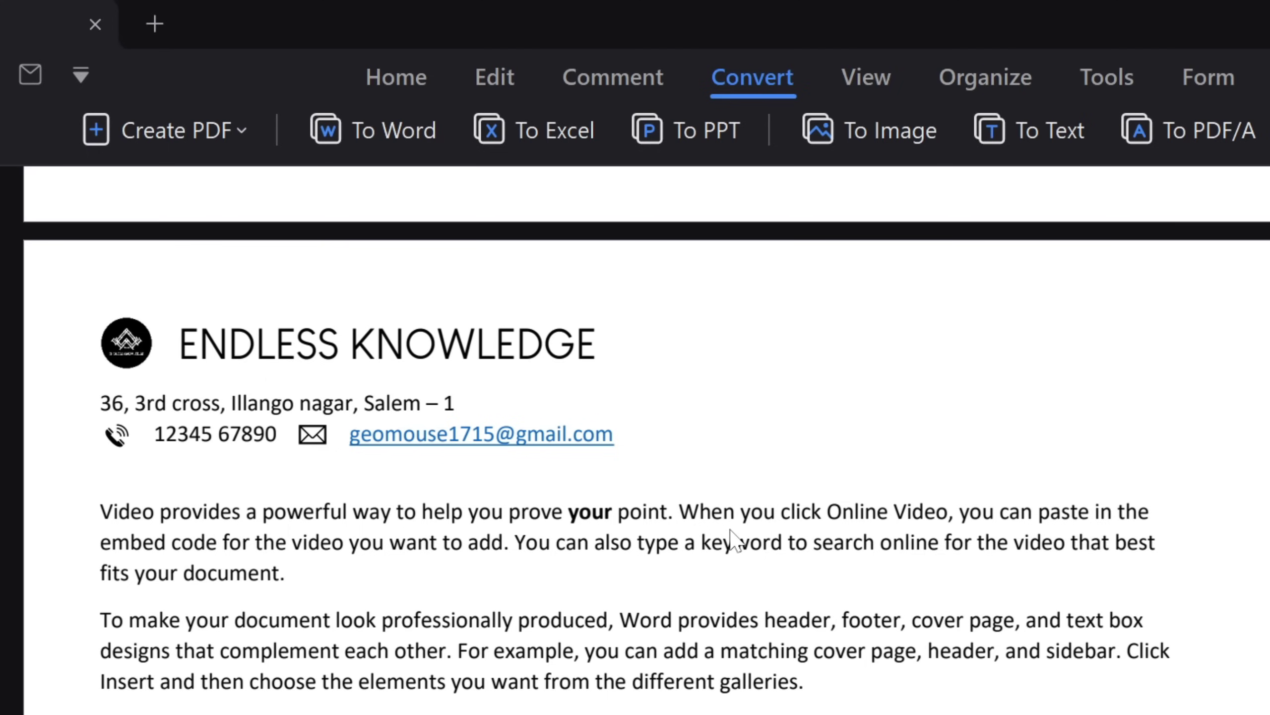
# Save the bold edit and start a To Word conversion with Word (*.docx) output.
pyautogui.click(419, 144)
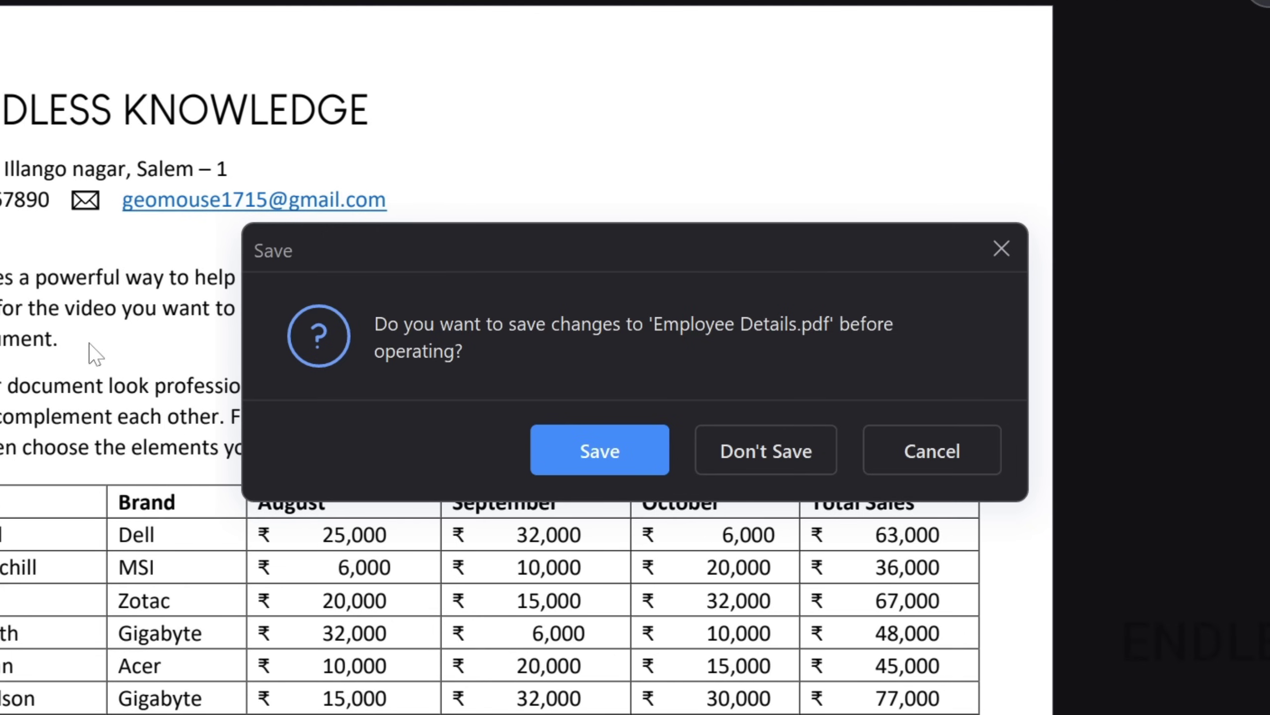
pyautogui.click(591, 449)
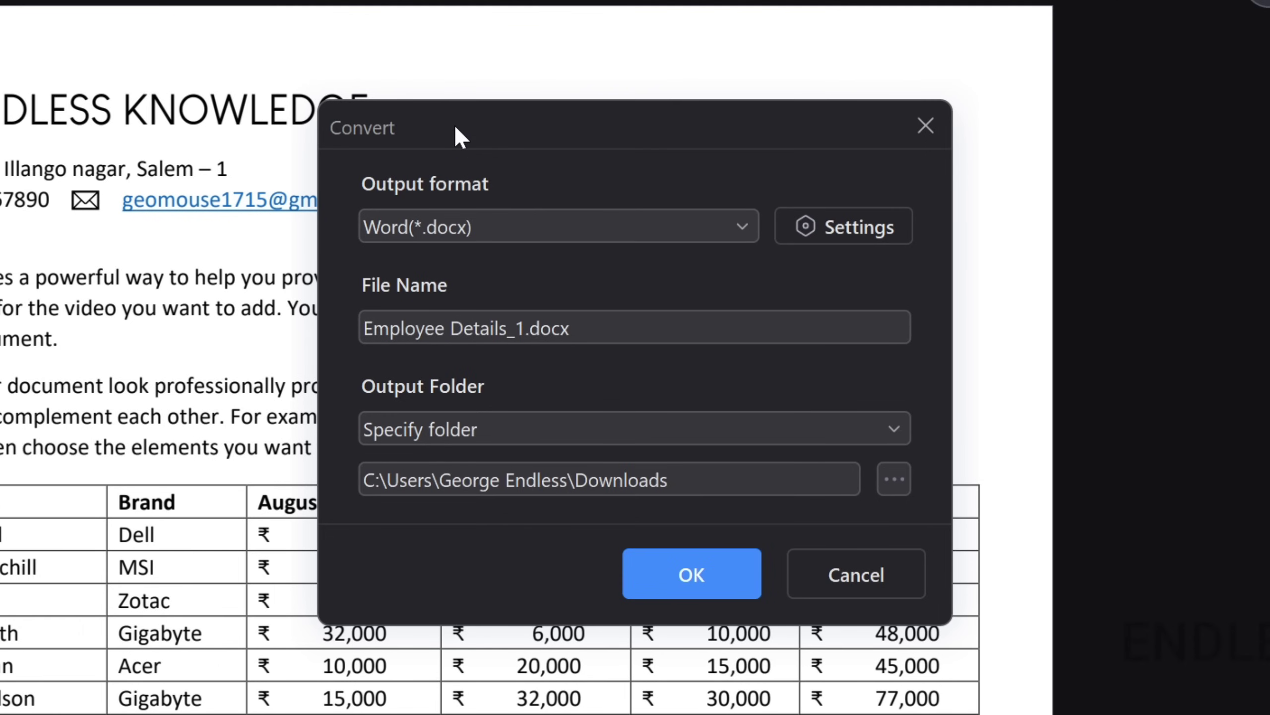
pyautogui.click(743, 228)
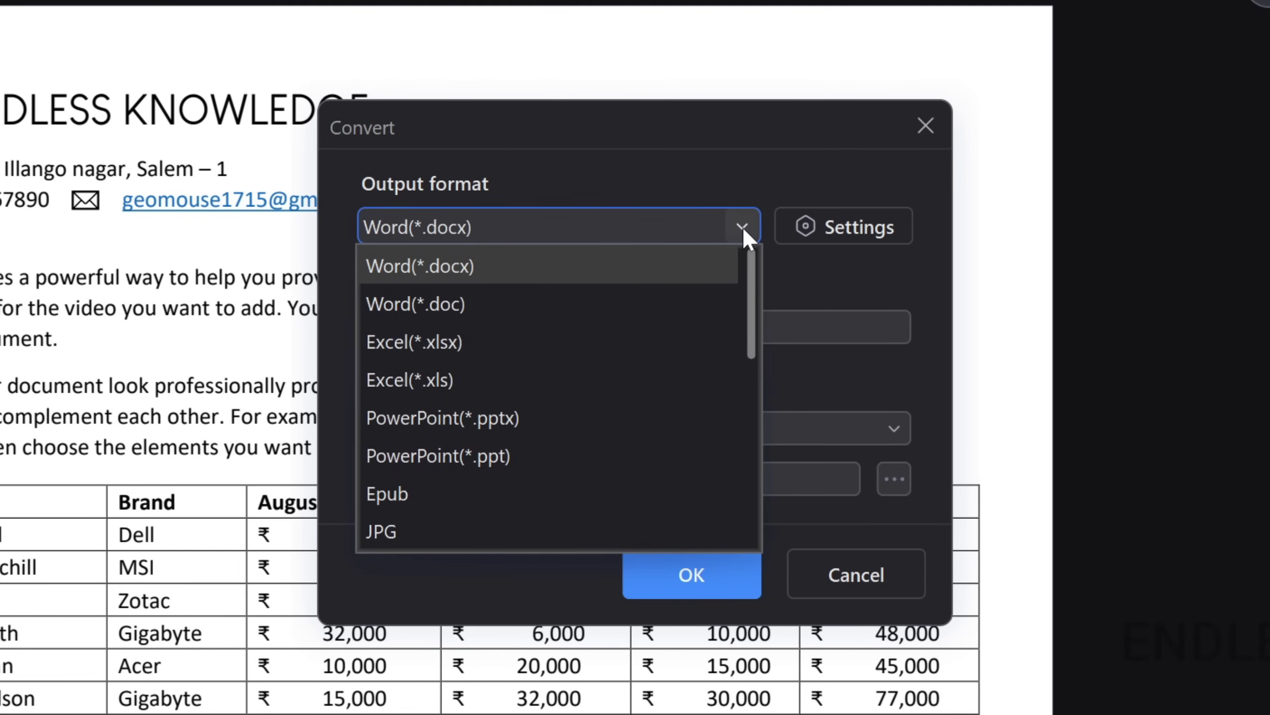
pyautogui.scroll(-5, 714, 343)
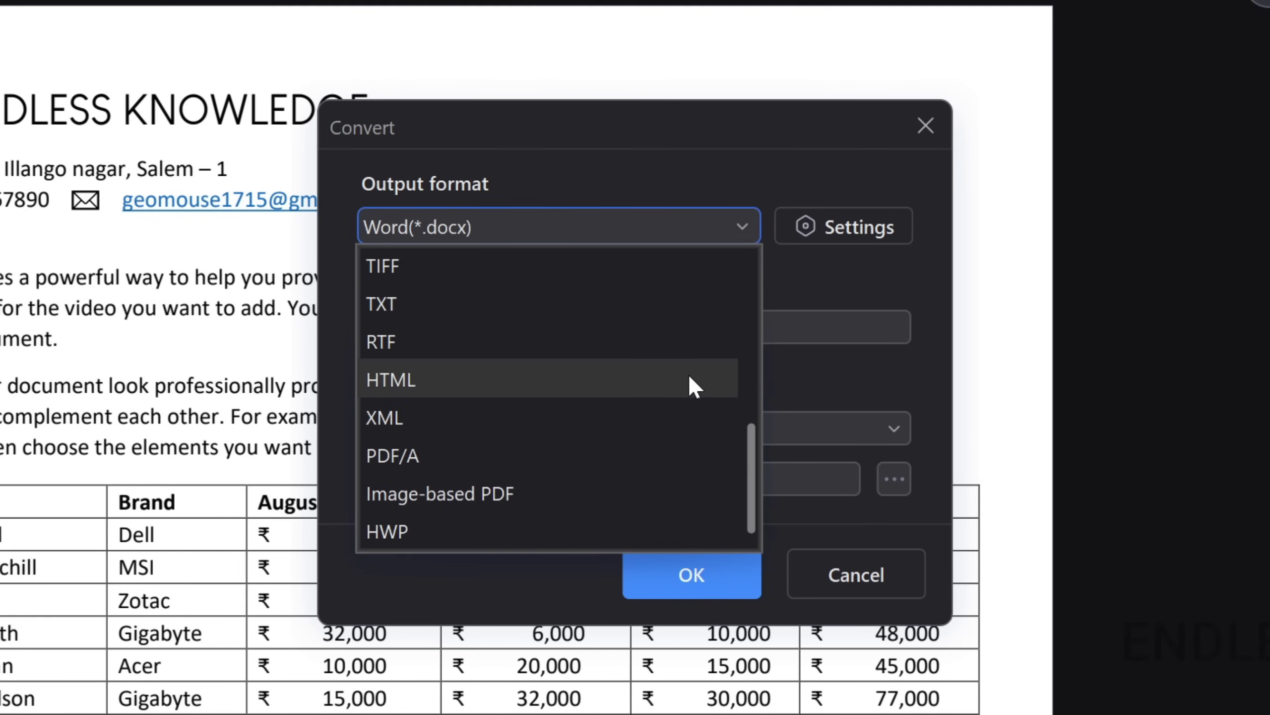
pyautogui.scroll(5, 689, 377)
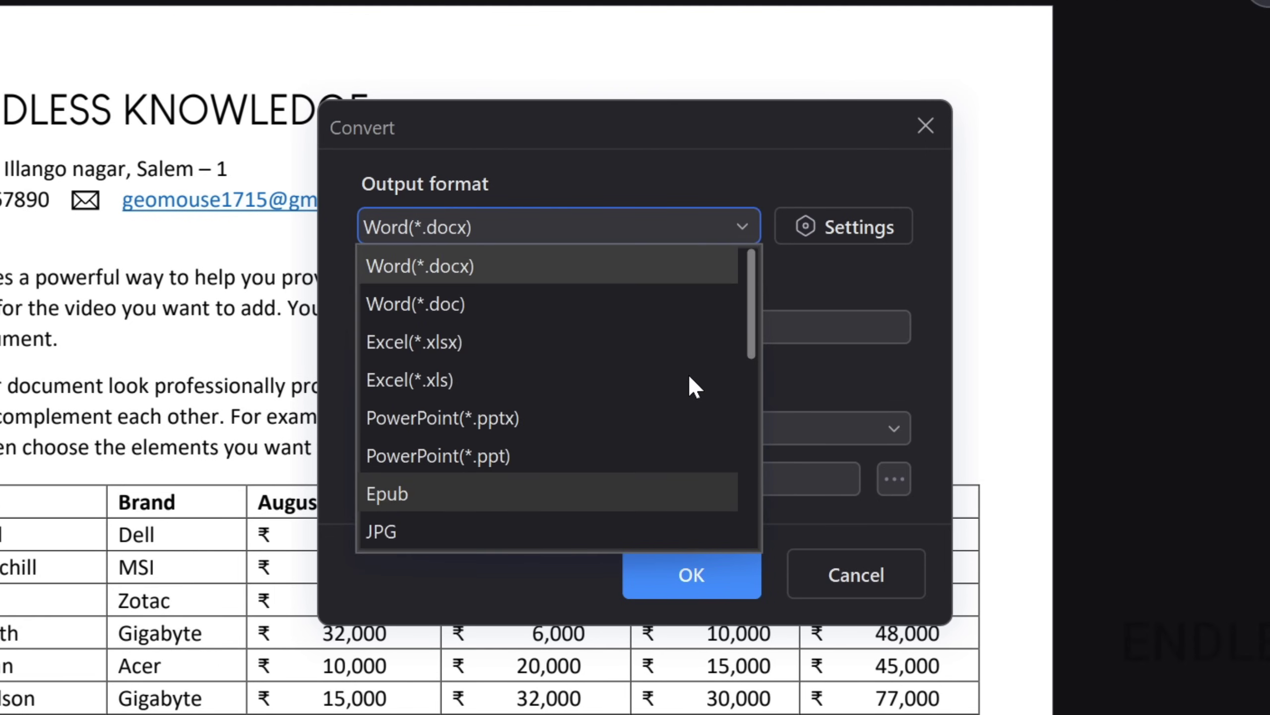
pyautogui.click(489, 267)
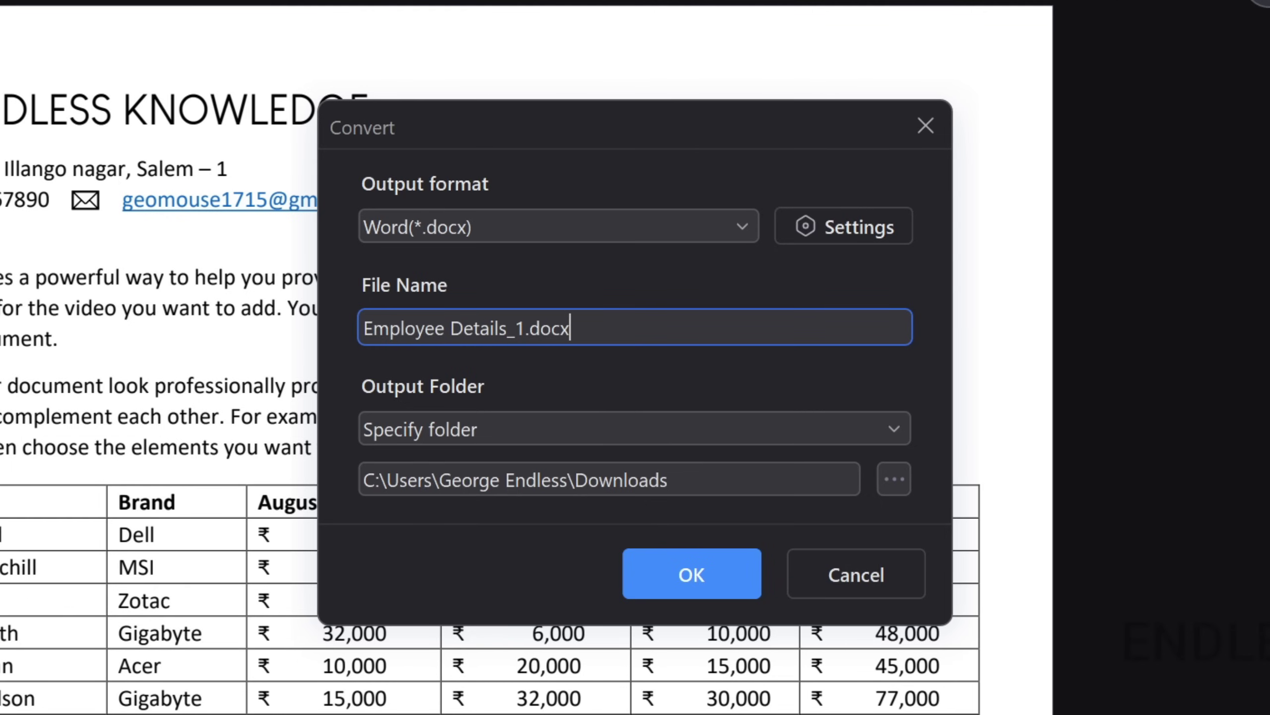
# Convert to Employee Details_1.docx in a specified folder, then open it from Downloads in Word.
pyautogui.click(567, 427)
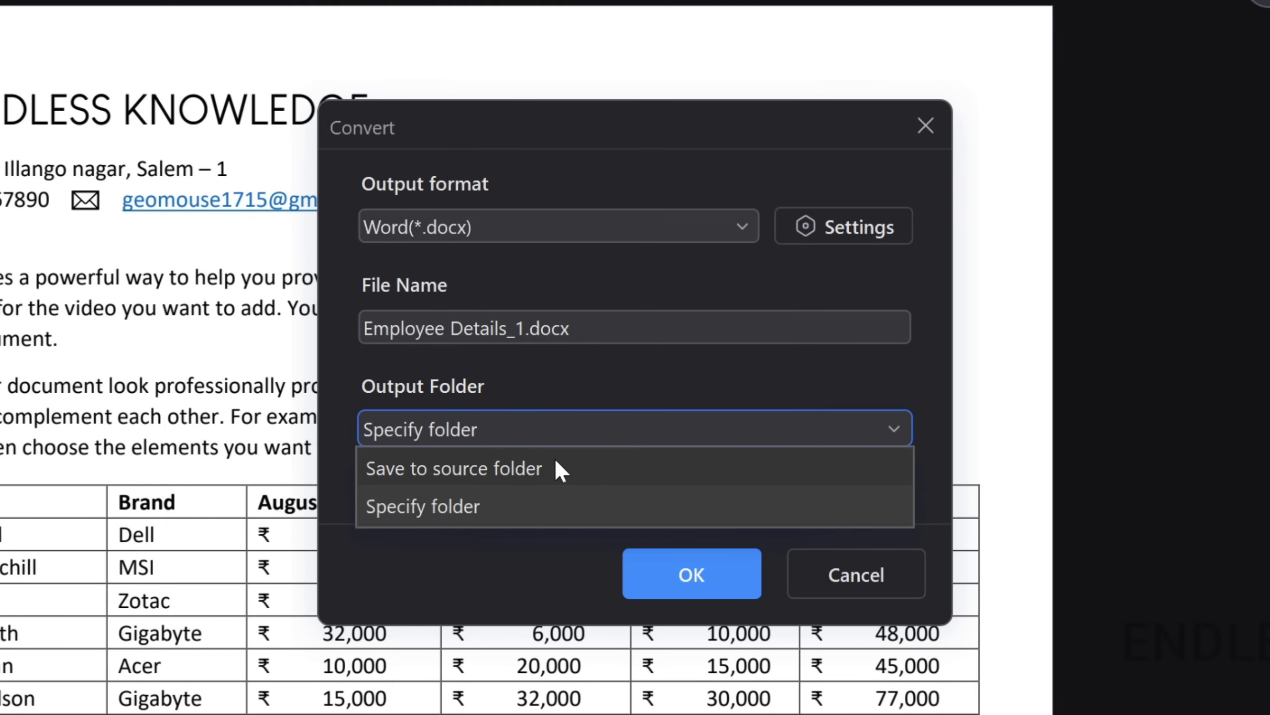
pyautogui.click(556, 461)
pyautogui.click(564, 430)
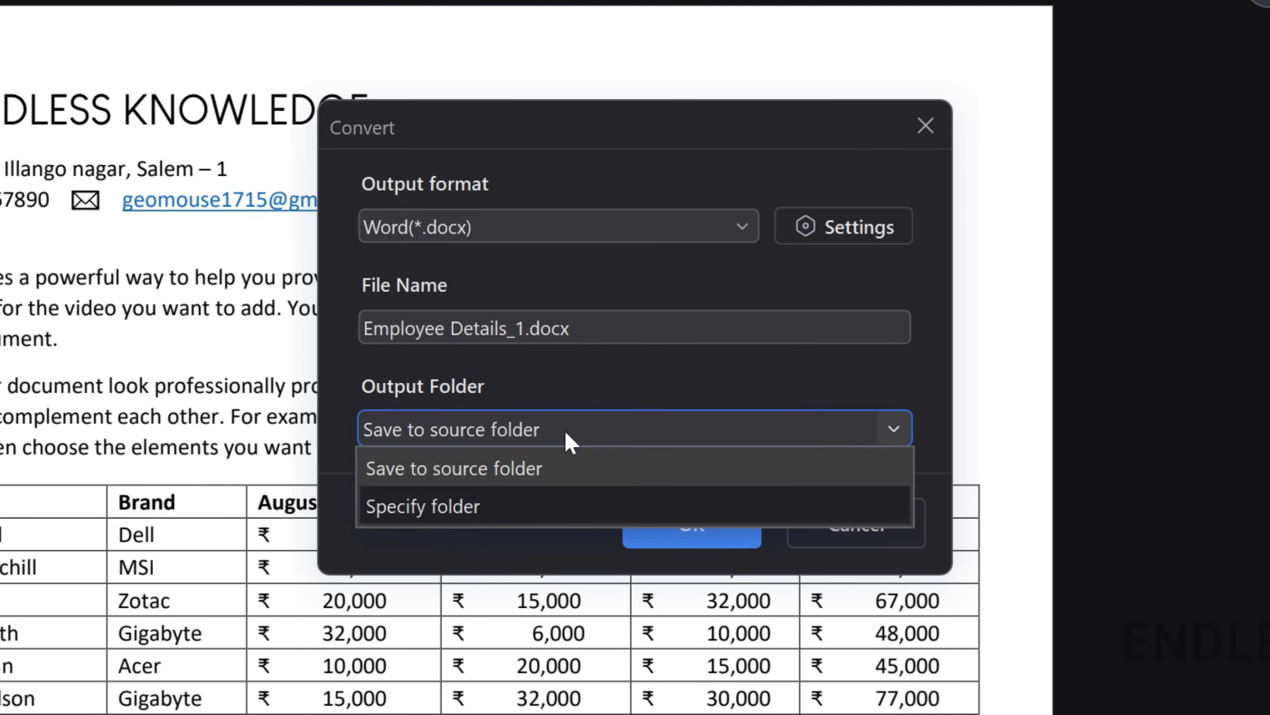
pyautogui.click(514, 504)
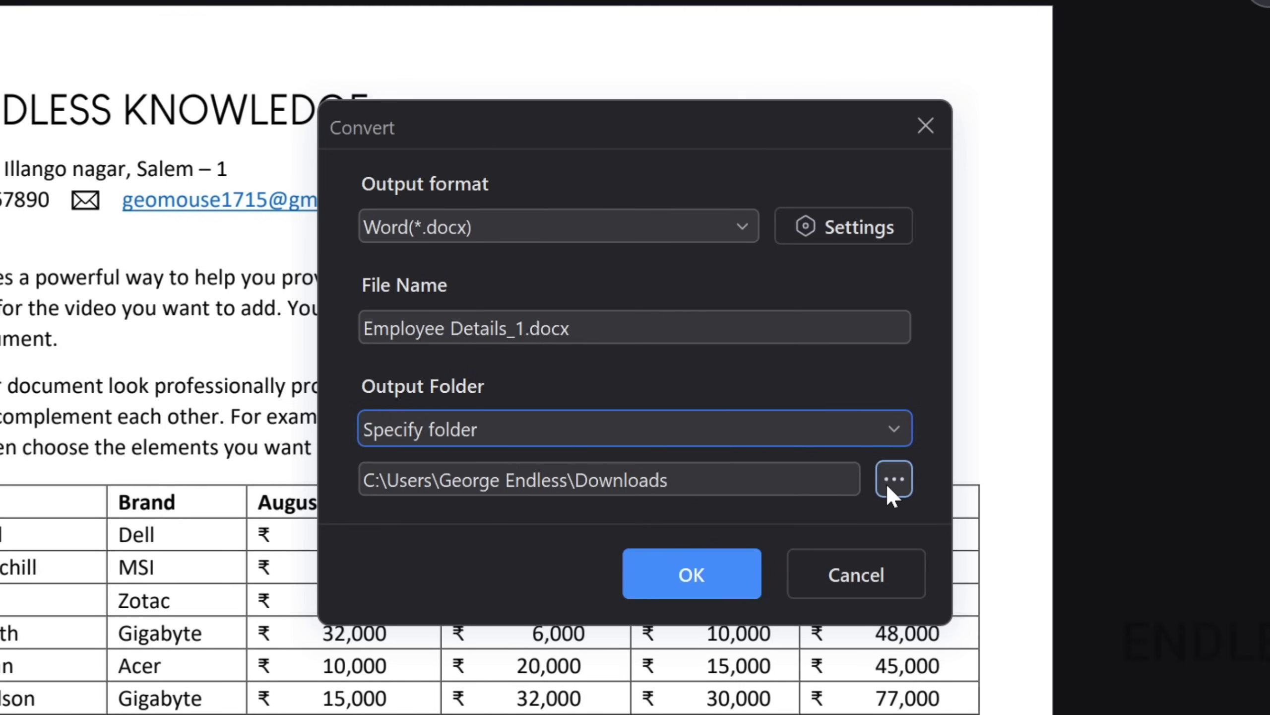
pyautogui.click(831, 228)
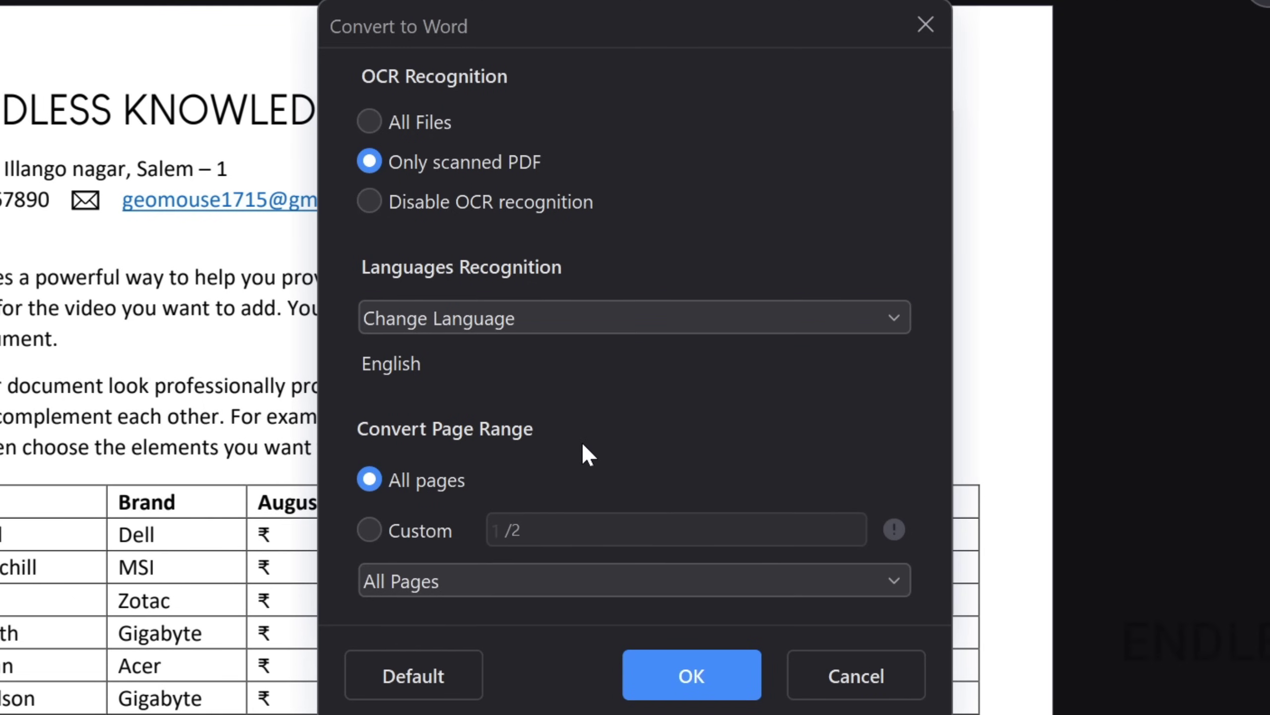
pyautogui.click(871, 668)
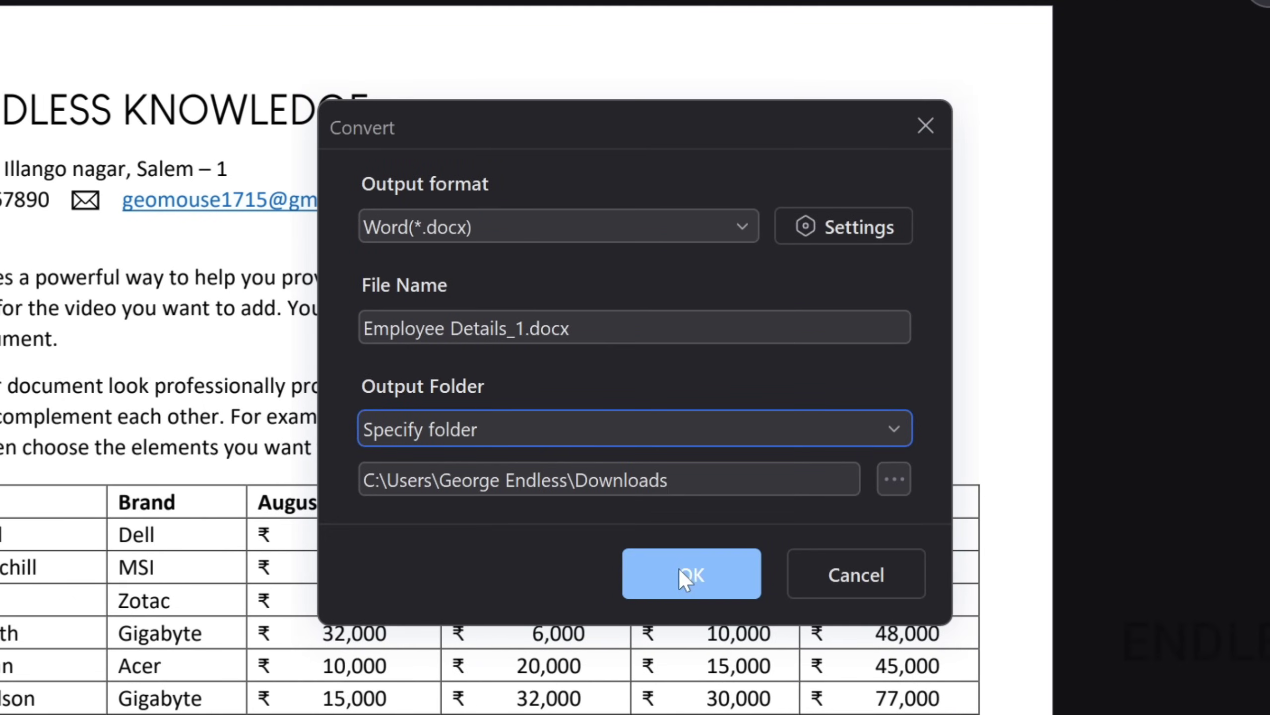
pyautogui.click(695, 569)
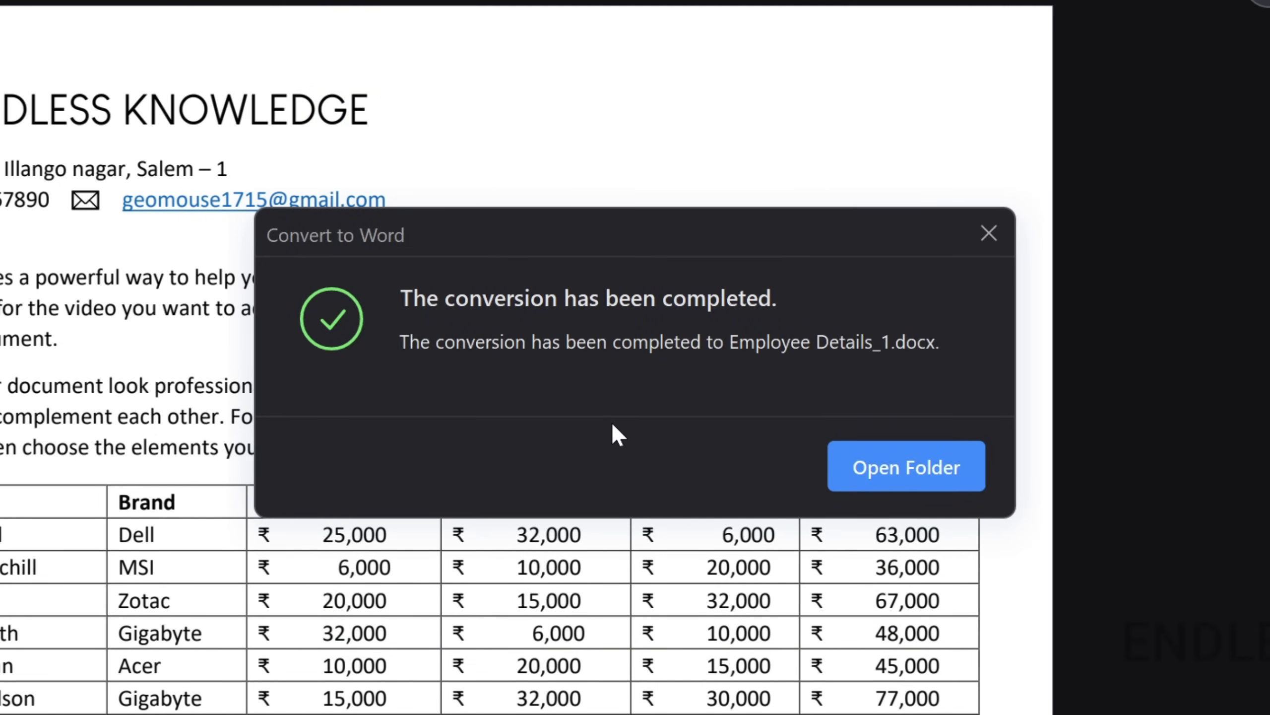
pyautogui.click(866, 470)
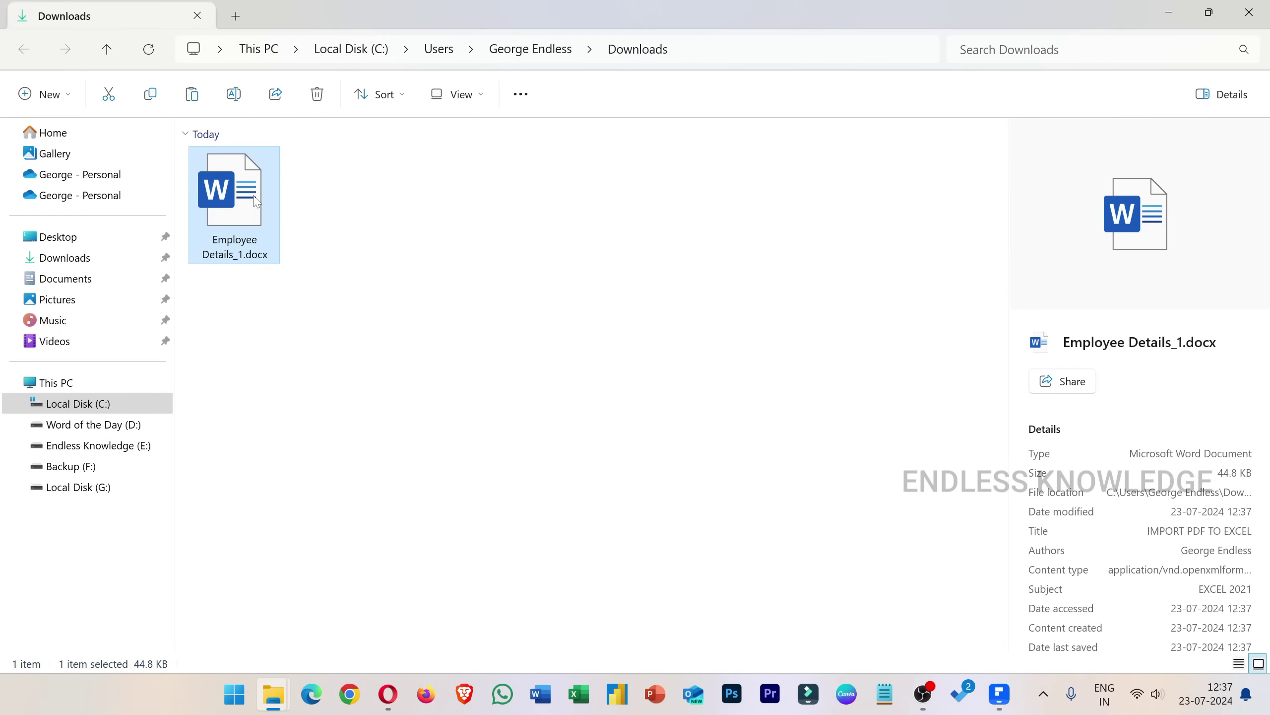
pyautogui.doubleClick(271, 199)
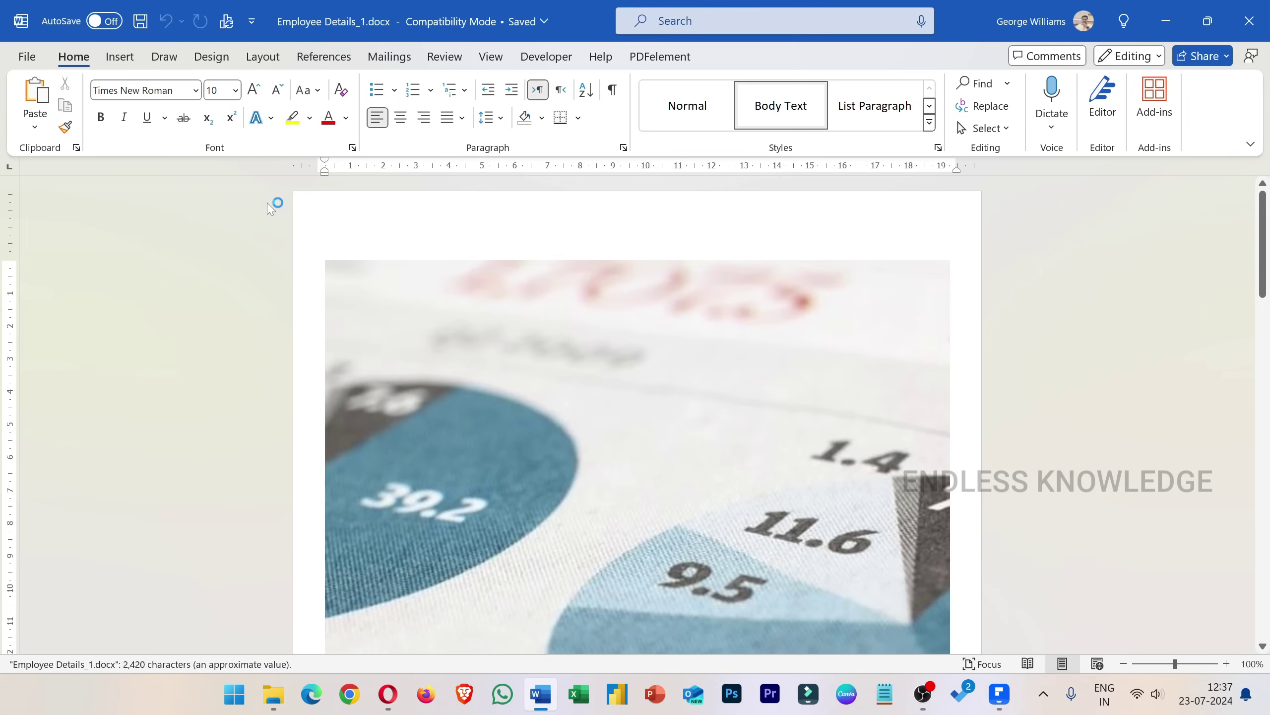
# Scroll through the converted Word document and select digits in a sales table cell.
pyautogui.scroll(-12, 533, 308)
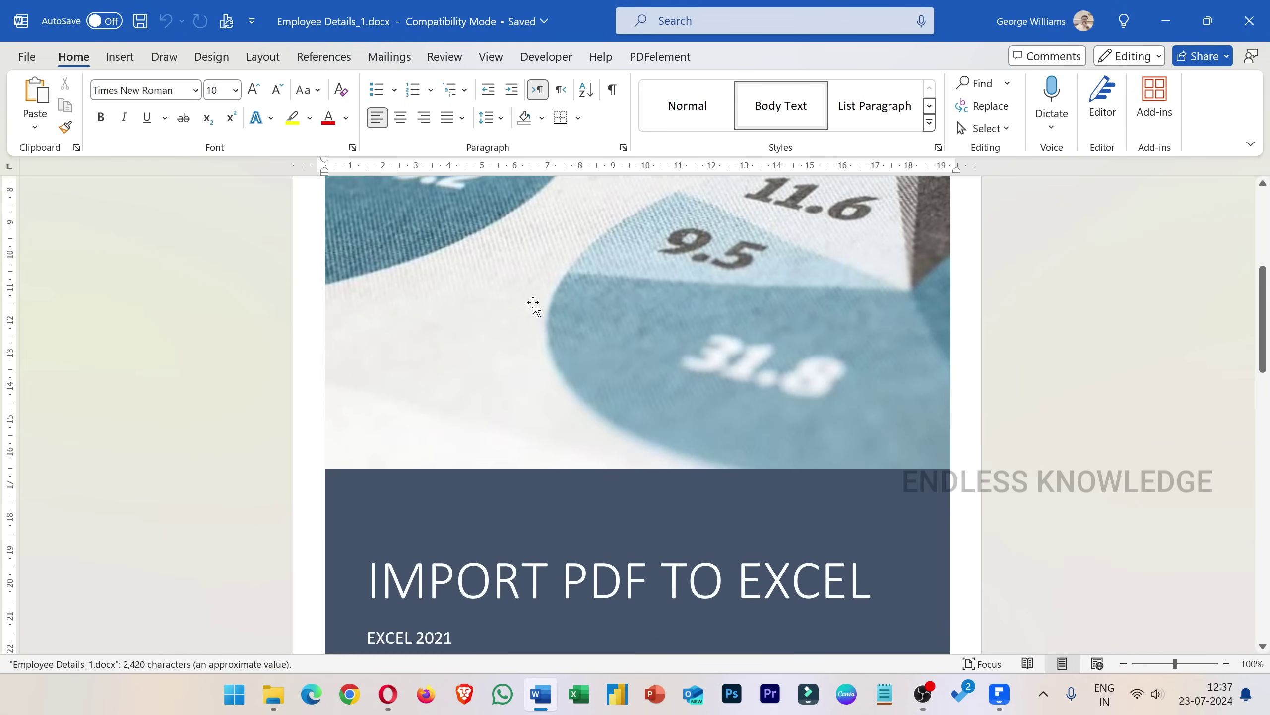
pyautogui.scroll(-12, 635, 400)
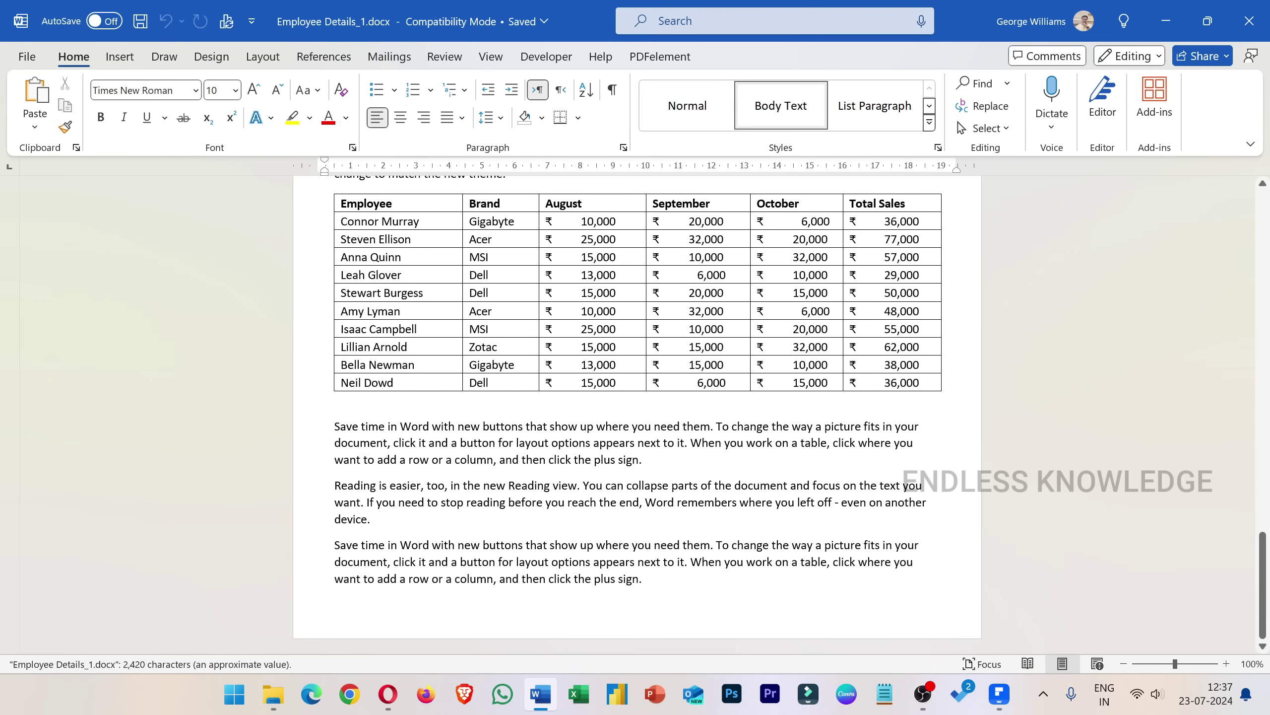
pyautogui.moveTo(706, 347); pyautogui.dragTo(721, 350)
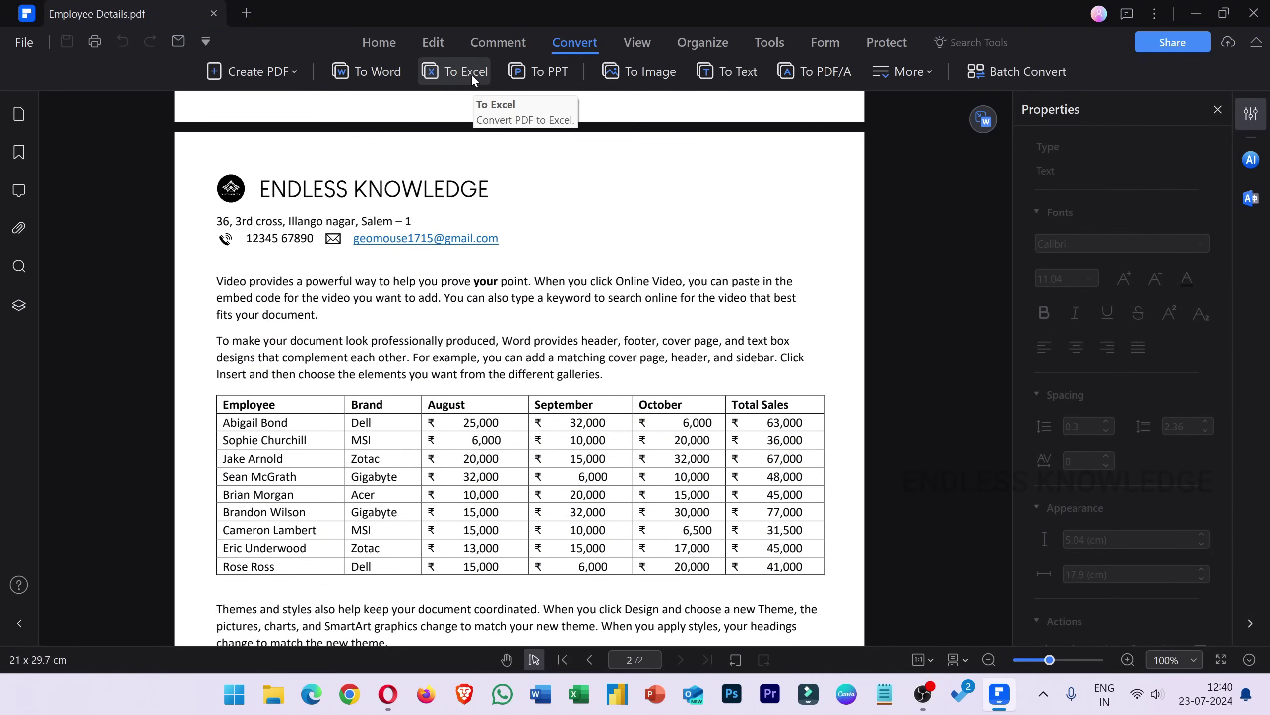
# Open BIOVIDA RESEARCH FACILITY.pdf from the desktop and bring up its PDF To Excel dialog.
pyautogui.press('super+d')
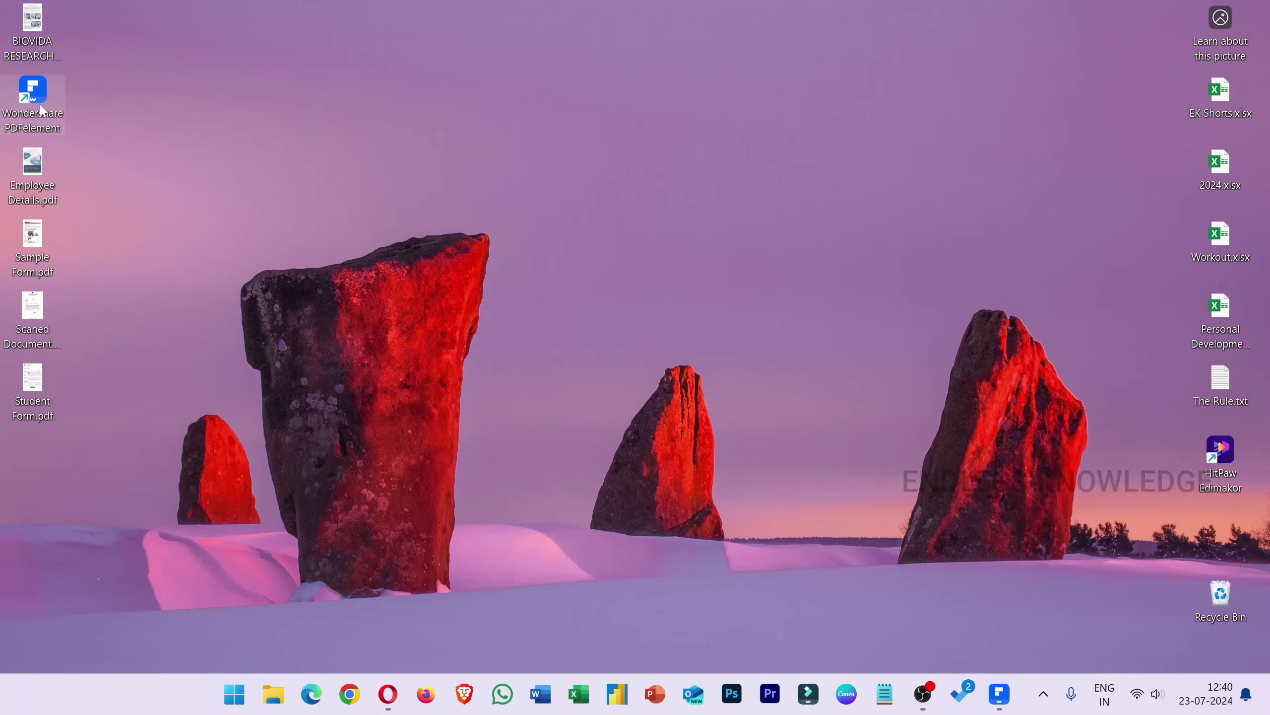
pyautogui.moveTo(32, 30); pyautogui.dragTo(351, 360)
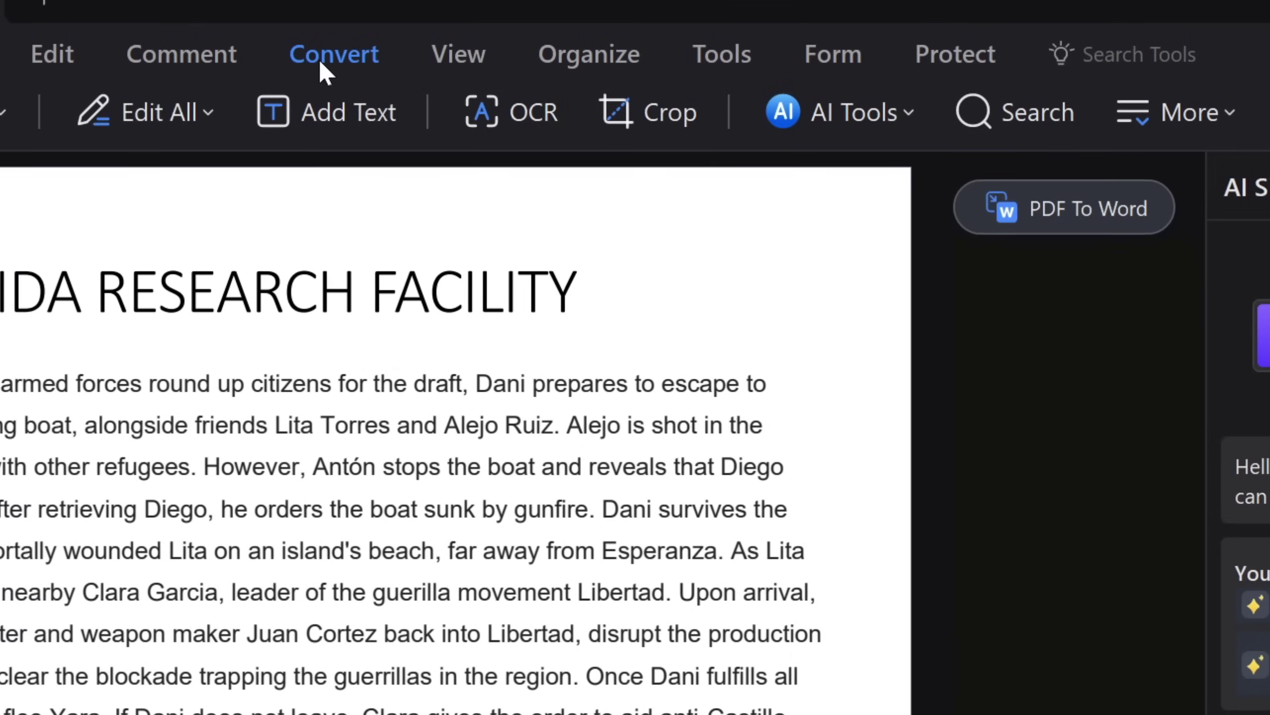
pyautogui.click(1135, 95)
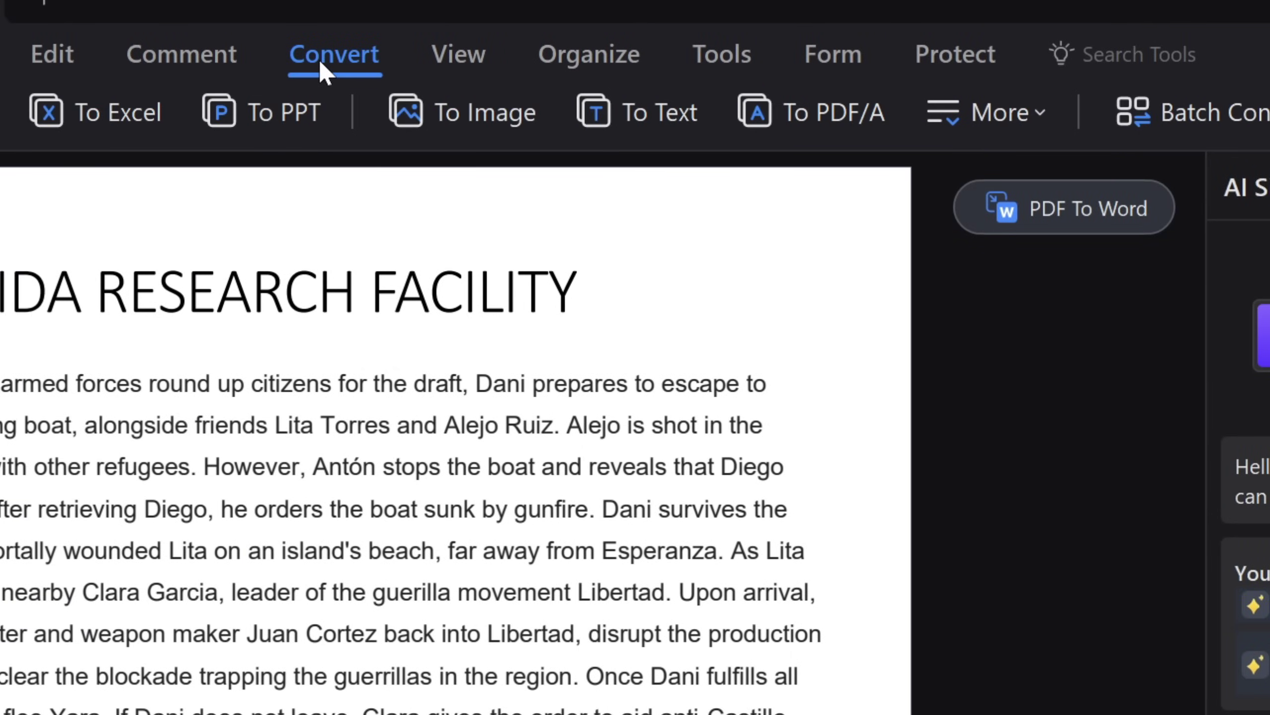
pyautogui.click(82, 114)
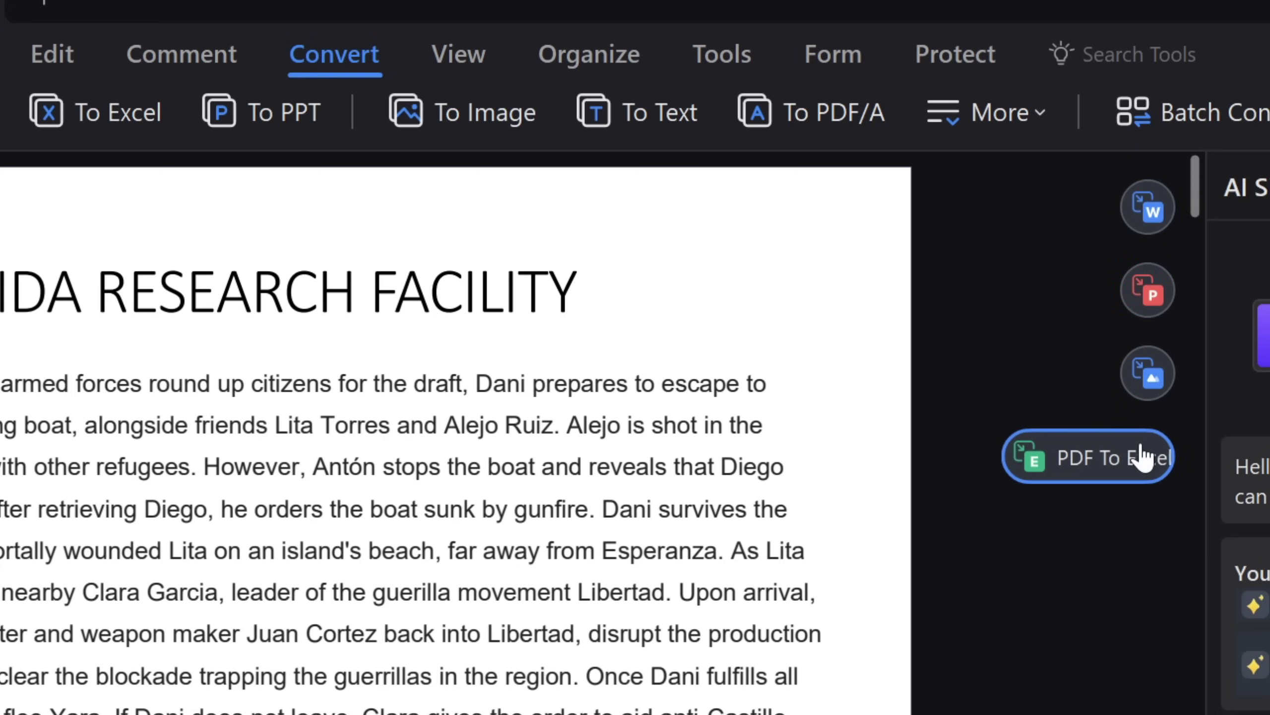
pyautogui.click(1116, 462)
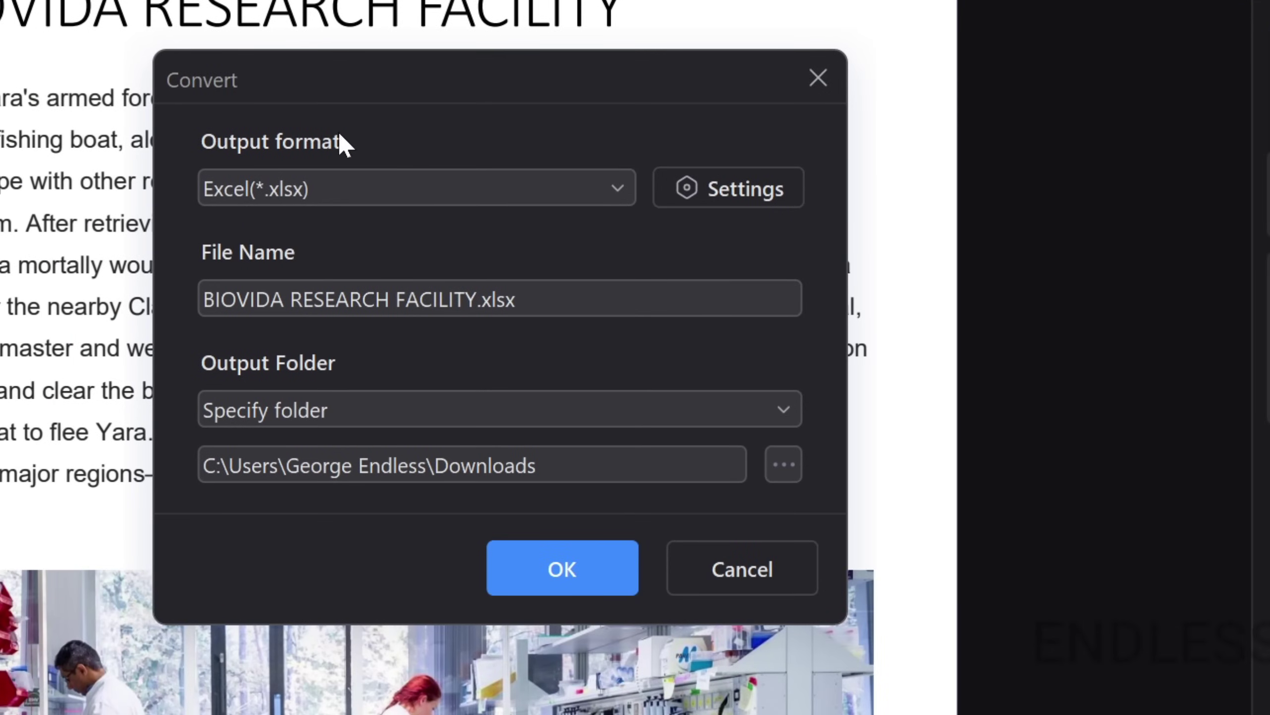
# Convert to BIOVIDA RESEARCH FACILITY.xlsx with Excel (*.xlsx) output and open its Downloads folder.
pyautogui.click(615, 186)
pyautogui.click(299, 309)
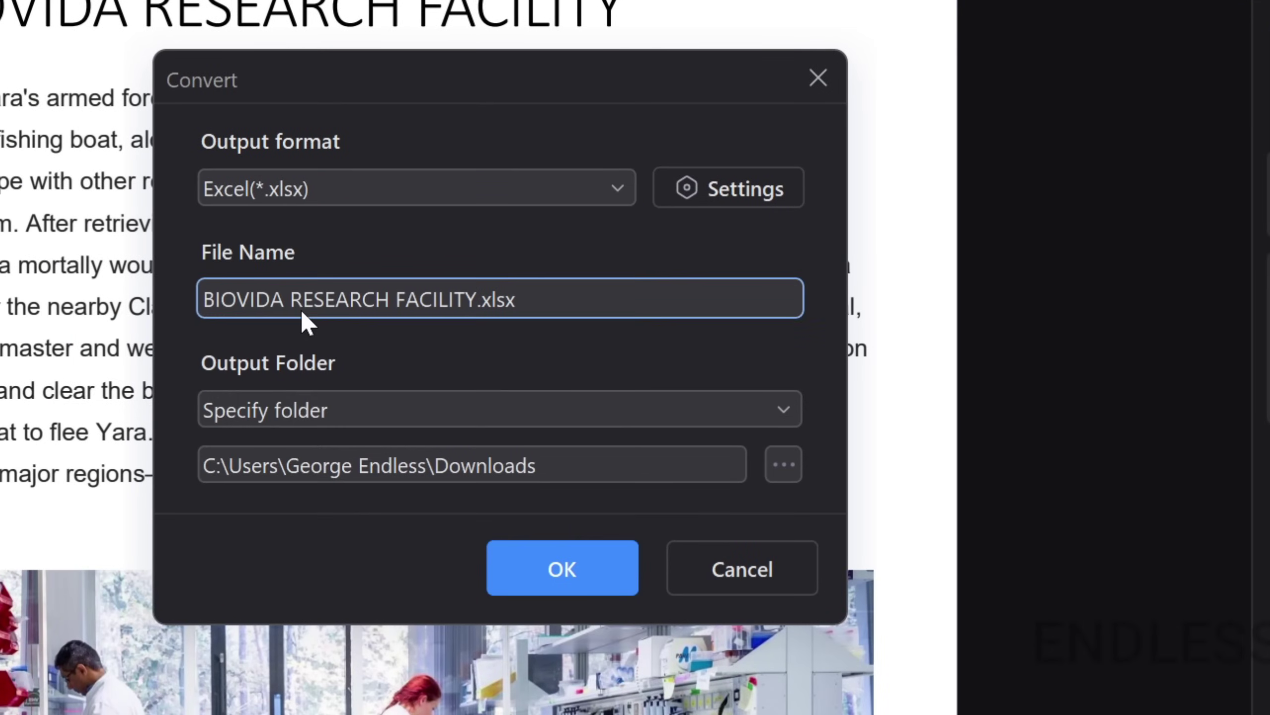
pyautogui.click(443, 186)
pyautogui.click(267, 312)
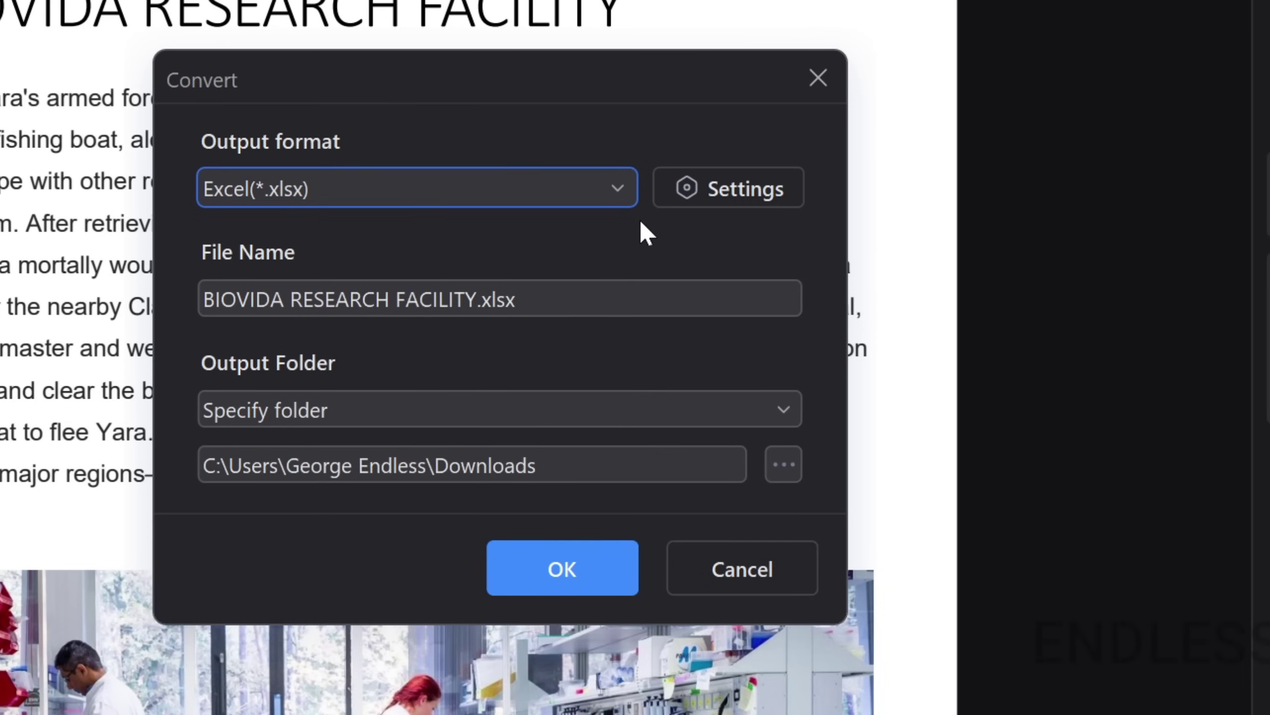
pyautogui.click(558, 569)
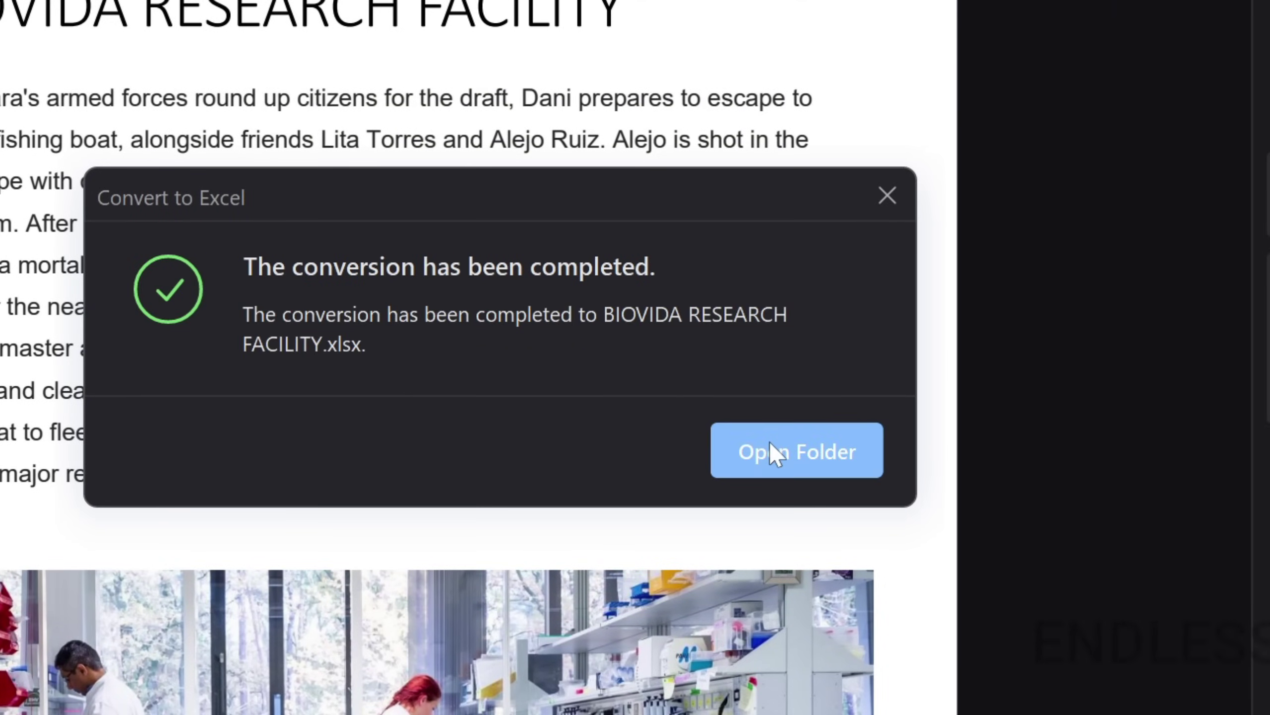
pyautogui.click(770, 447)
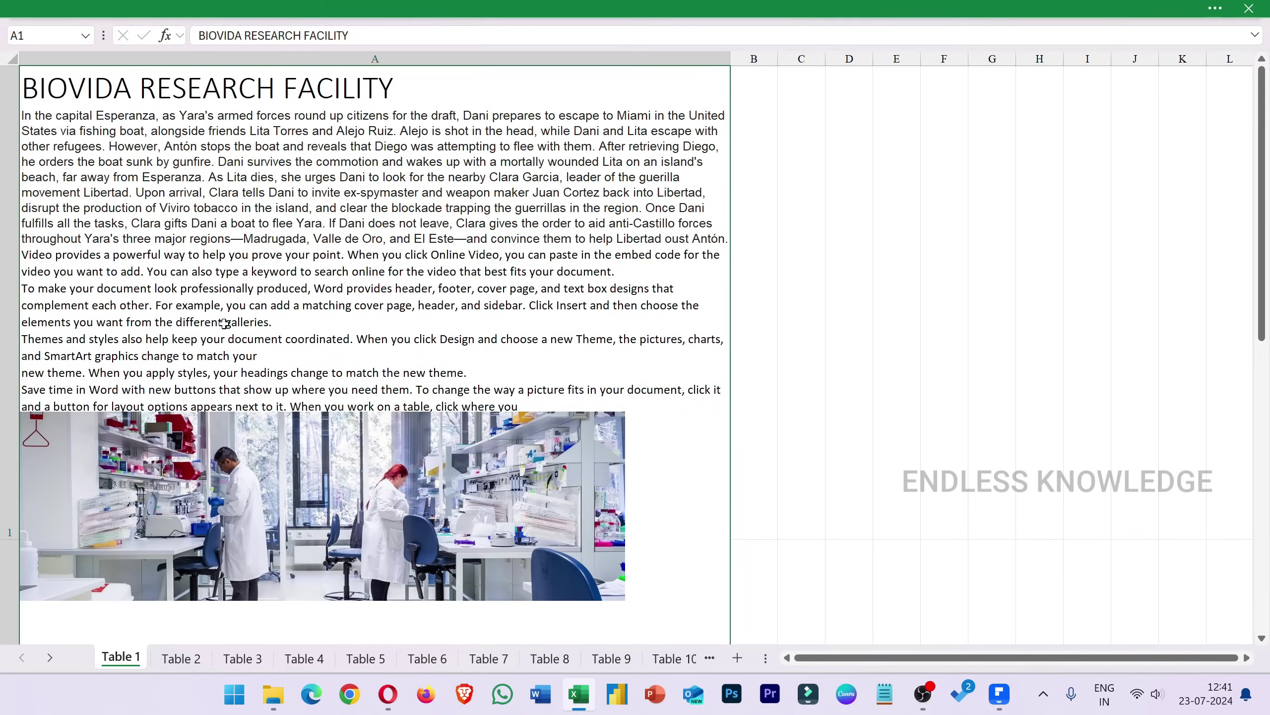
# View the workbook's Table 2, Table 3, Table 4 and Table 5 sheets in turn.
pyautogui.click(181, 658)
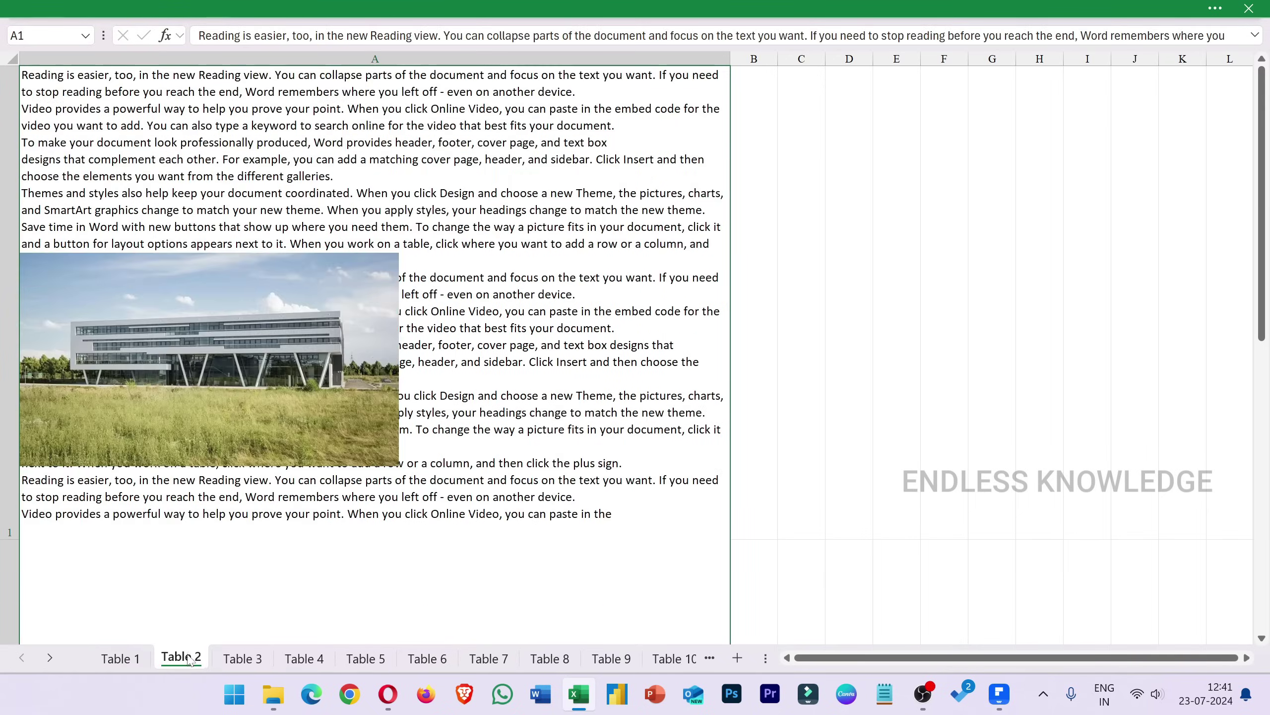
pyautogui.click(242, 660)
pyautogui.click(302, 661)
pyautogui.click(366, 658)
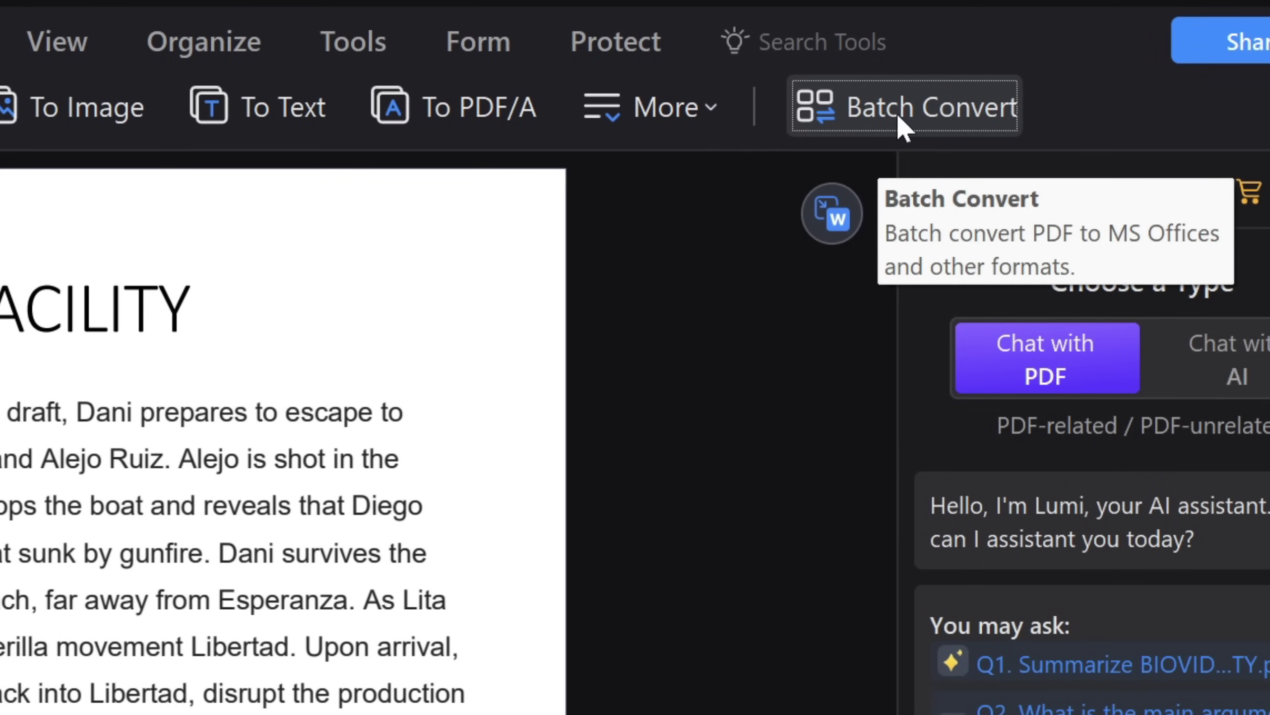
# Start a batch conversion and add all five Desktop PDFs to the list.
pyautogui.click(897, 120)
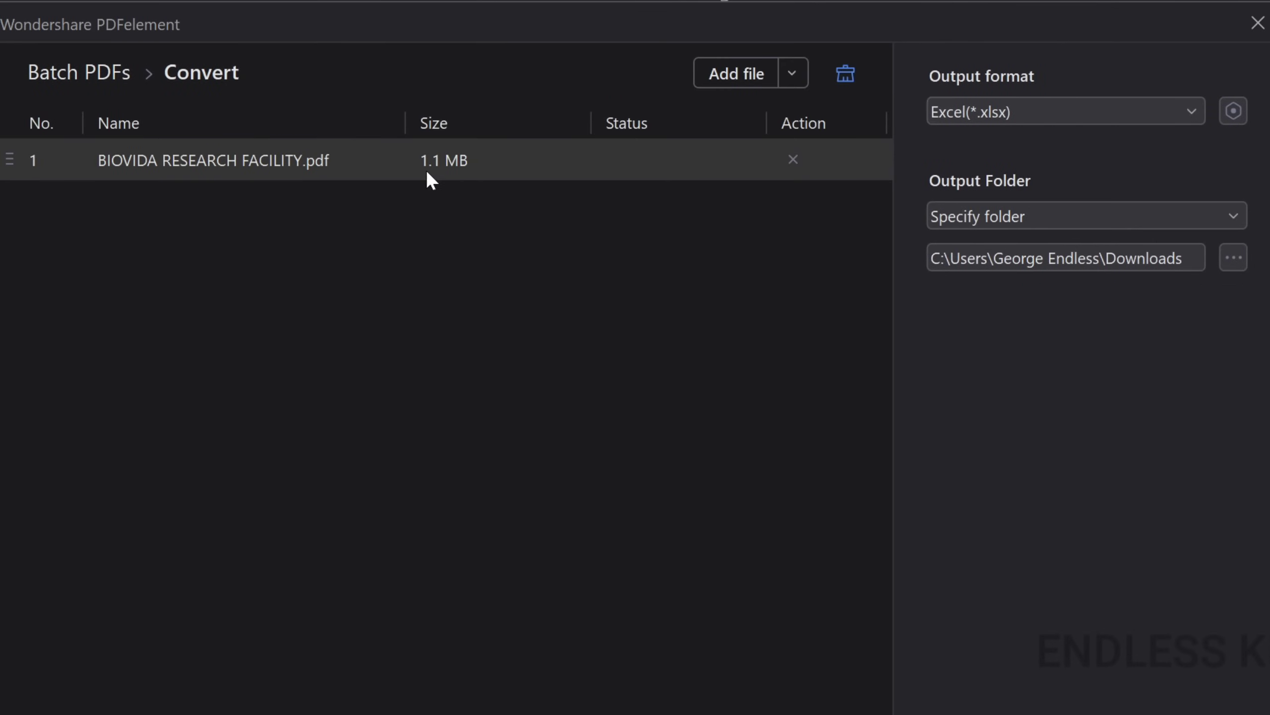
pyautogui.click(793, 159)
pyautogui.click(415, 502)
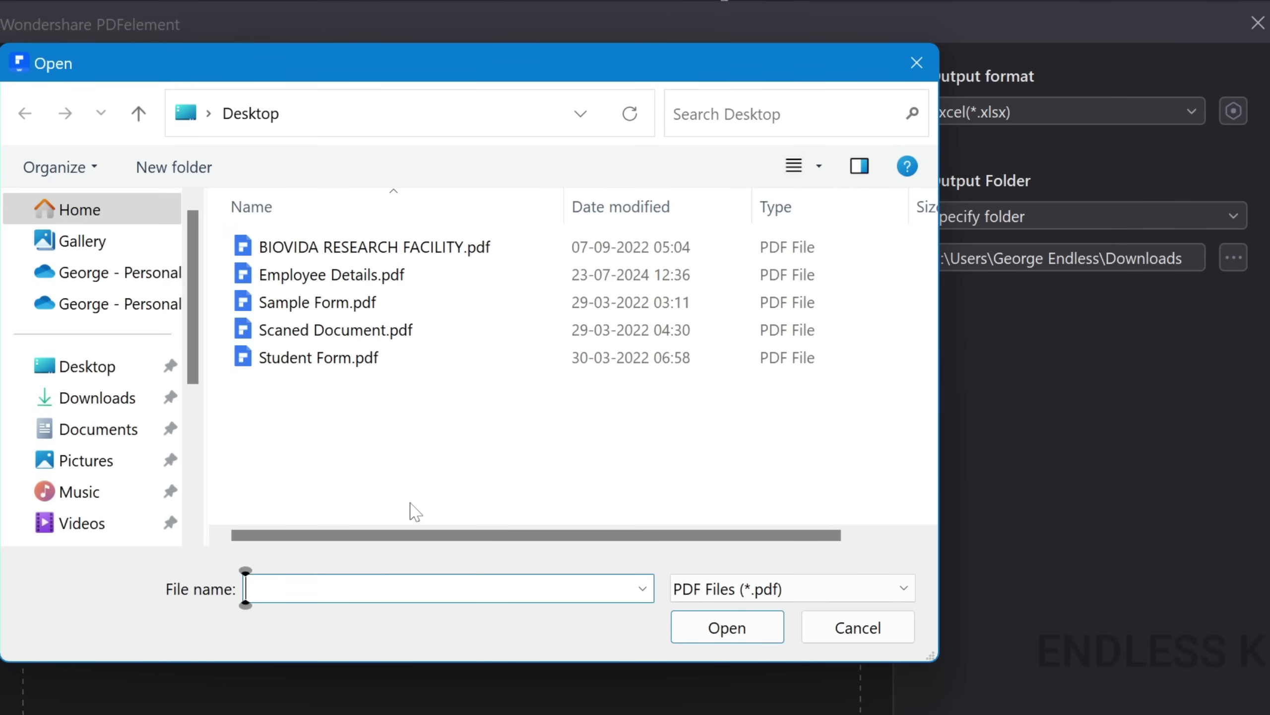
pyautogui.moveTo(313, 411); pyautogui.dragTo(502, 247)
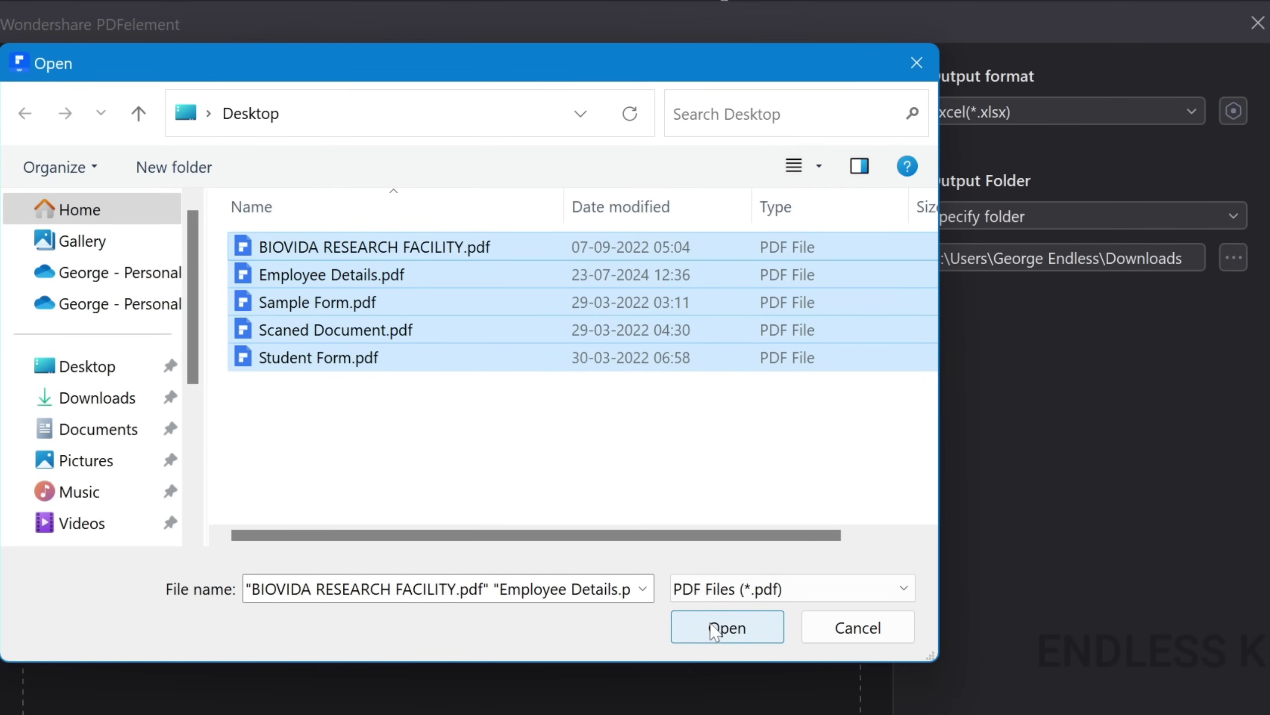
pyautogui.click(727, 628)
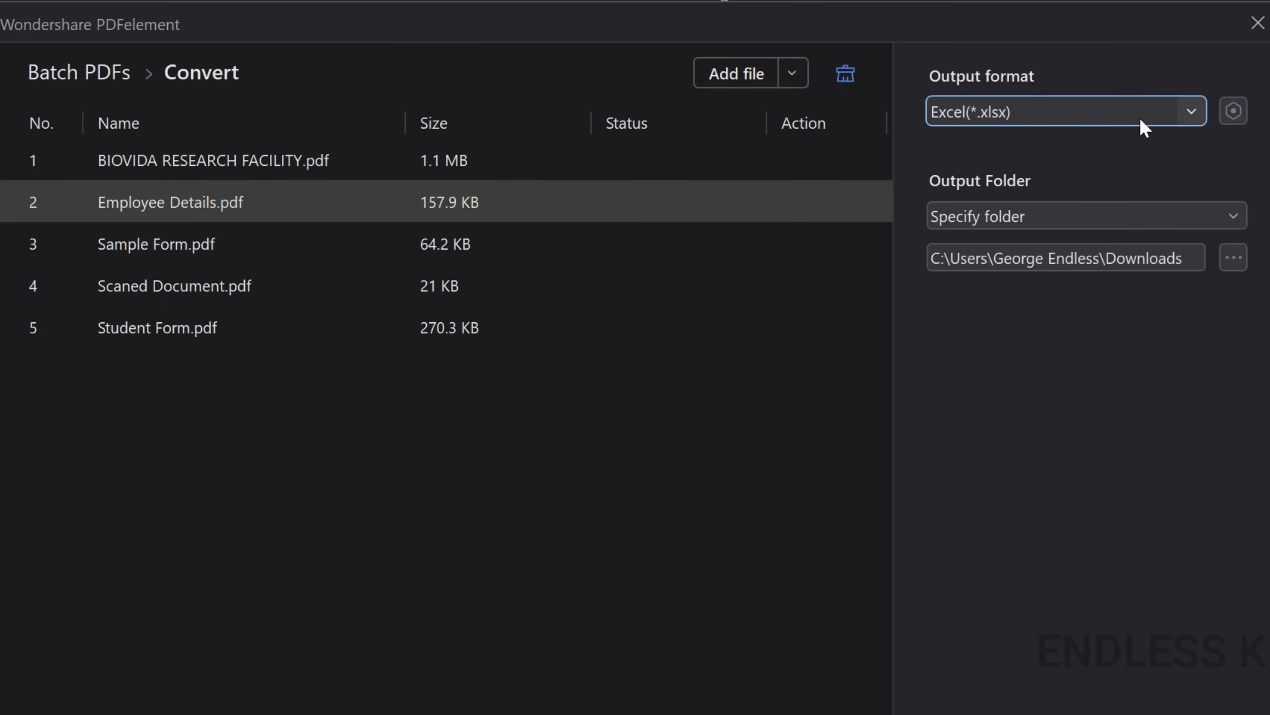
# Set output to PowerPoint (*.pptx), drop Scaned Document.pdf, and convert the remaining four PDFs.
pyautogui.click(1193, 112)
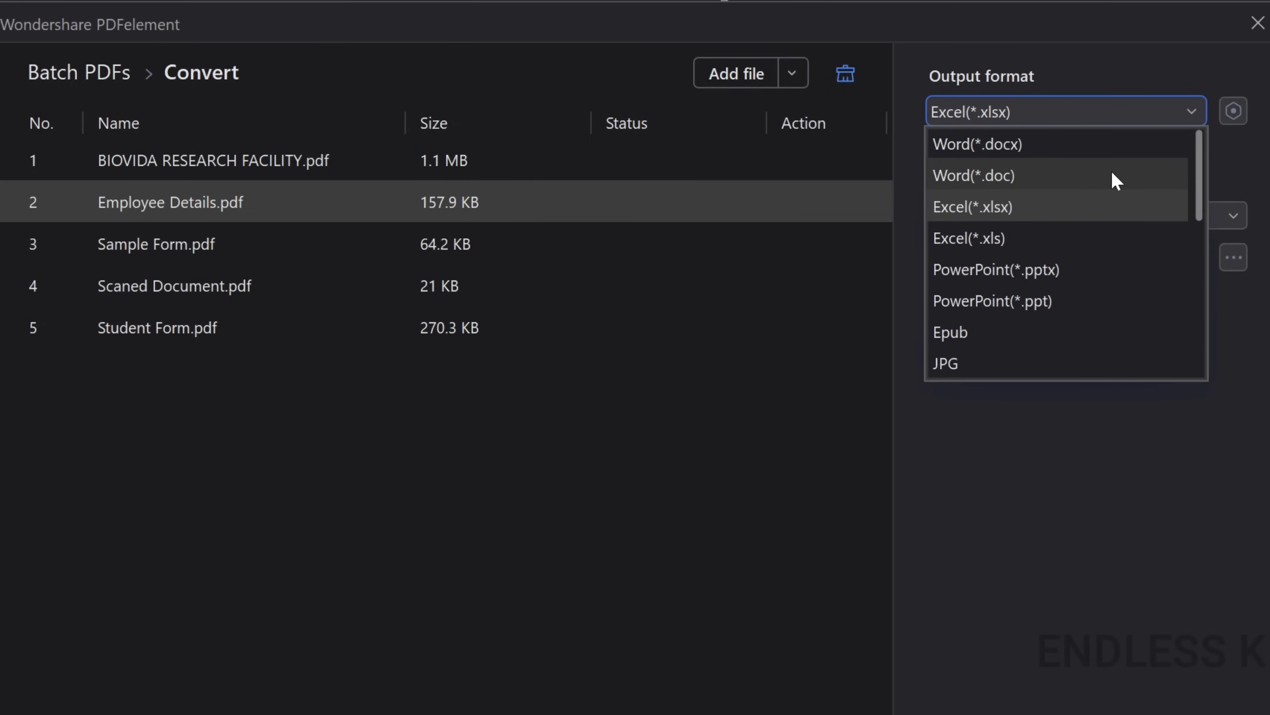
pyautogui.click(1058, 270)
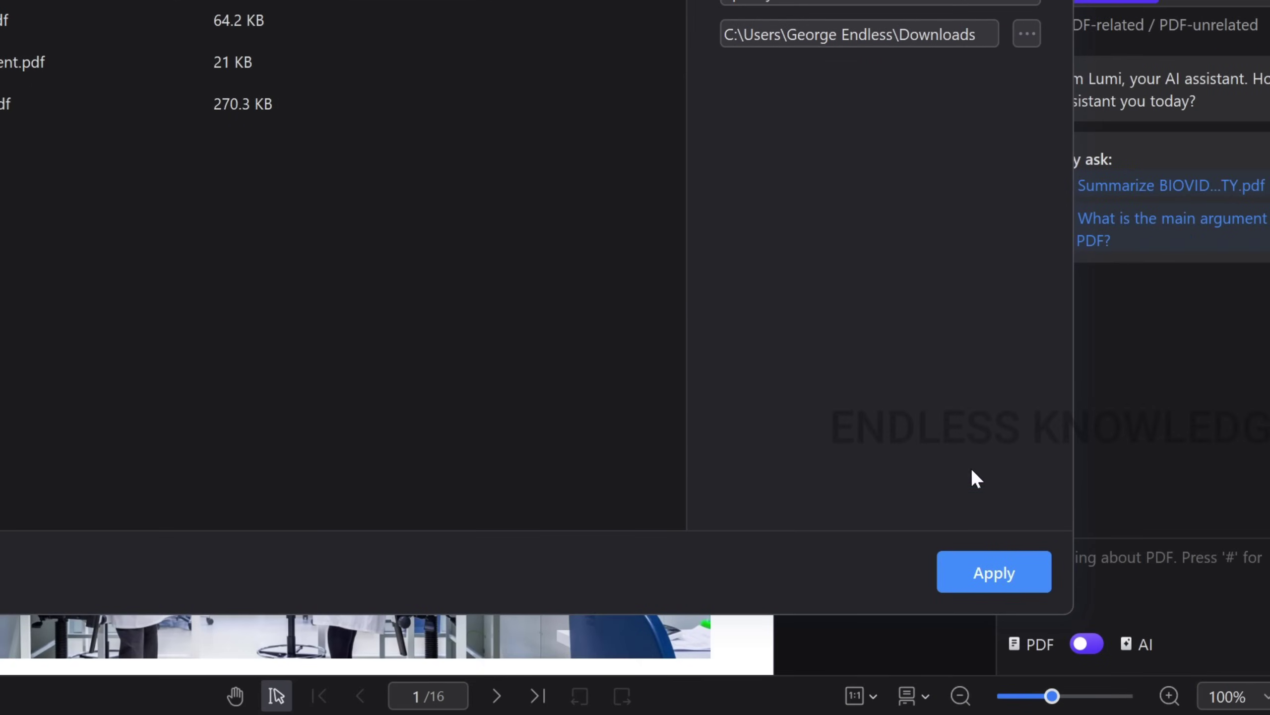
pyautogui.click(983, 576)
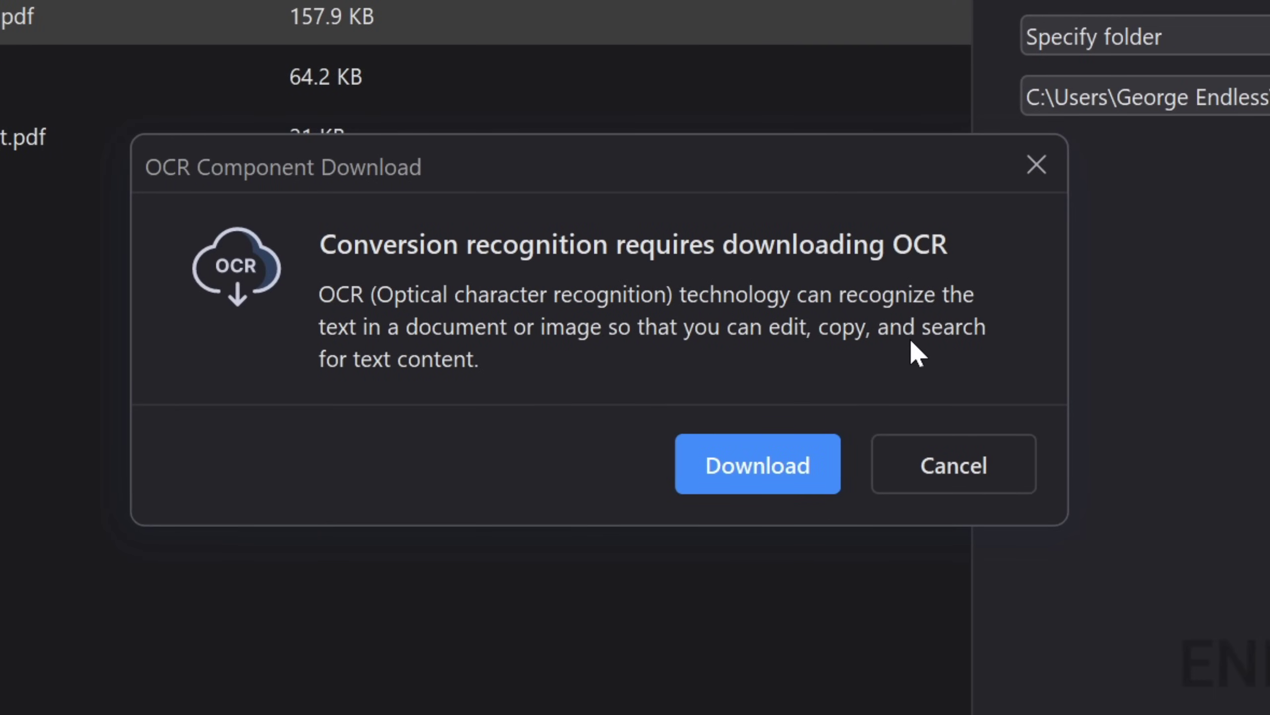
pyautogui.click(977, 464)
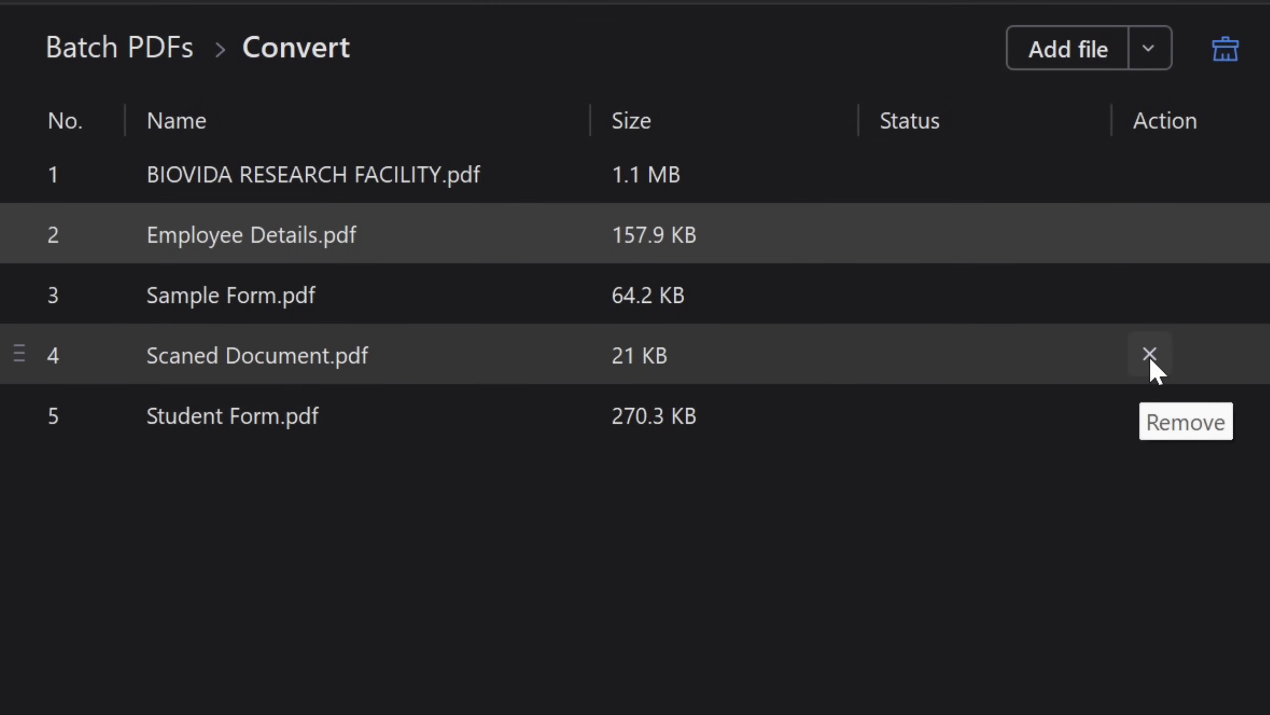
pyautogui.click(1149, 353)
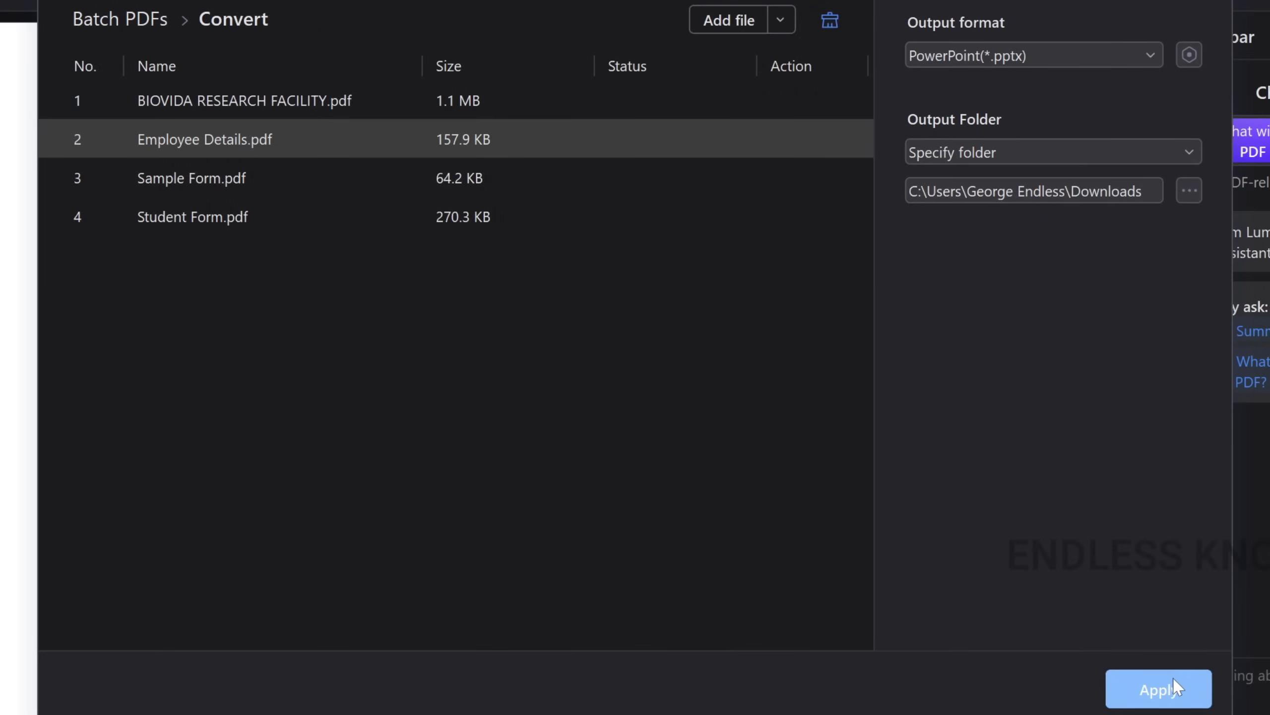
pyautogui.click(1173, 686)
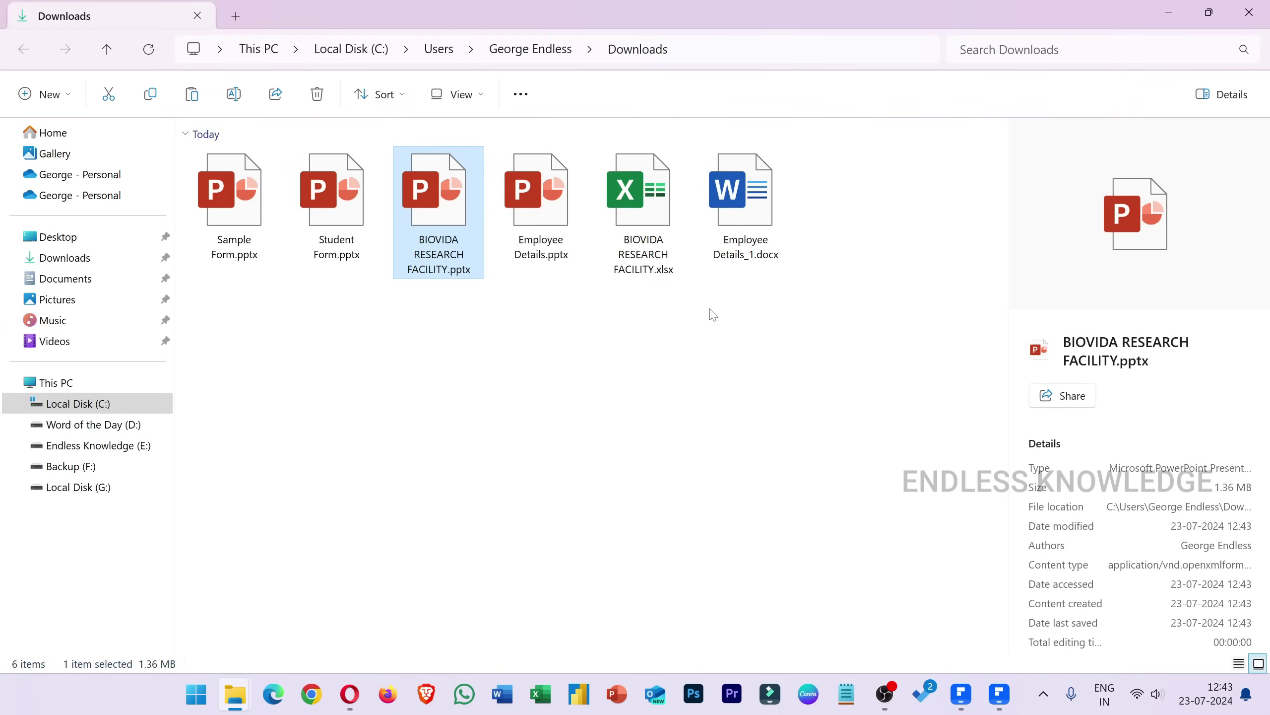
# In Downloads, select Sample Form.pptx and open BIOVIDA RESEARCH FACILITY.pptx in PowerPoint.
pyautogui.click(268, 296)
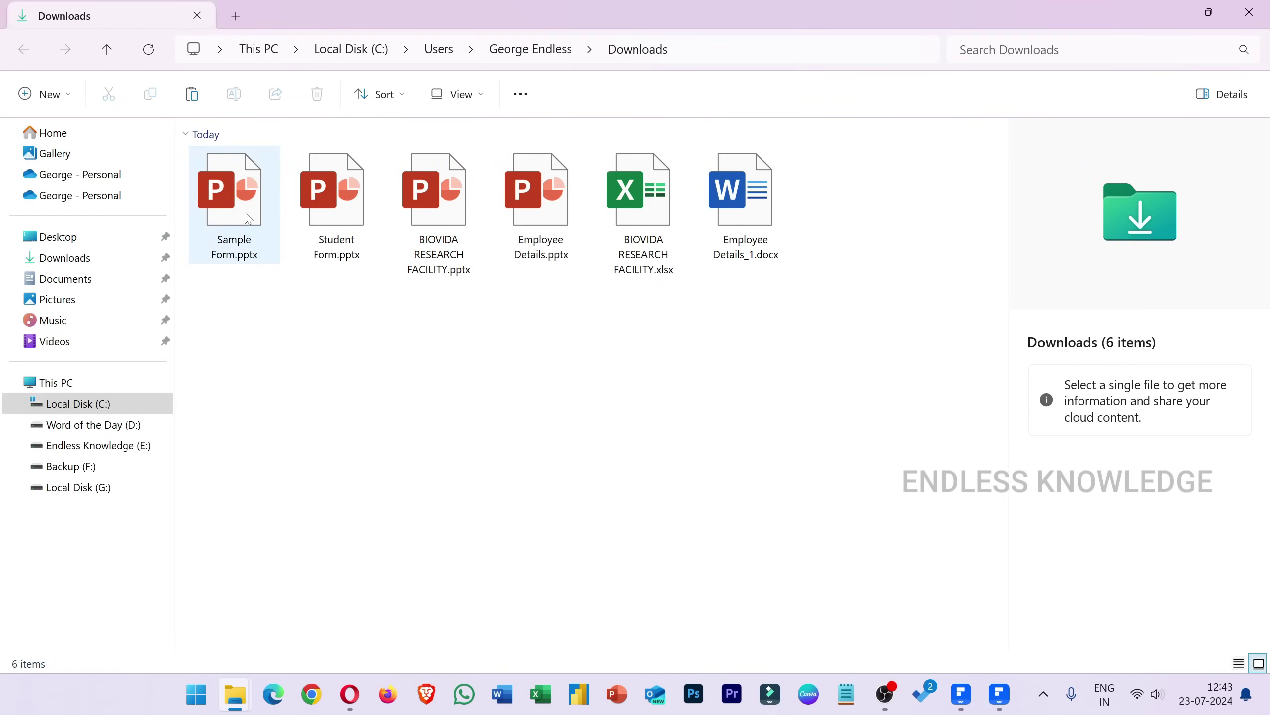
pyautogui.click(250, 250)
pyautogui.doubleClick(434, 226)
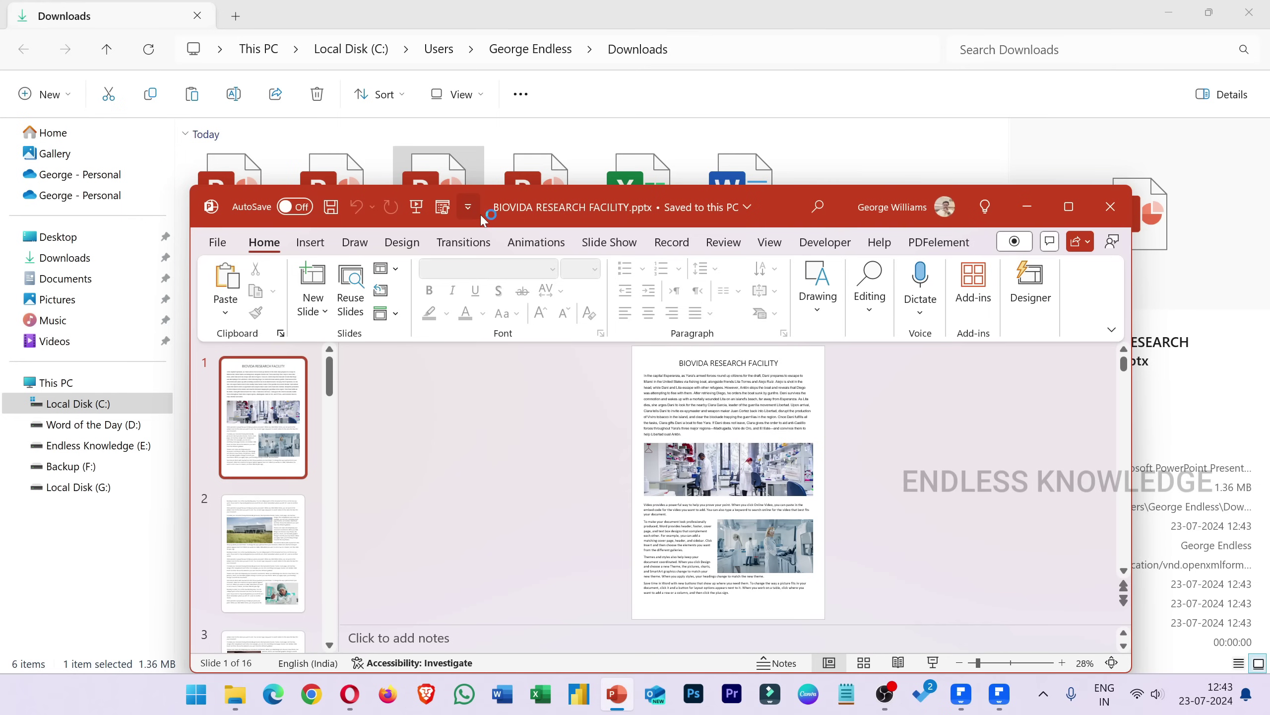
pyautogui.doubleClick(793, 205)
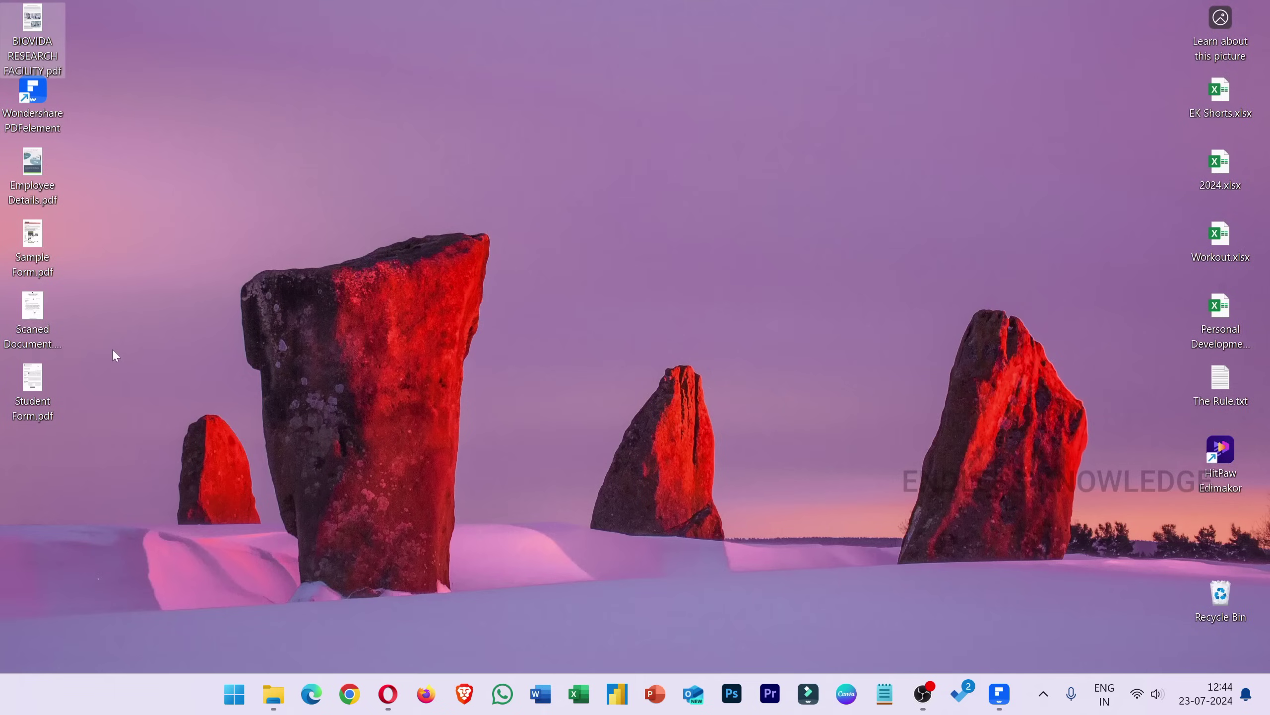
# Open Scaned Document.pdf, close its sticky note, and run Perform OCR, downloading the OCR component.
pyautogui.doubleClick(43, 319)
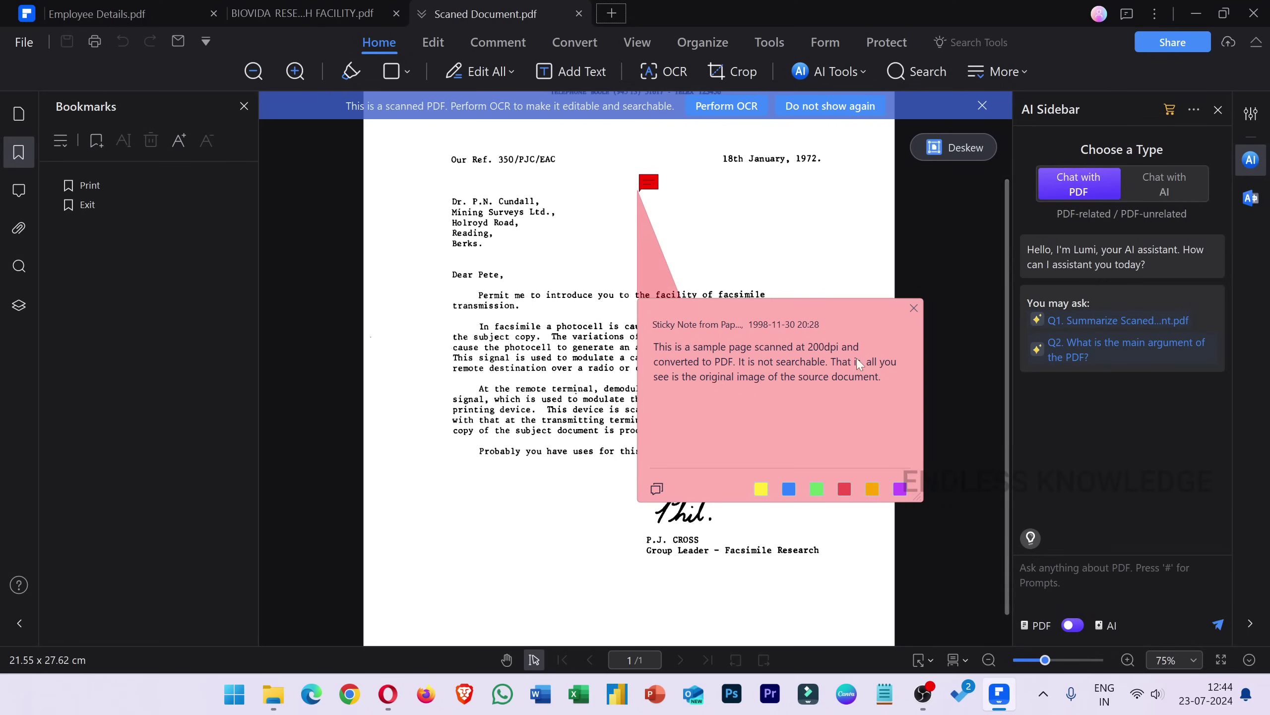
pyautogui.click(914, 308)
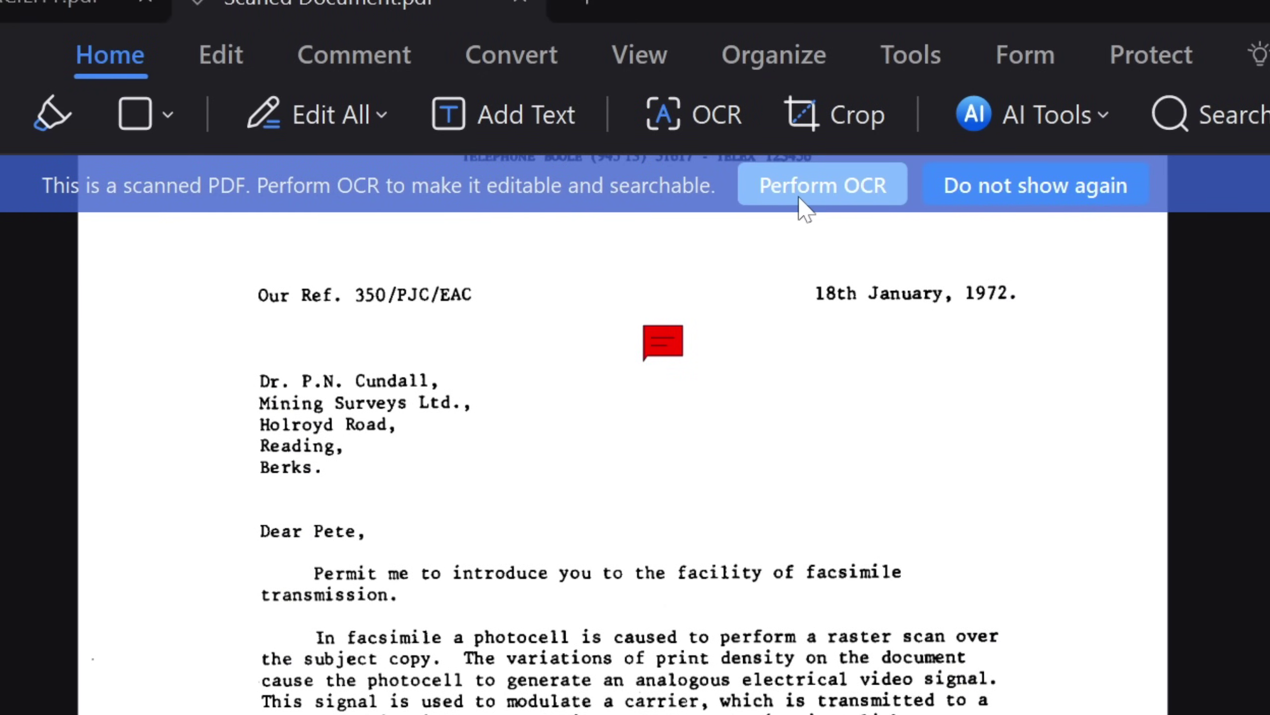
pyautogui.click(1228, 261)
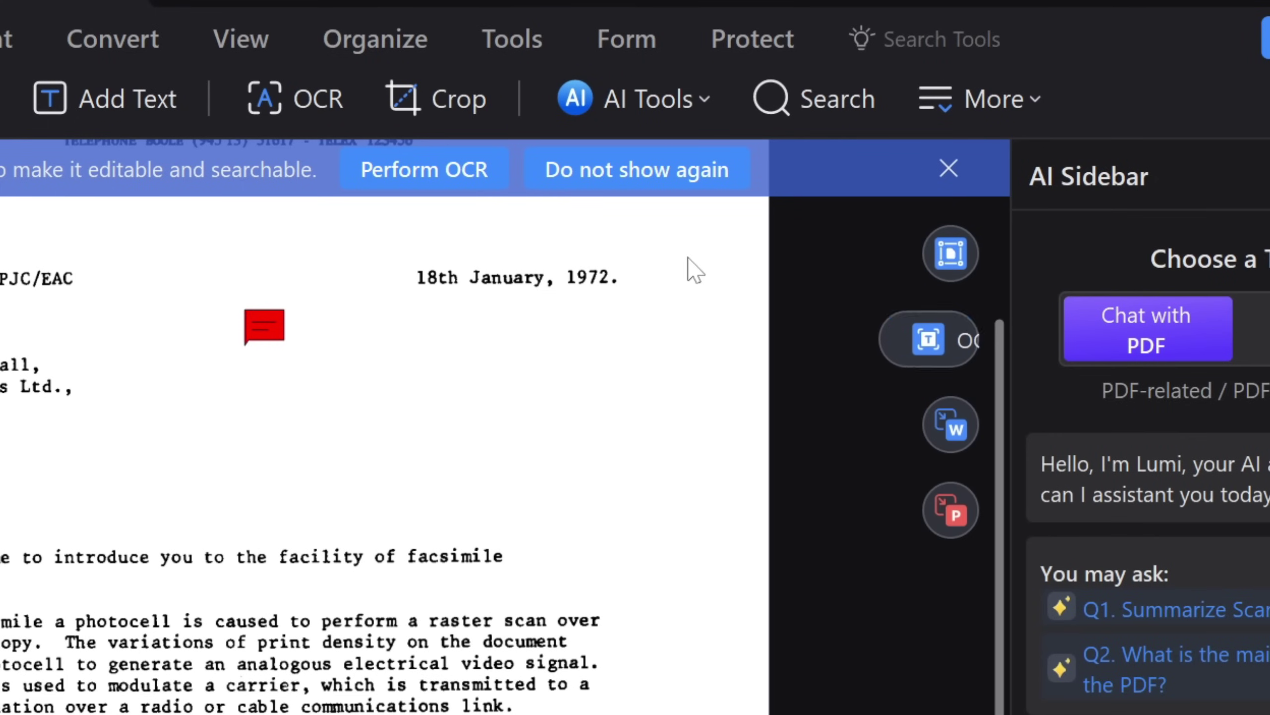
pyautogui.click(431, 168)
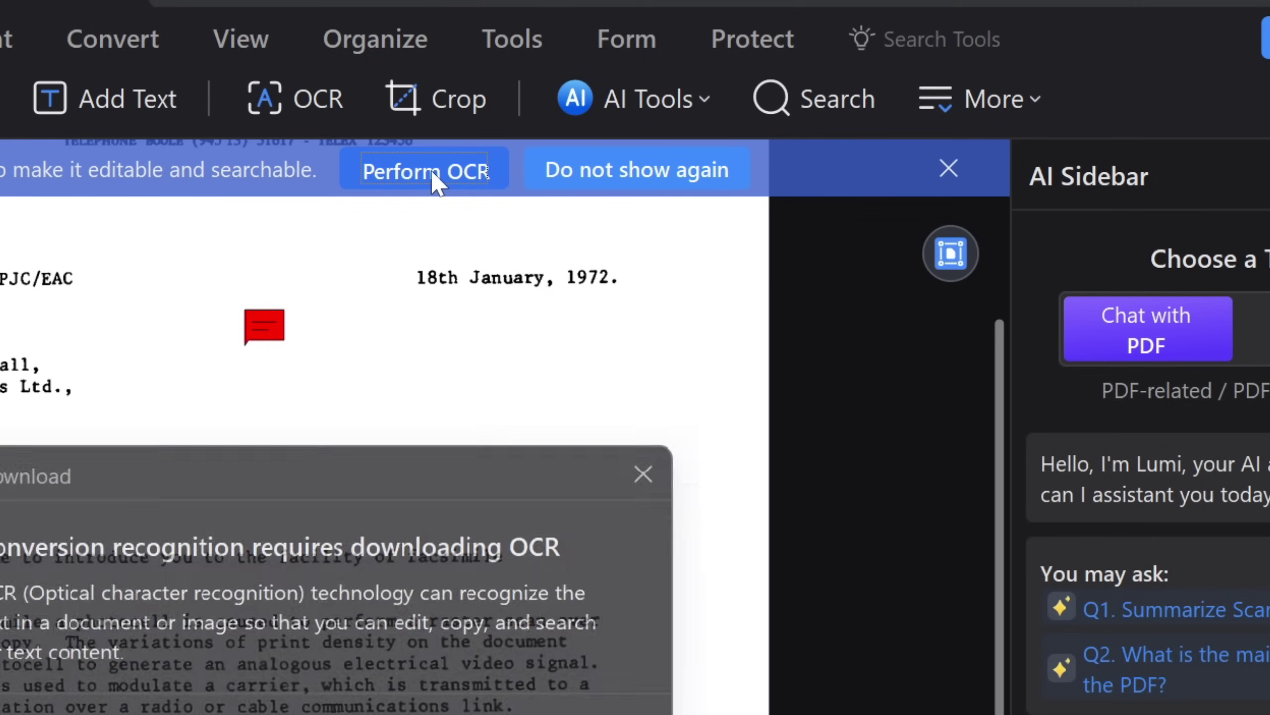
pyautogui.click(750, 497)
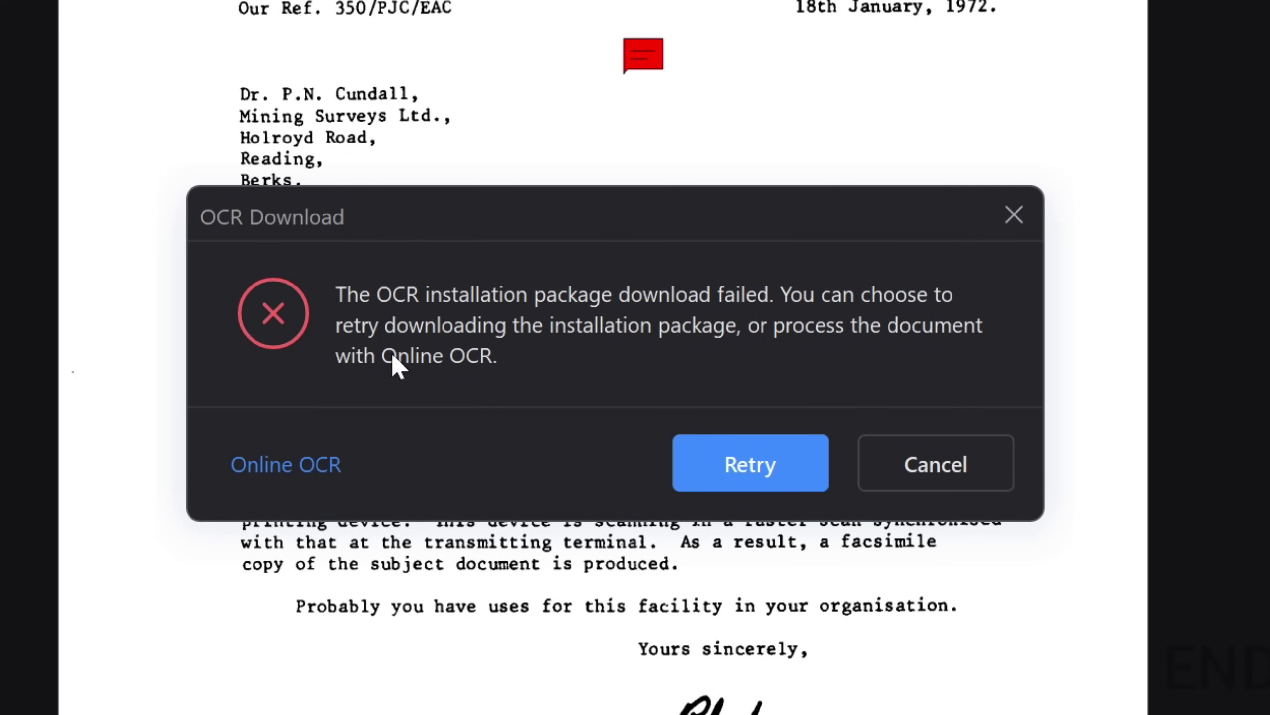
# Run online OCR on the scanned letter with Editable Text output in English.
pyautogui.click(307, 471)
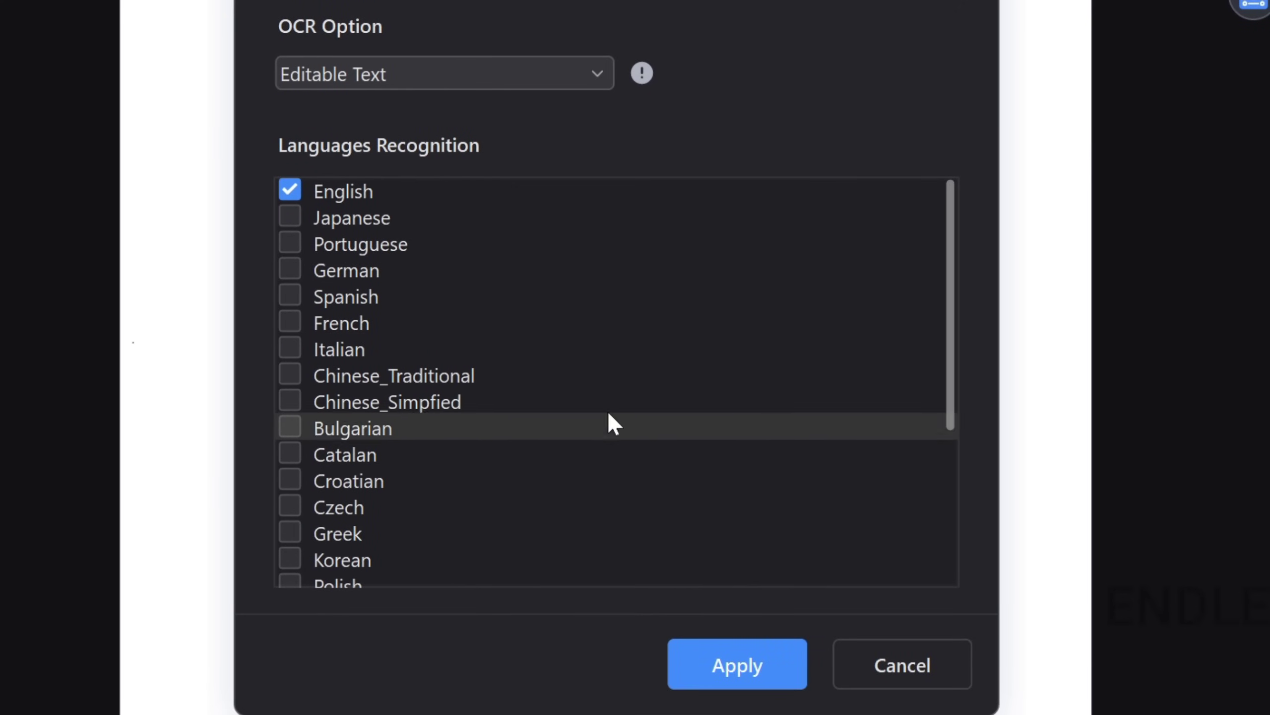
pyautogui.click(497, 74)
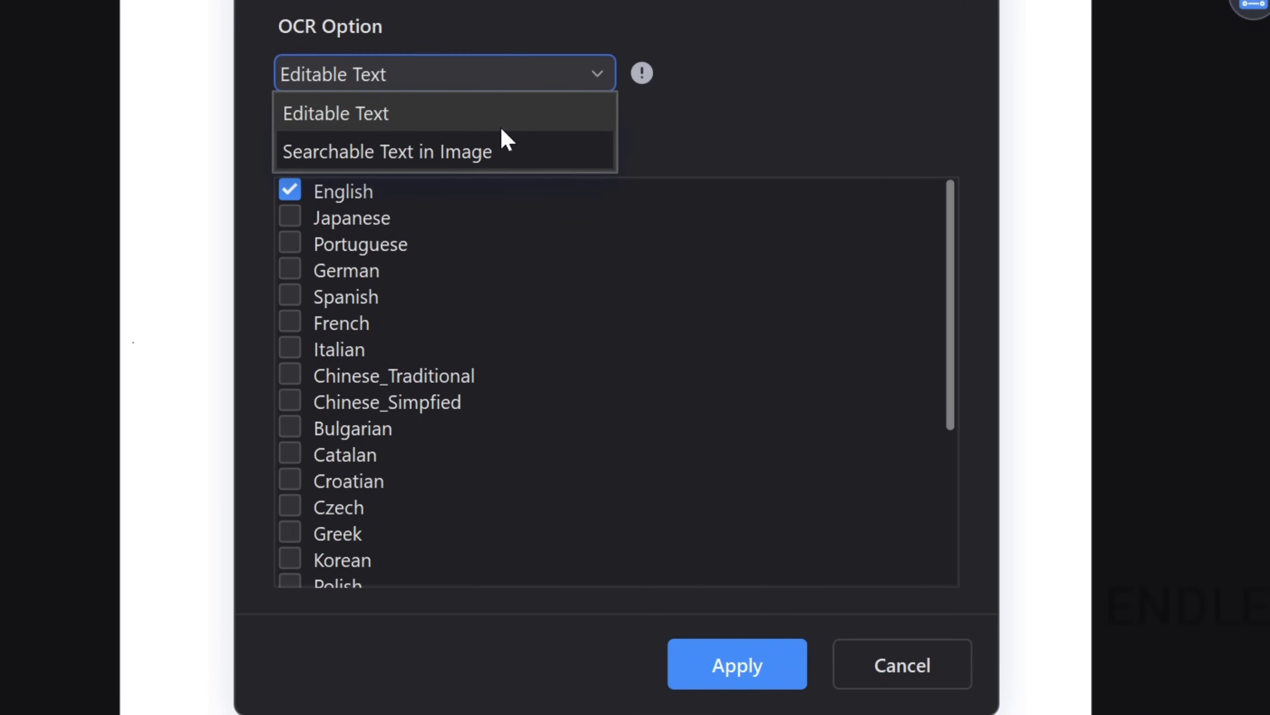
pyautogui.click(458, 115)
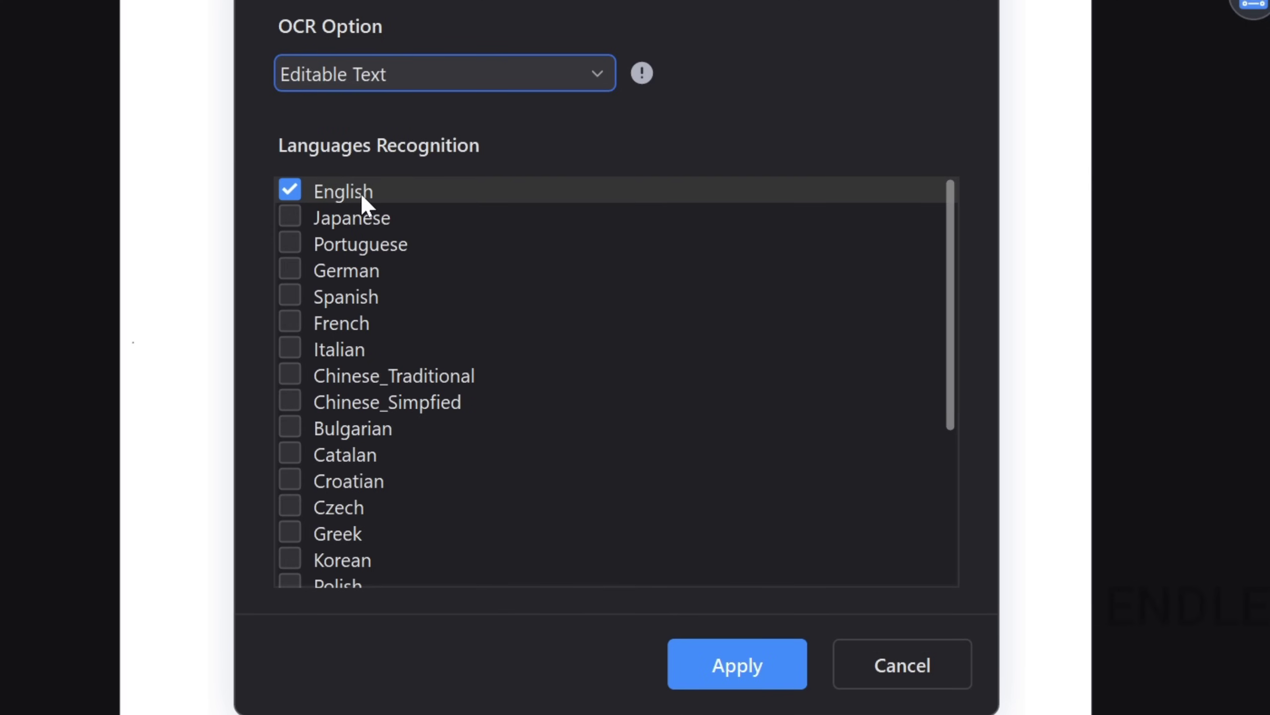
pyautogui.click(746, 681)
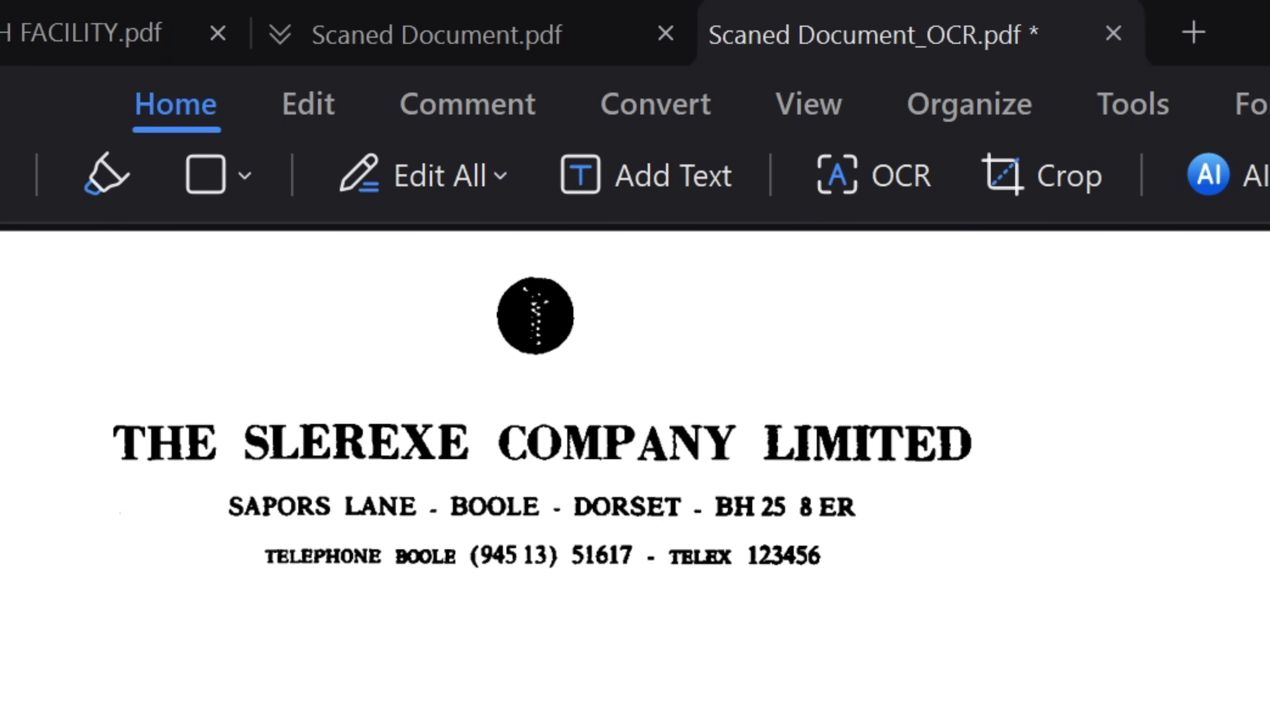
# Compare the original scan with the OCR'd copy and make the copy's text editable.
pyautogui.click(470, 37)
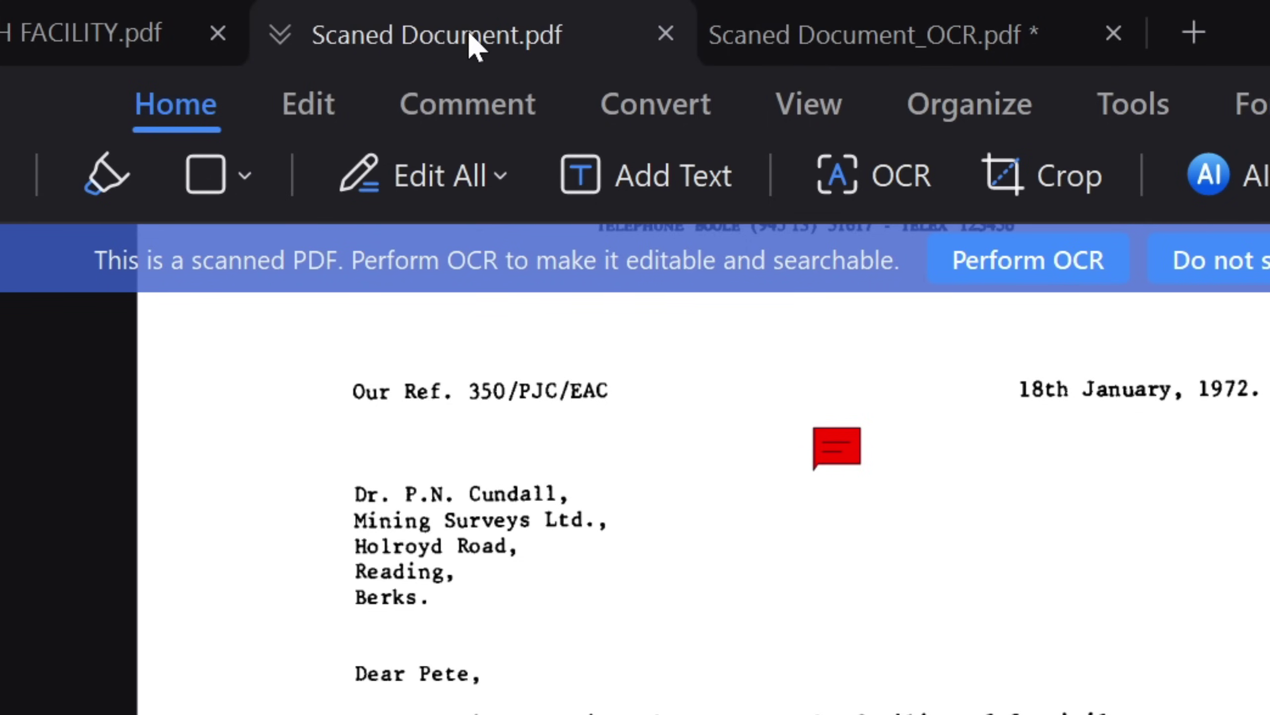
pyautogui.click(853, 37)
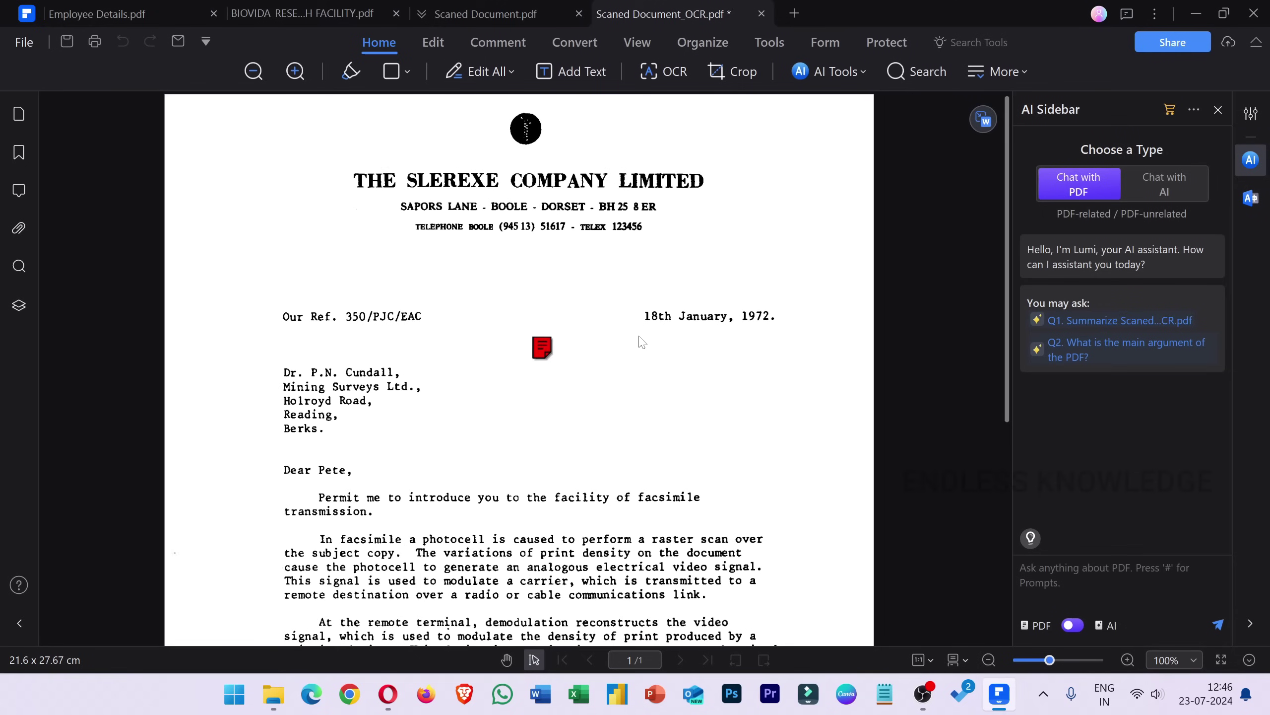
pyautogui.click(434, 43)
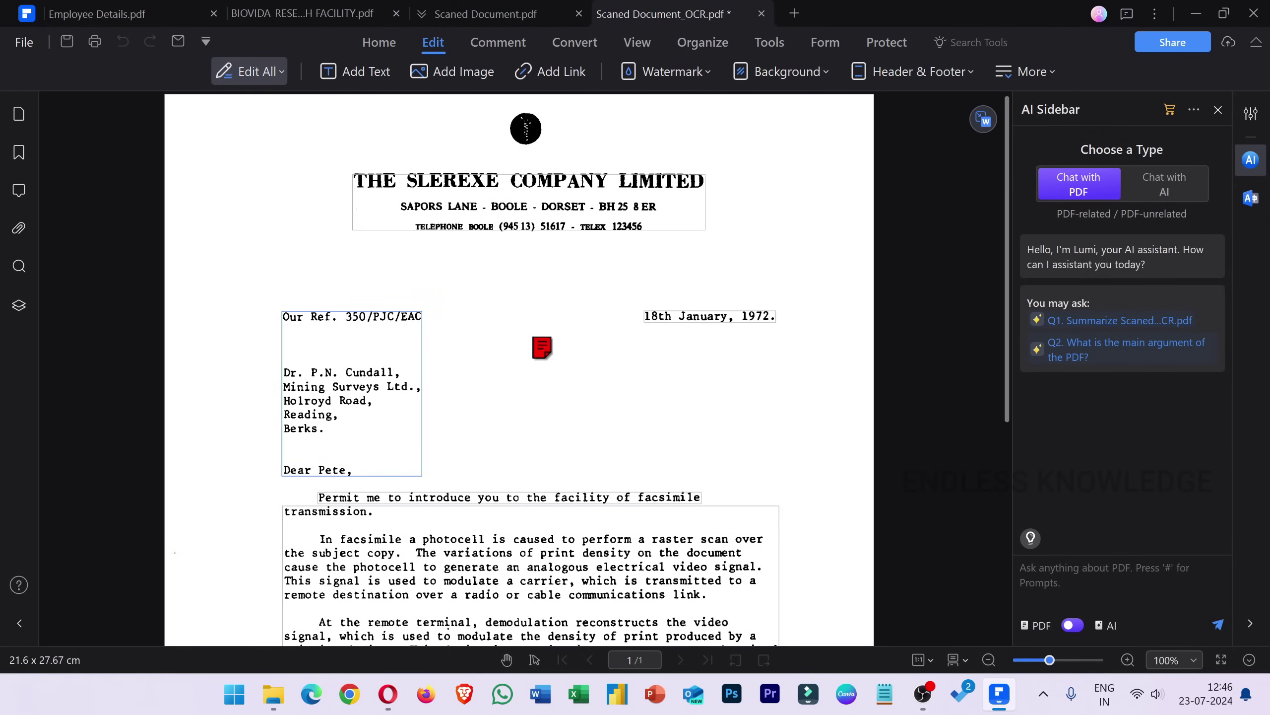
pyautogui.doubleClick(558, 568)
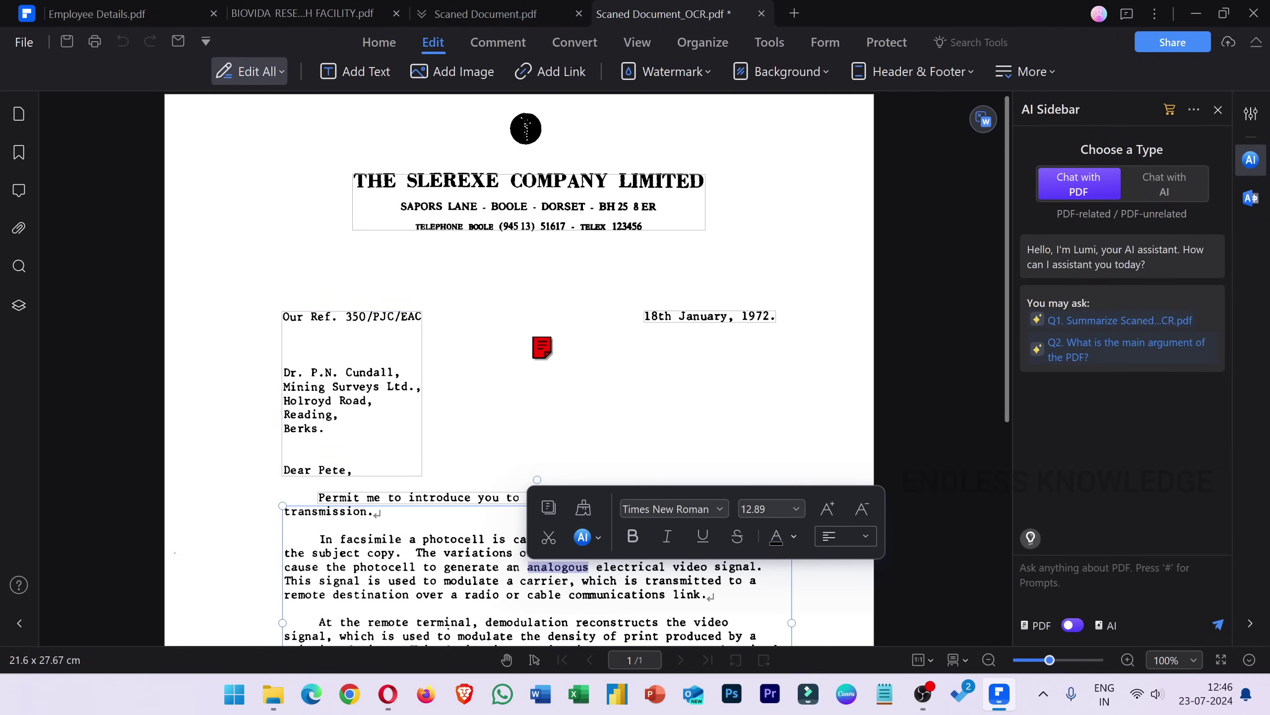
pyautogui.click(587, 407)
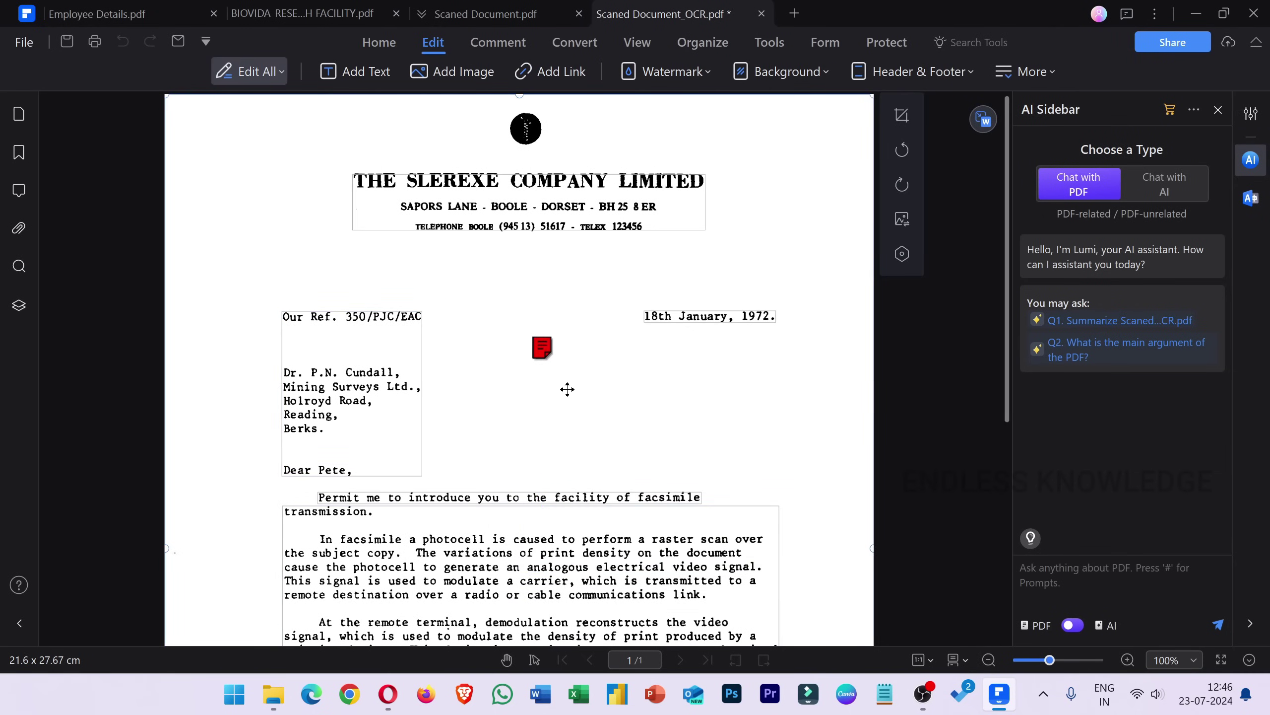
# Add a 12-pt text box containing a person's name above the Our Ref. line.
pyautogui.click(354, 71)
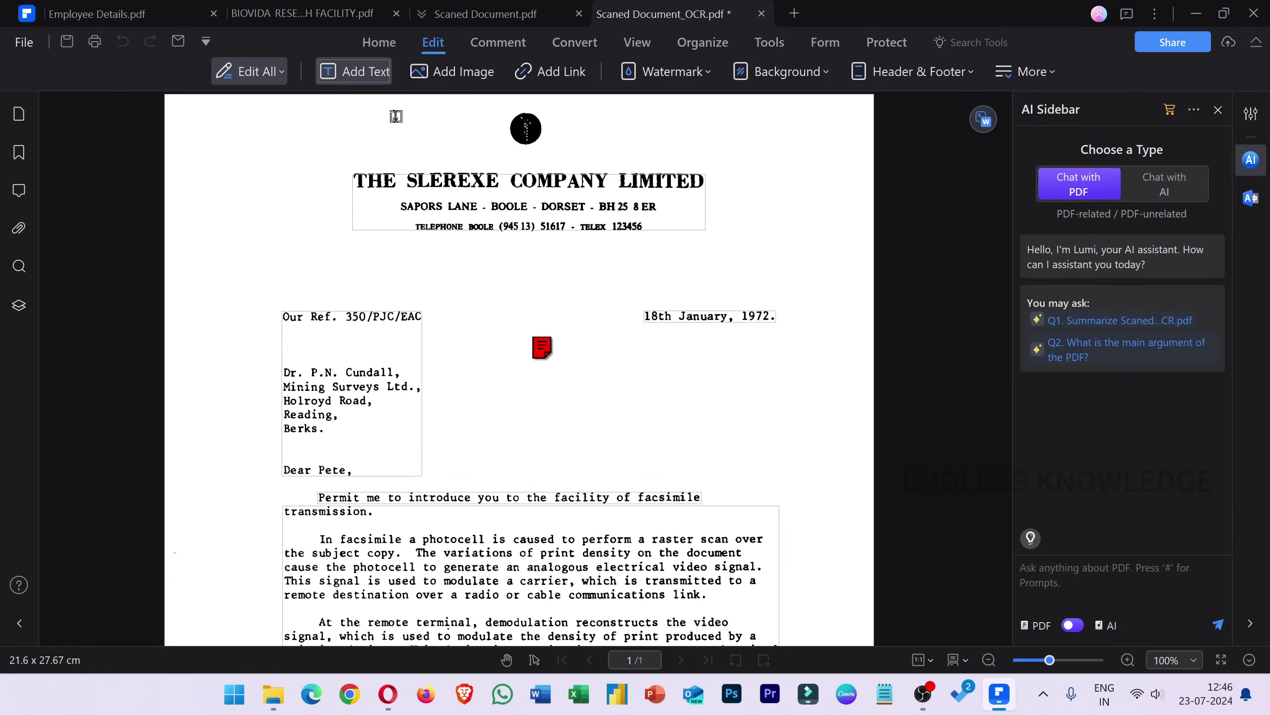
pyautogui.click(283, 280)
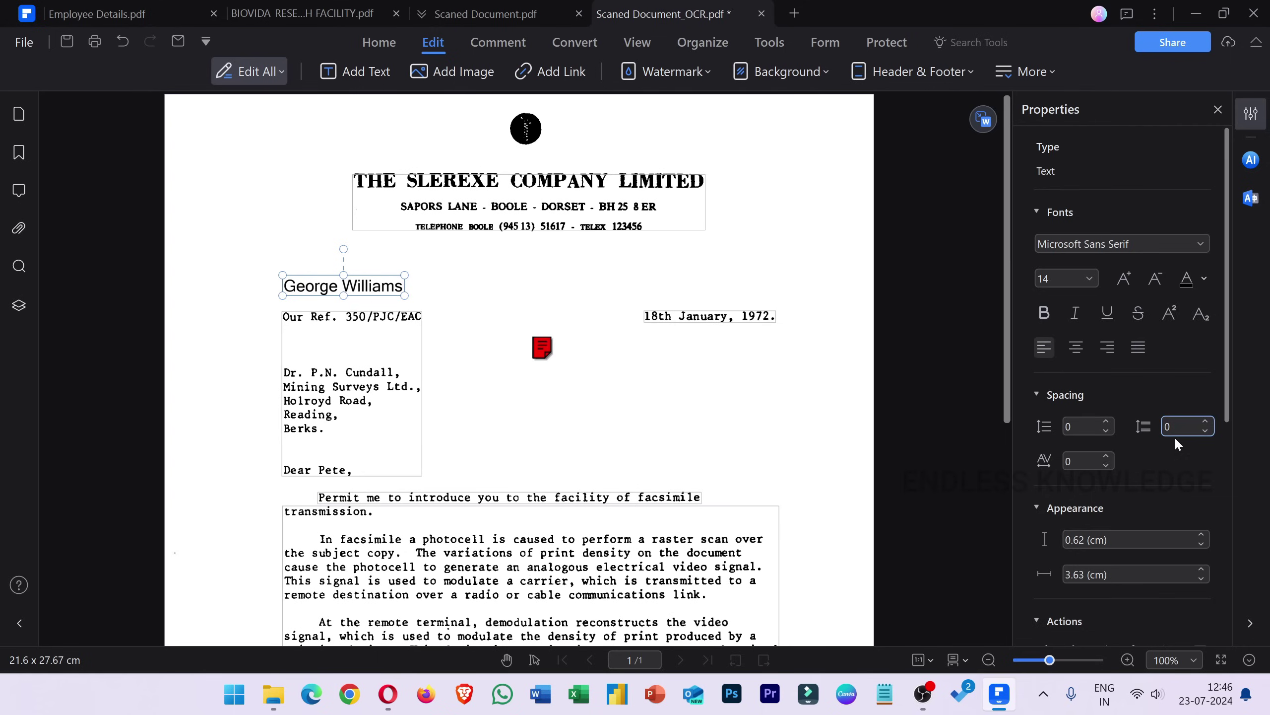
pyautogui.click(1155, 278)
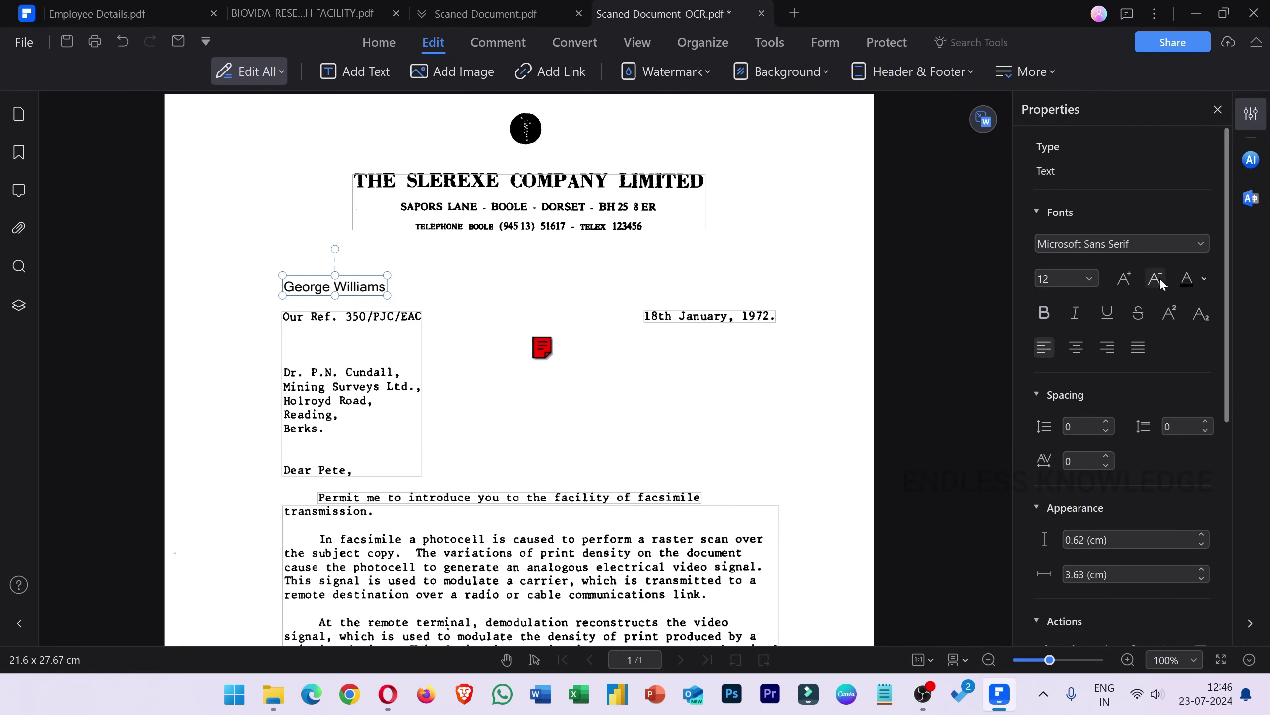
pyautogui.click(635, 374)
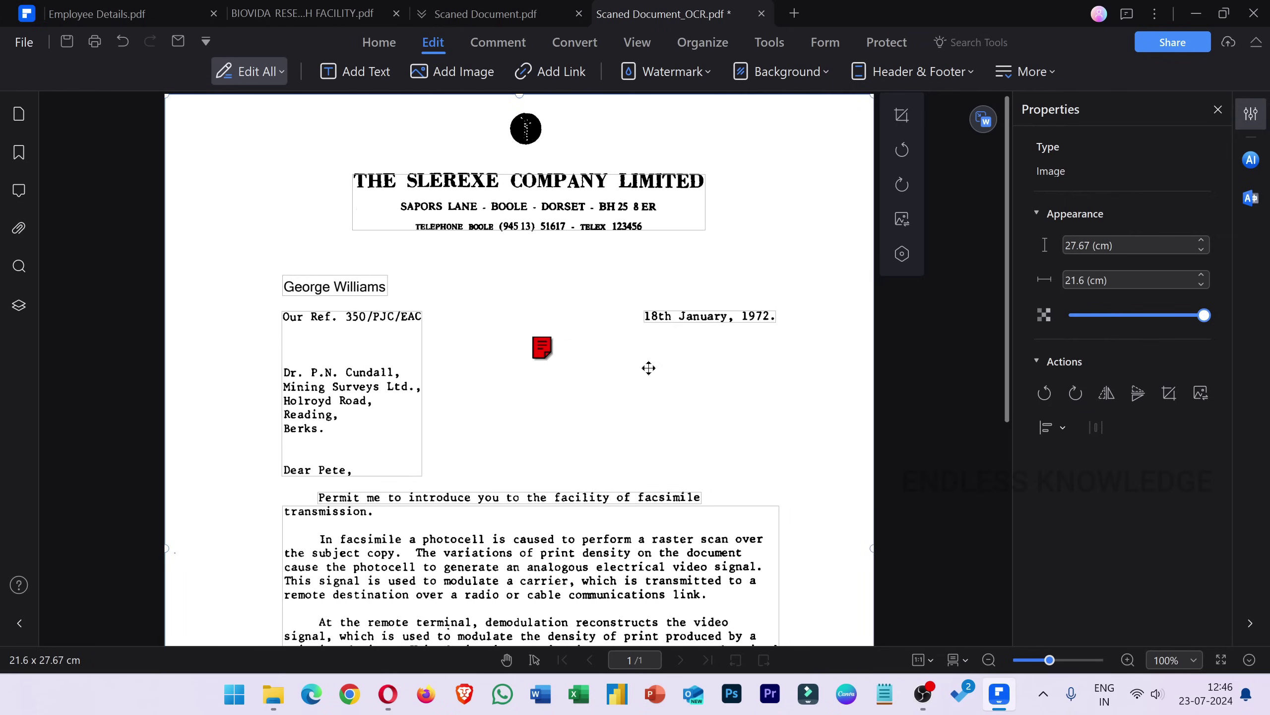
# Start the PDF to Word conversion of the OCR'd letter.
pyautogui.moveTo(983, 121)
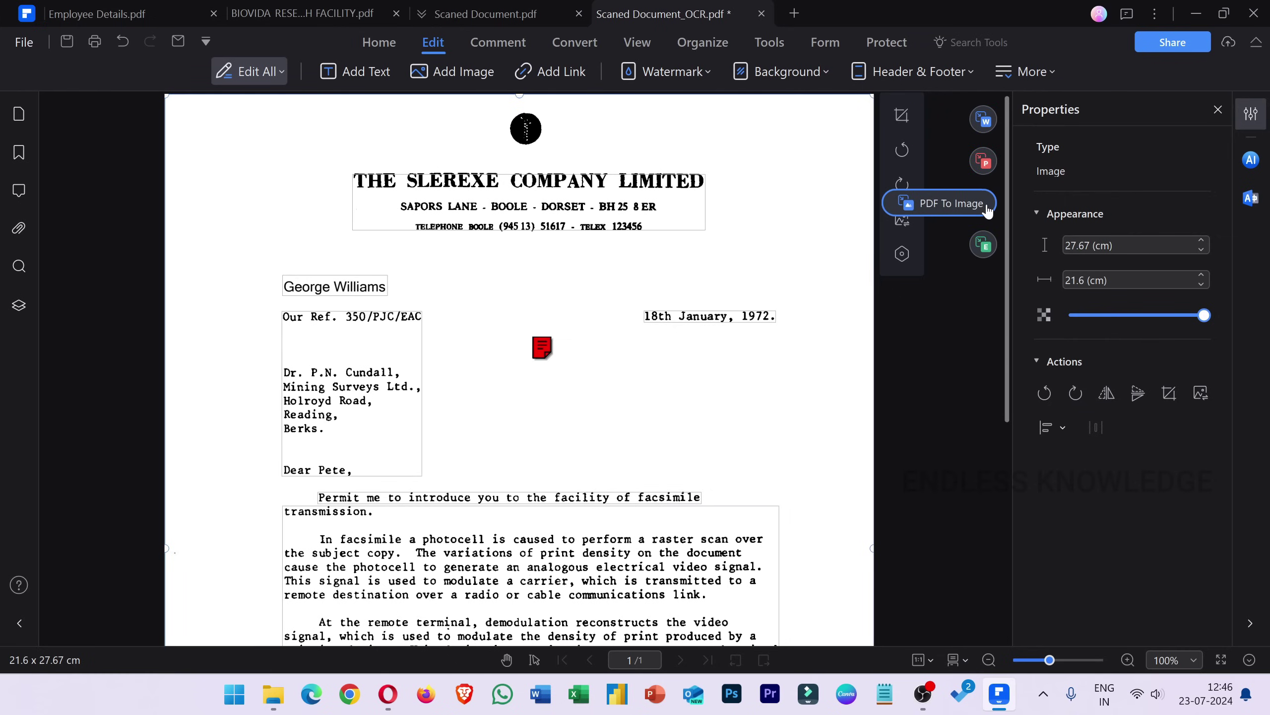
pyautogui.moveTo(983, 246)
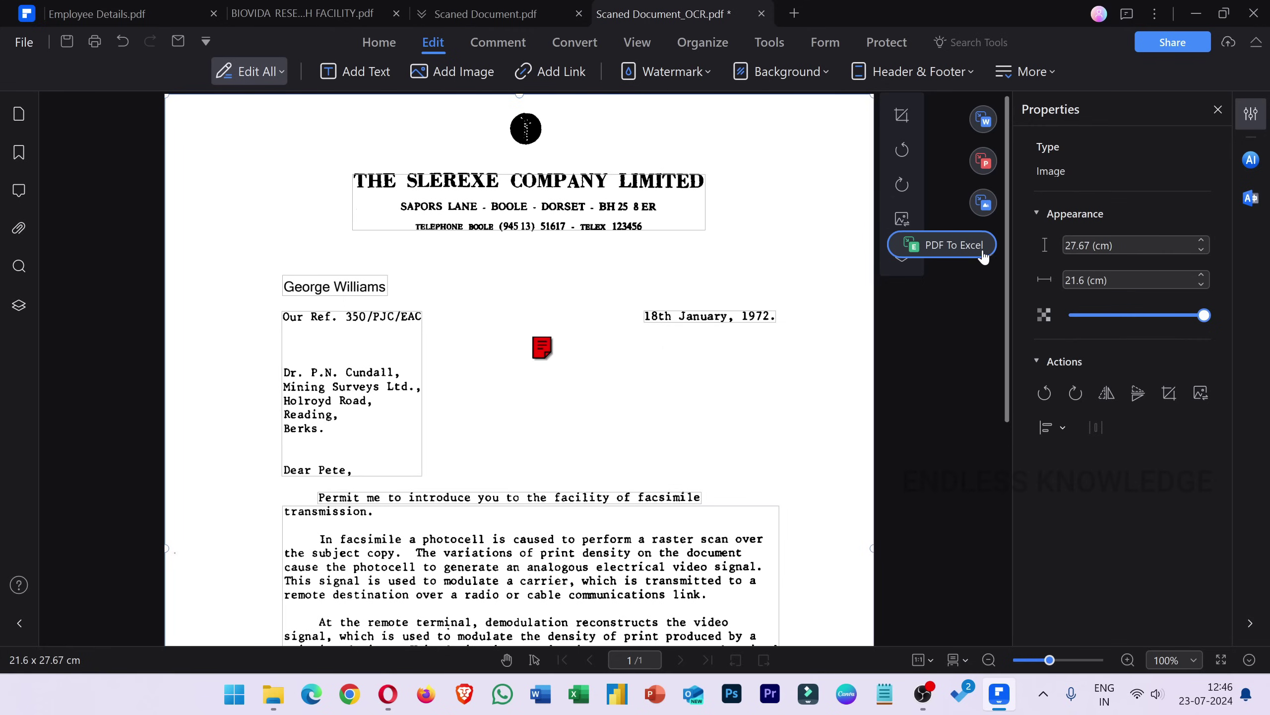
pyautogui.click(979, 131)
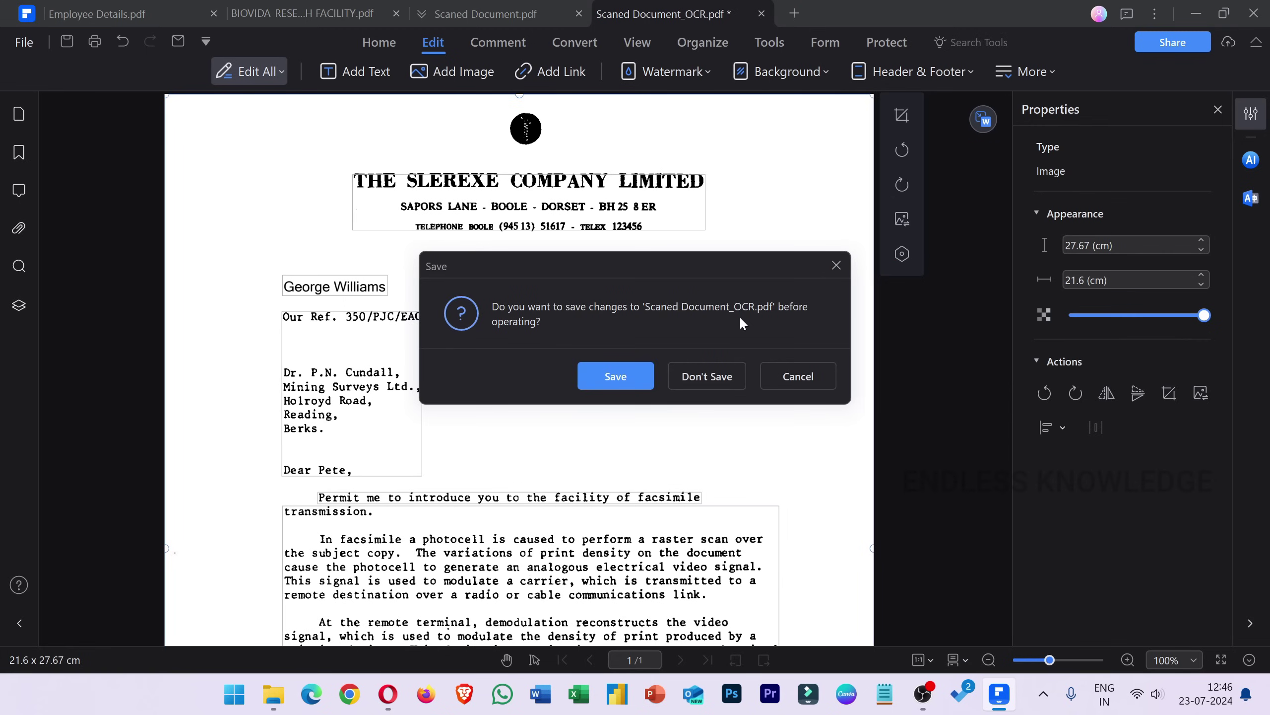
# Save the edited PDF, convert it to Scaned Document_OCR.docx, and open its folder.
pyautogui.click(626, 377)
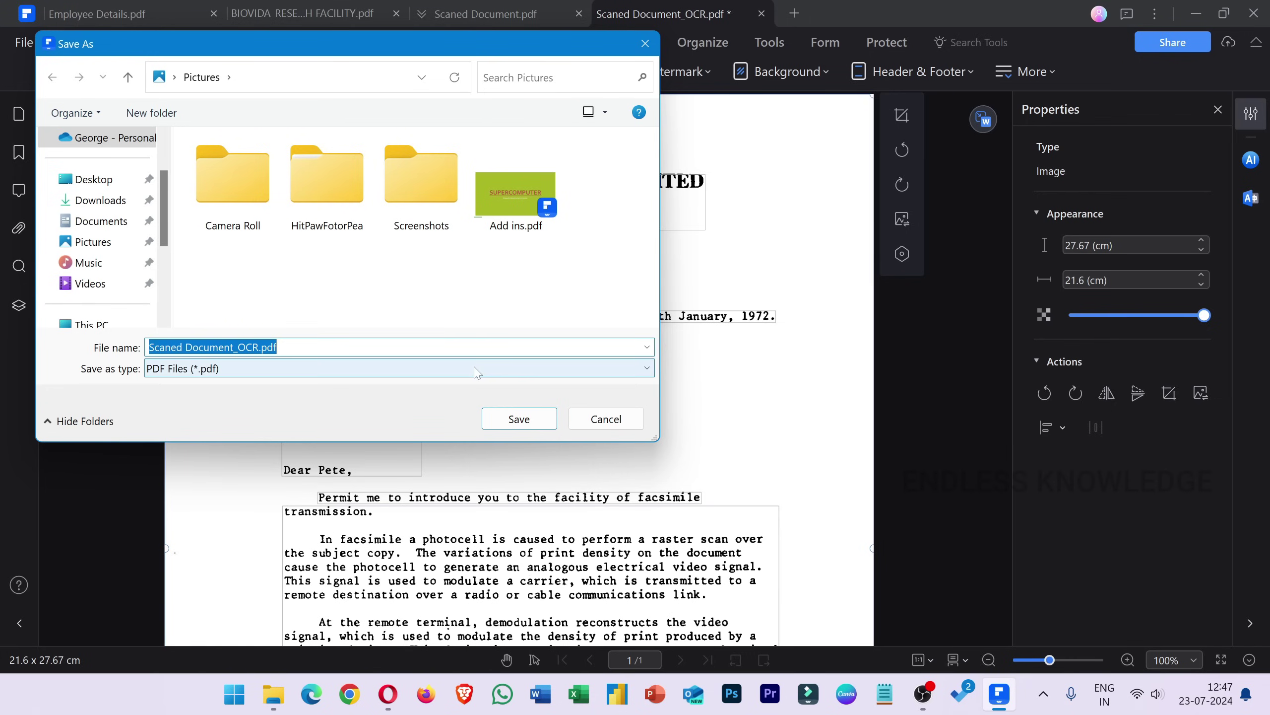
pyautogui.click(499, 416)
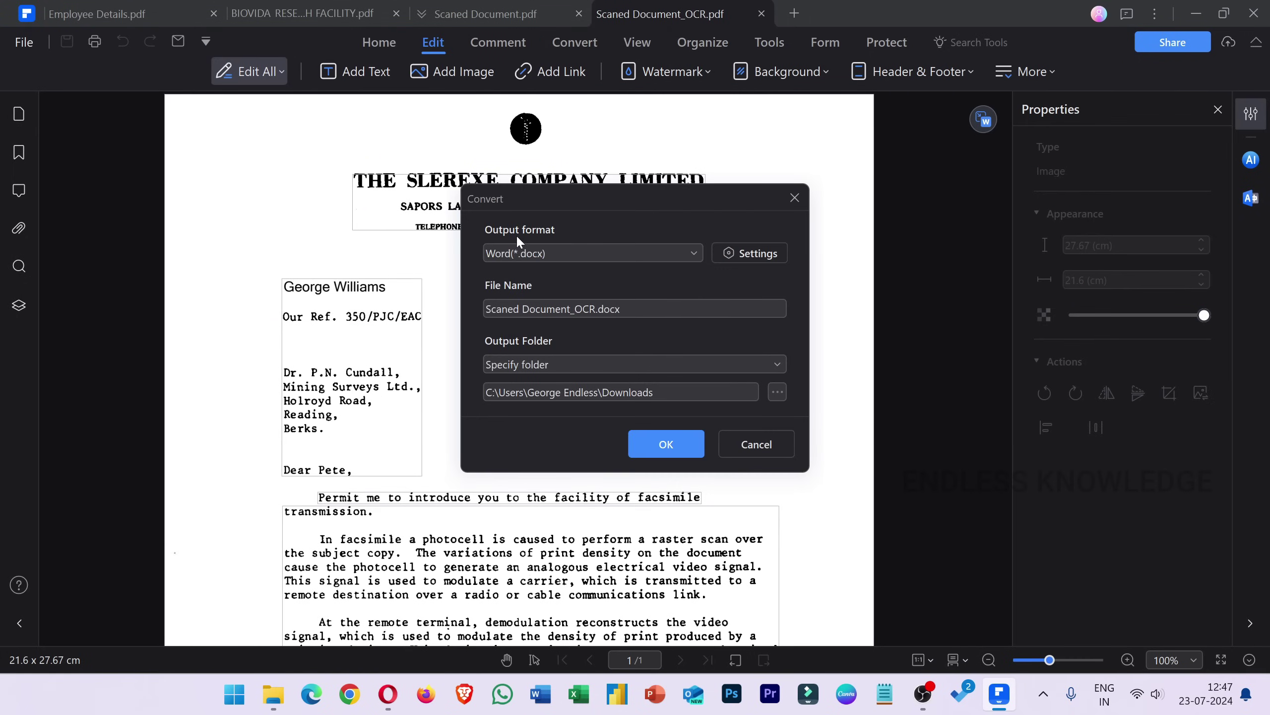
pyautogui.click(663, 447)
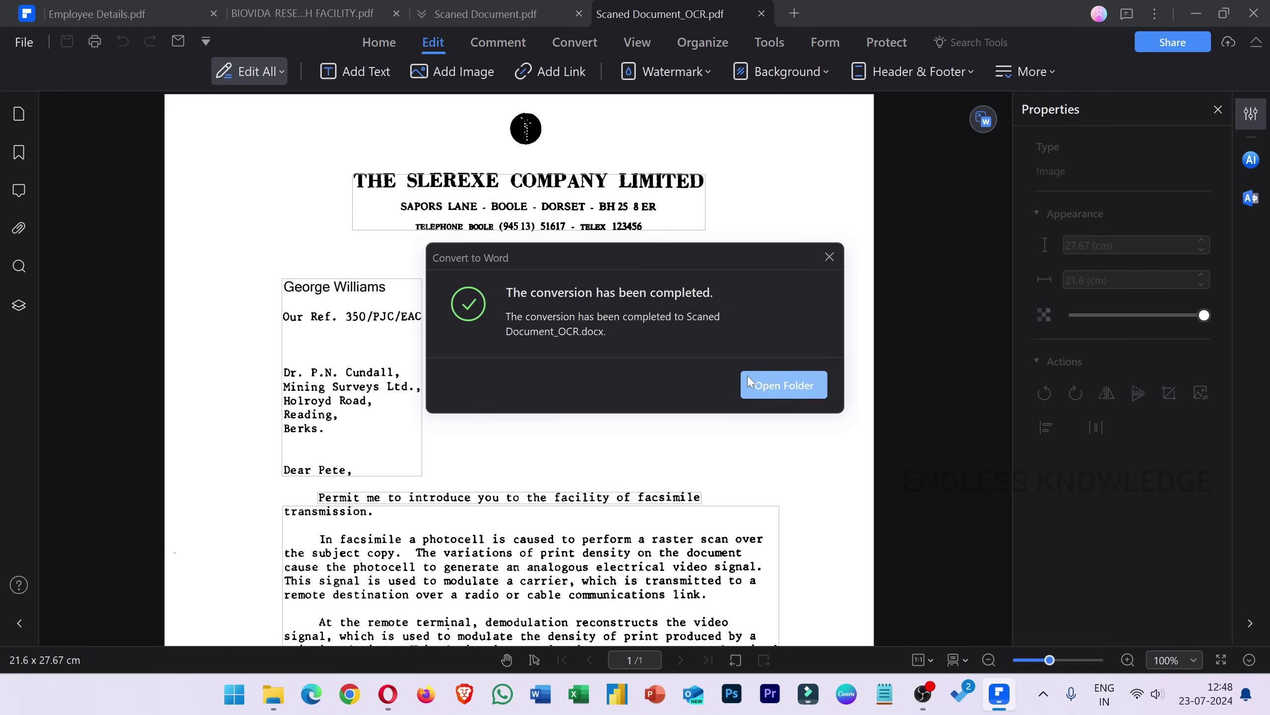
pyautogui.click(781, 384)
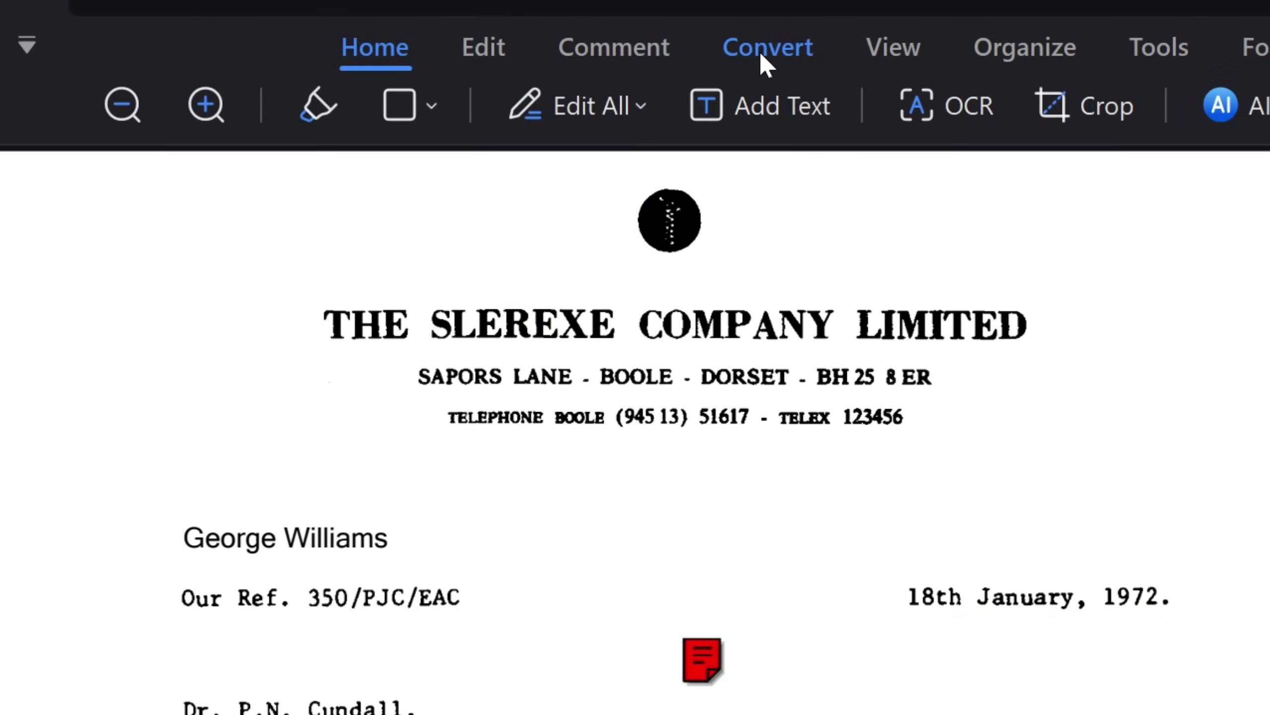
# Create PDFs from all six Office files in the Music folder via Create PDF From File.
pyautogui.click(574, 43)
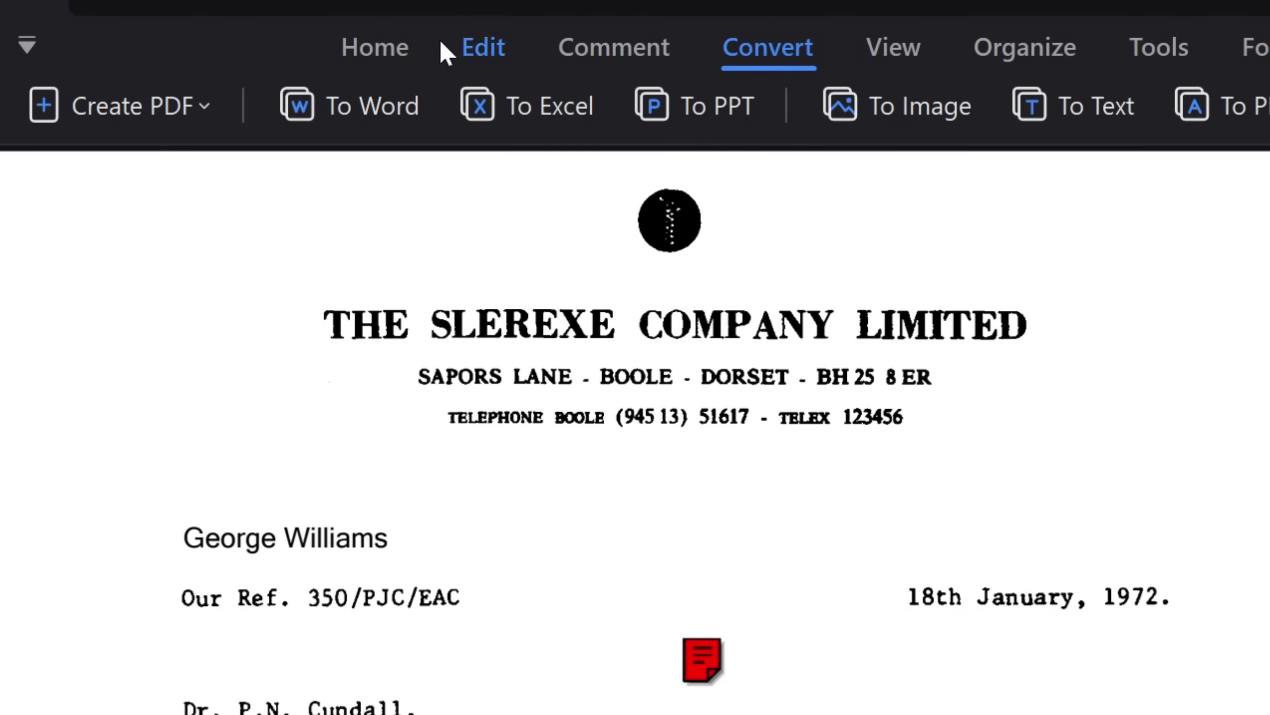
pyautogui.click(176, 120)
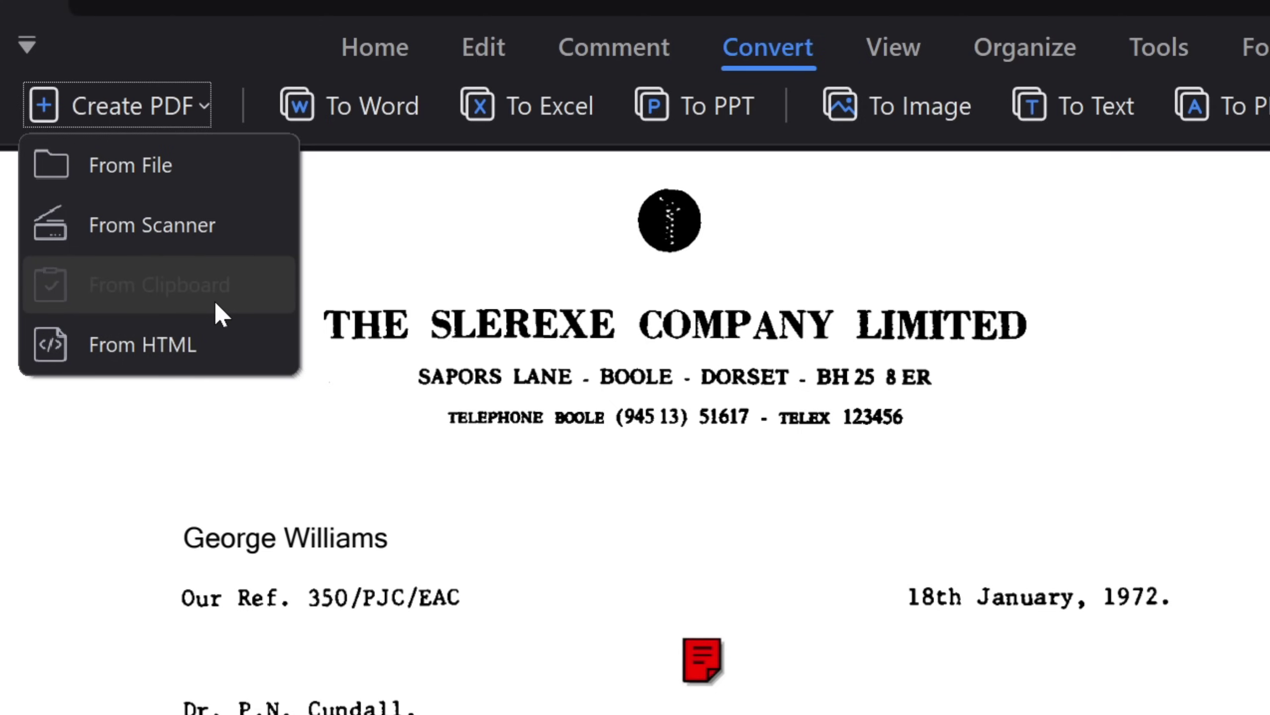
pyautogui.click(237, 171)
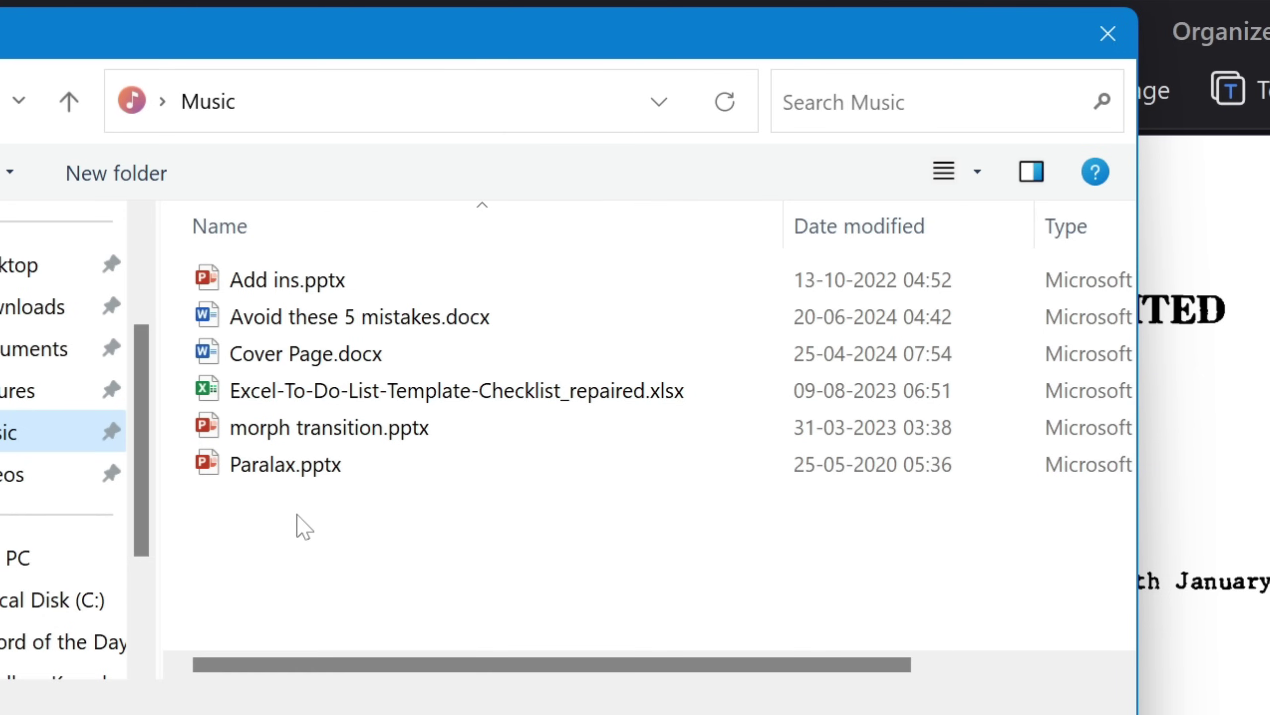
pyautogui.moveTo(272, 532); pyautogui.dragTo(518, 287)
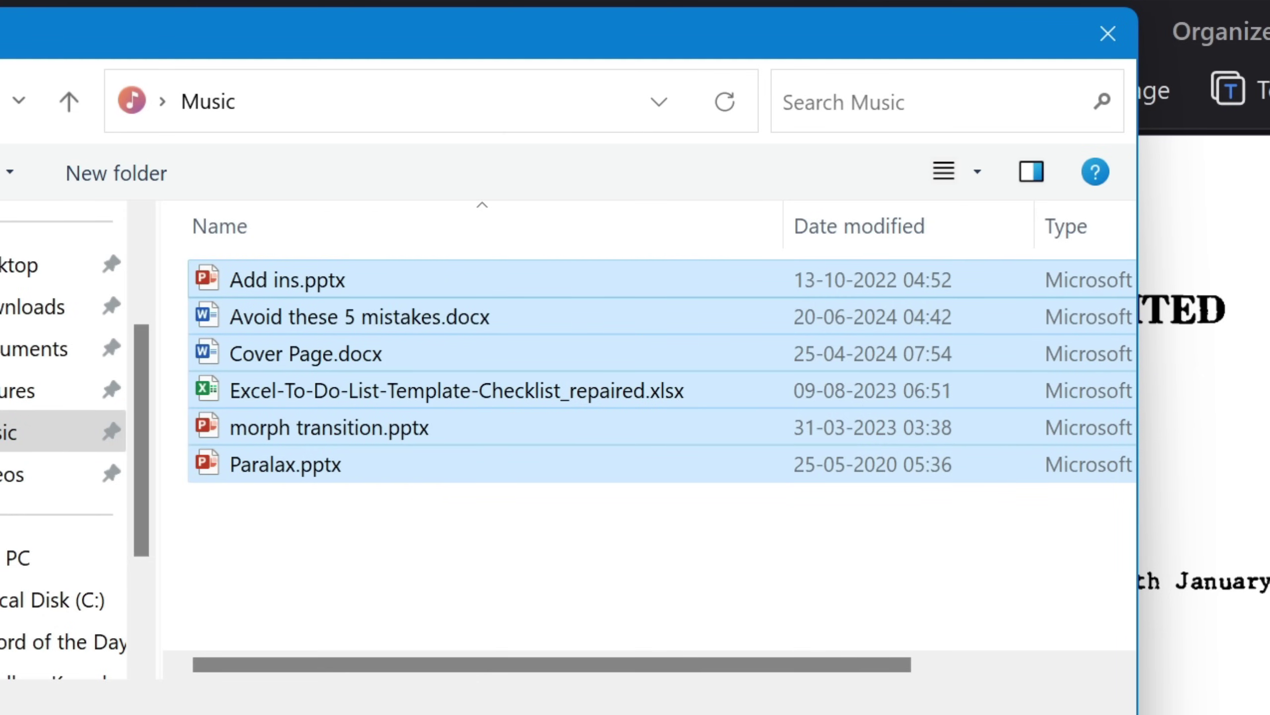
pyautogui.press('Return')
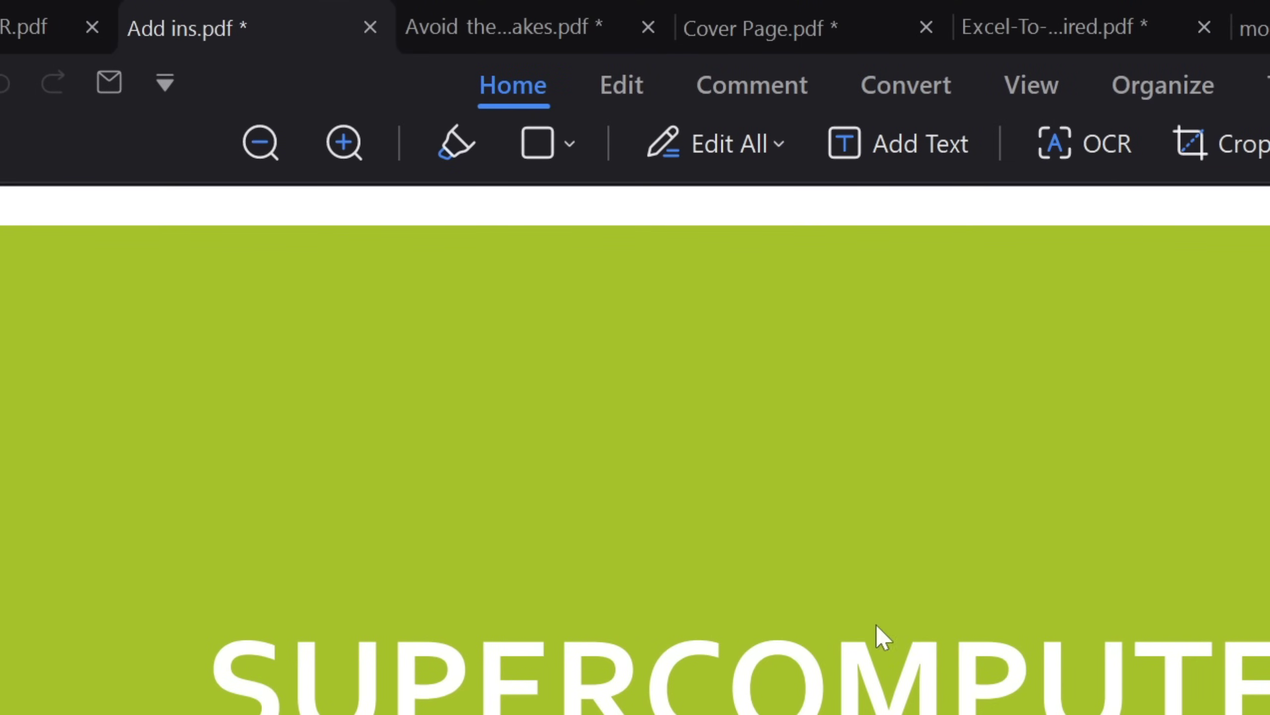
# Look through the newly created PDFs, ending on the Add ins slide.
pyautogui.click(541, 22)
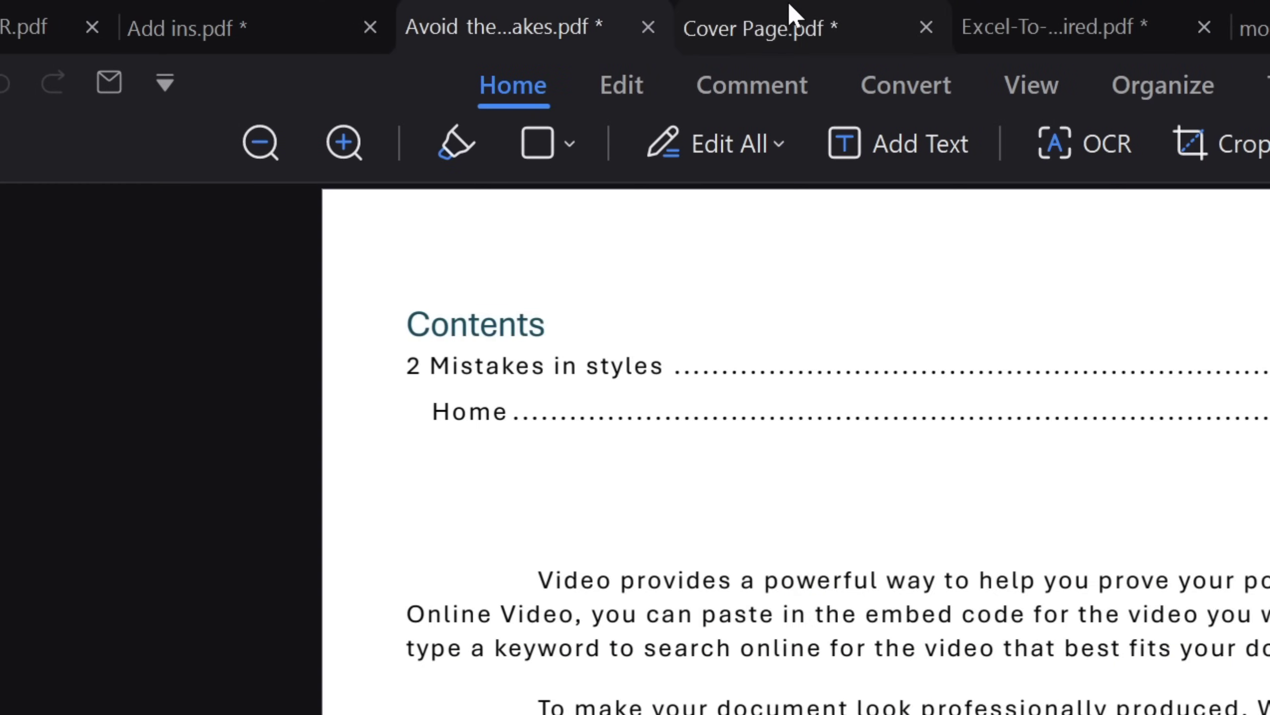
pyautogui.click(790, 15)
pyautogui.click(1079, 8)
pyautogui.click(1253, 22)
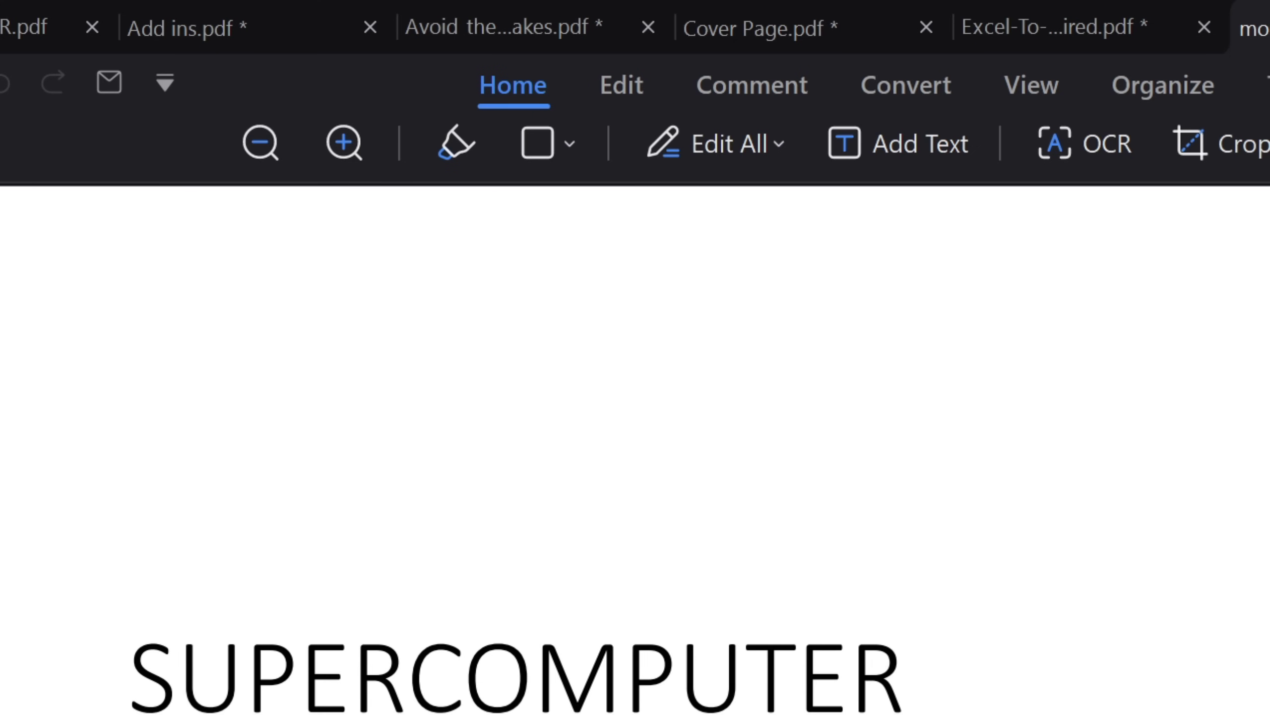
pyautogui.click(532, 10)
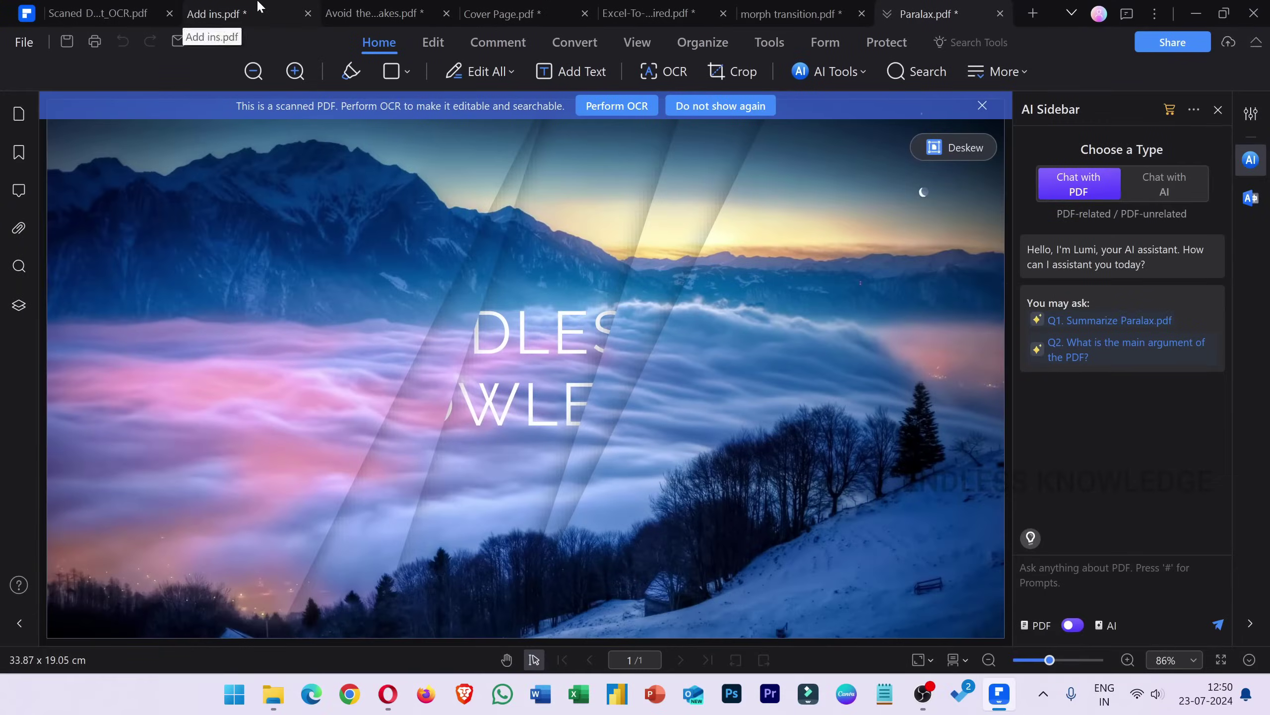
pyautogui.click(263, 10)
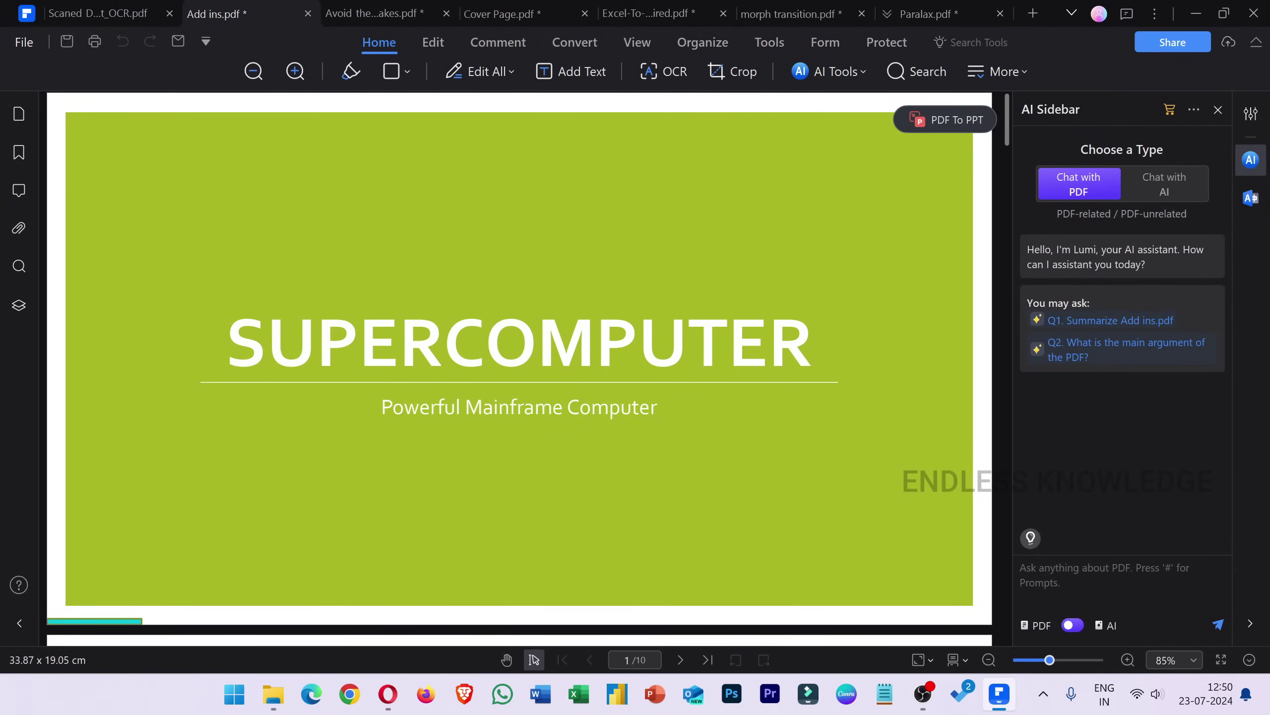
# Change the SUPERCOMPUTER title's font colour to red.
pyautogui.click(433, 42)
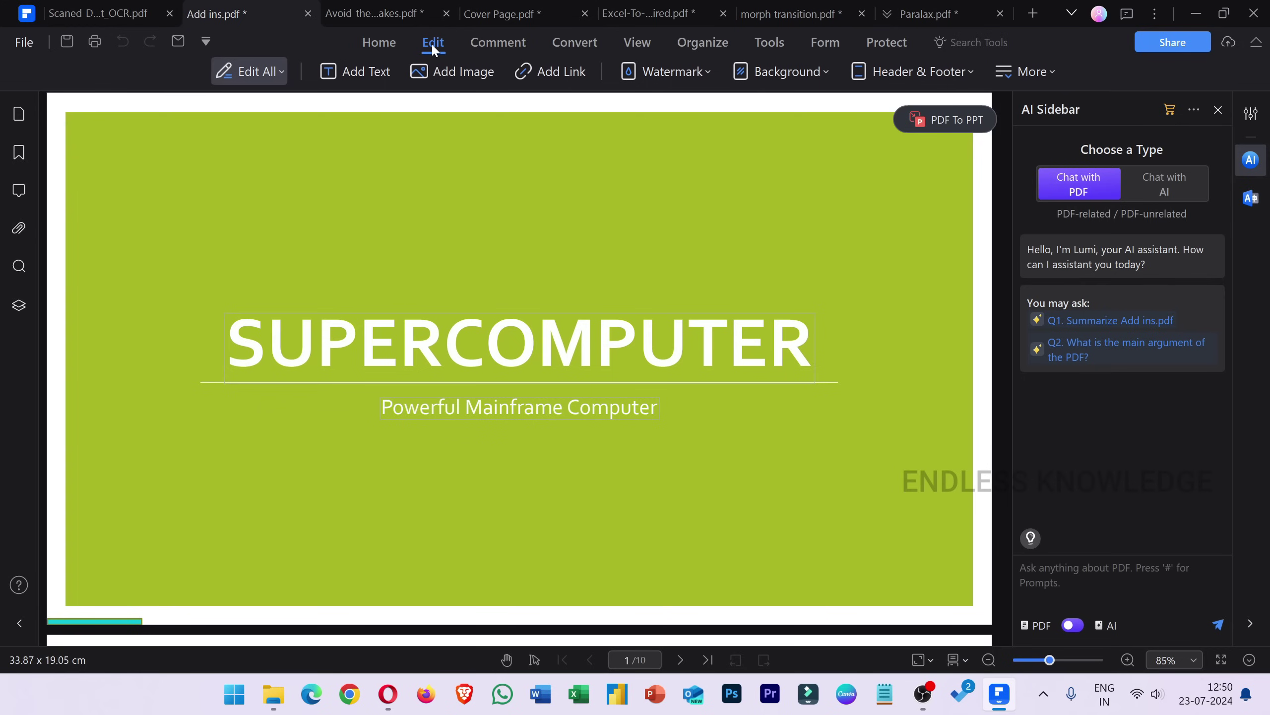
pyautogui.doubleClick(493, 341)
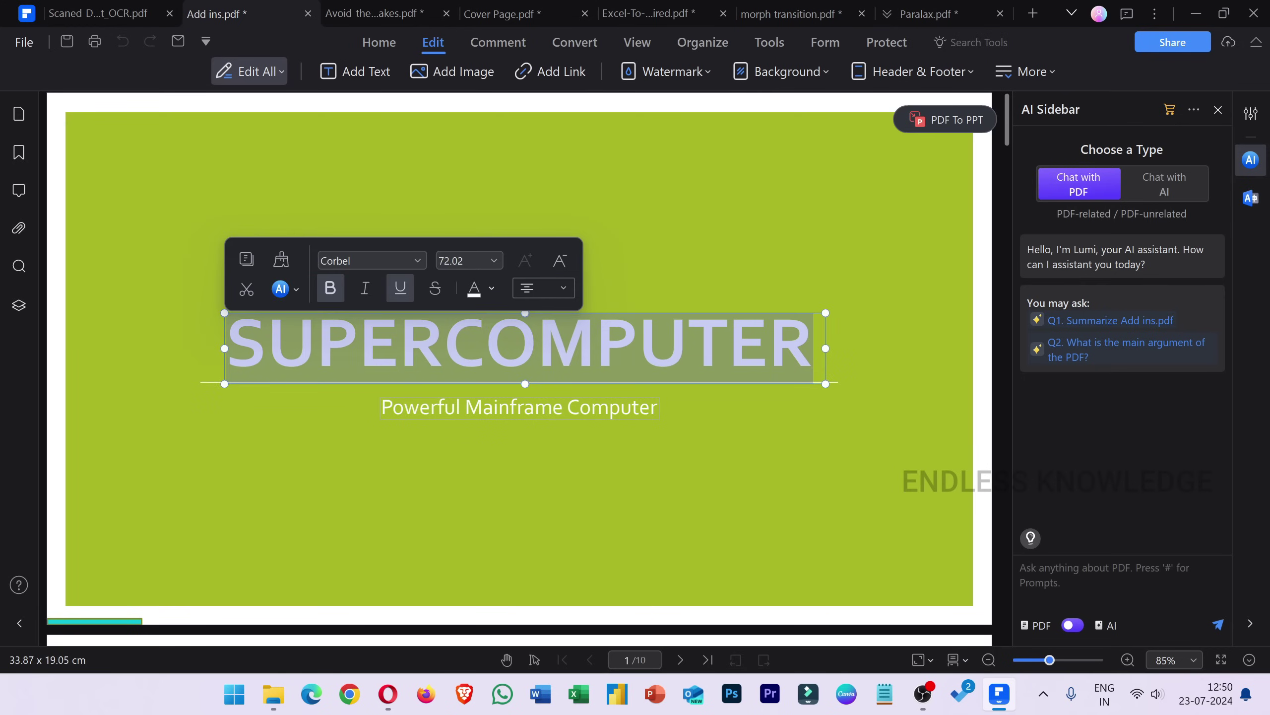
pyautogui.click(482, 288)
pyautogui.click(541, 332)
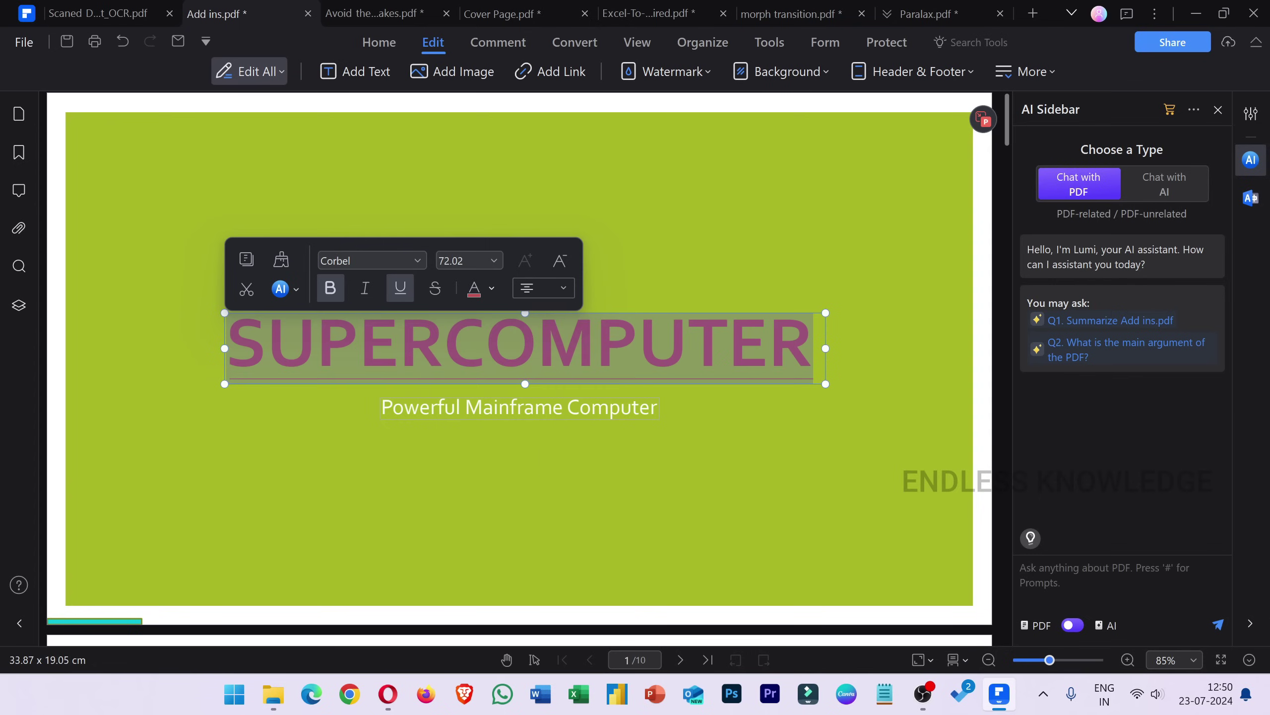
pyautogui.click(639, 348)
pyautogui.click(683, 423)
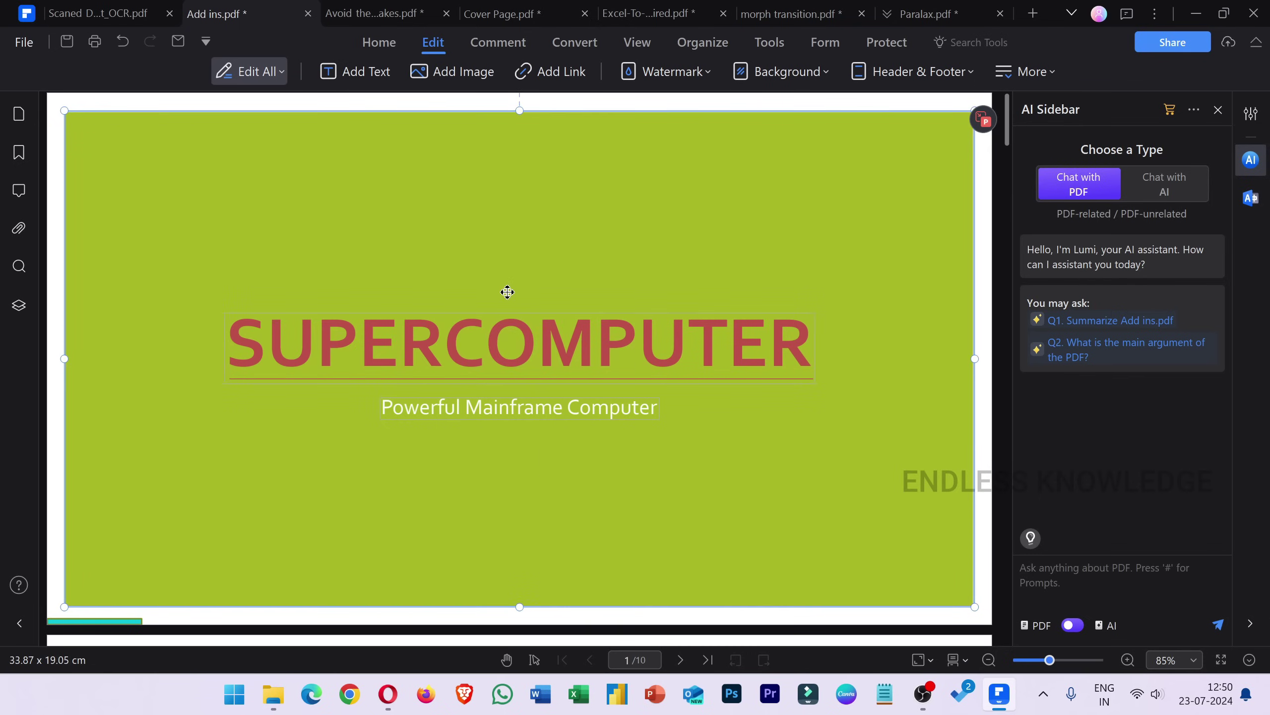
# Save Add ins.pdf to Local Disk (G:).
pyautogui.click(65, 43)
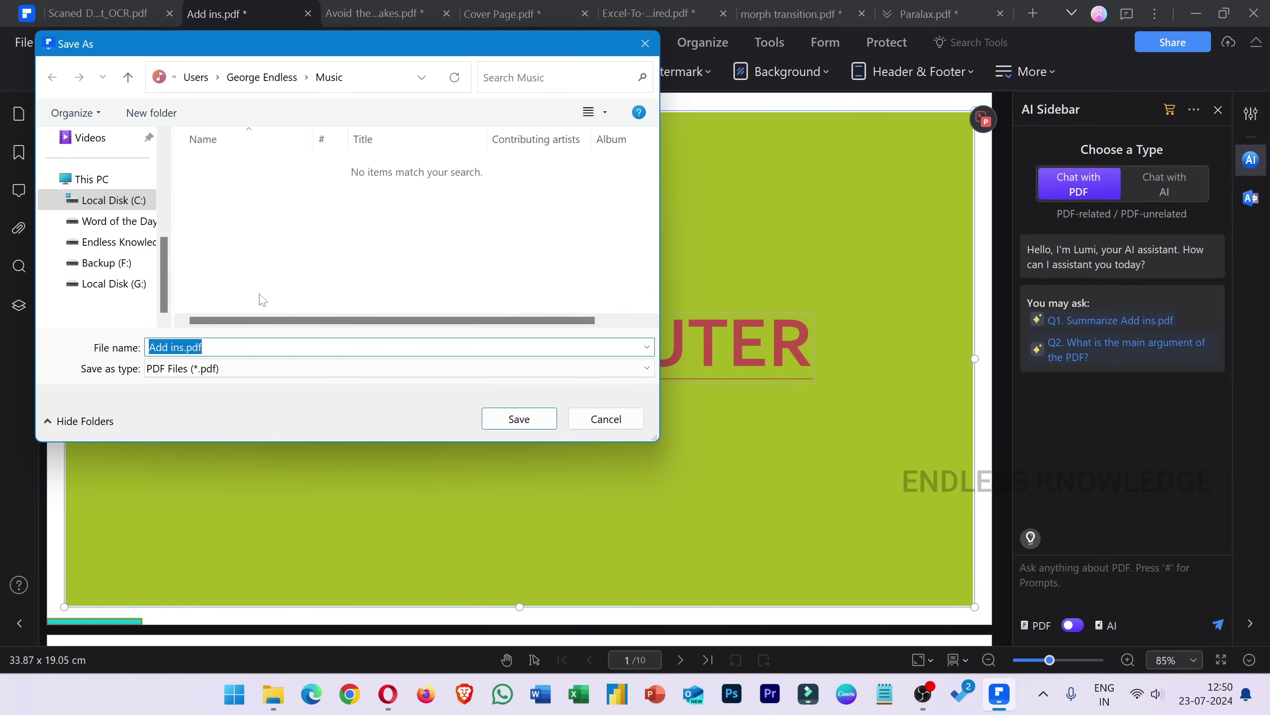
pyautogui.click(111, 284)
pyautogui.click(518, 418)
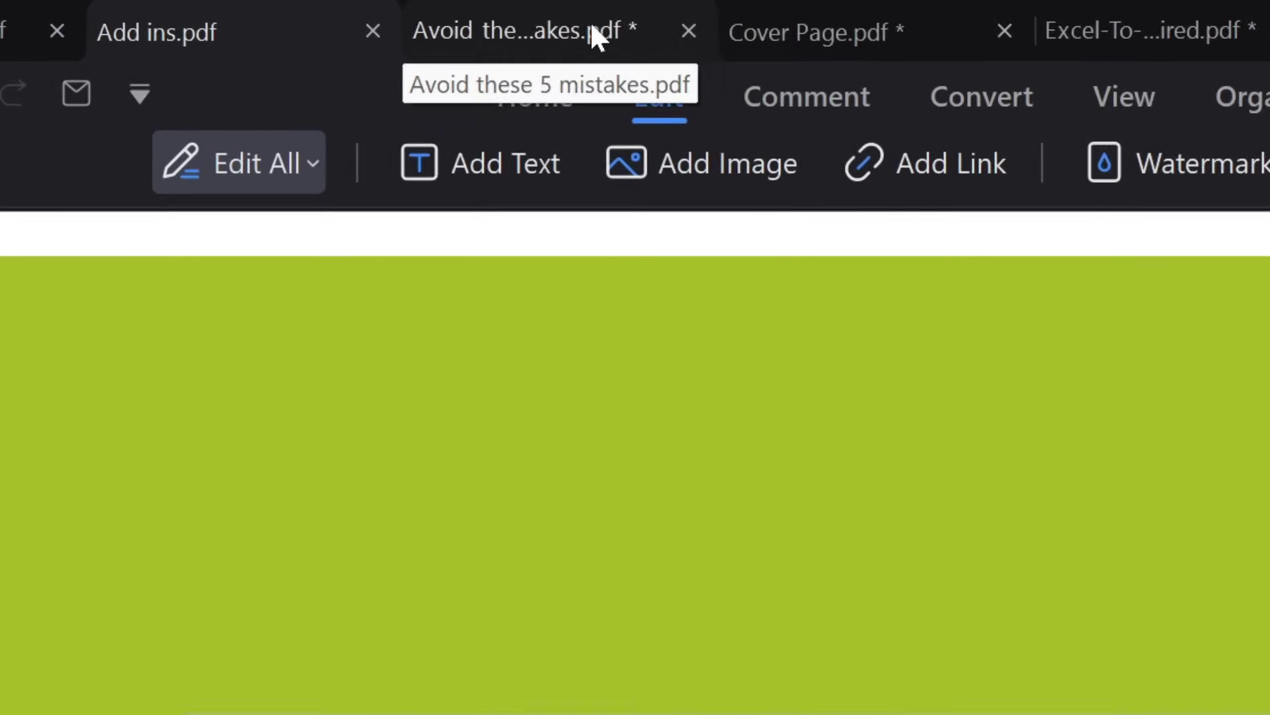
# Check the Contents page document, then return to Add ins.pdf and scroll its pages.
pyautogui.click(600, 33)
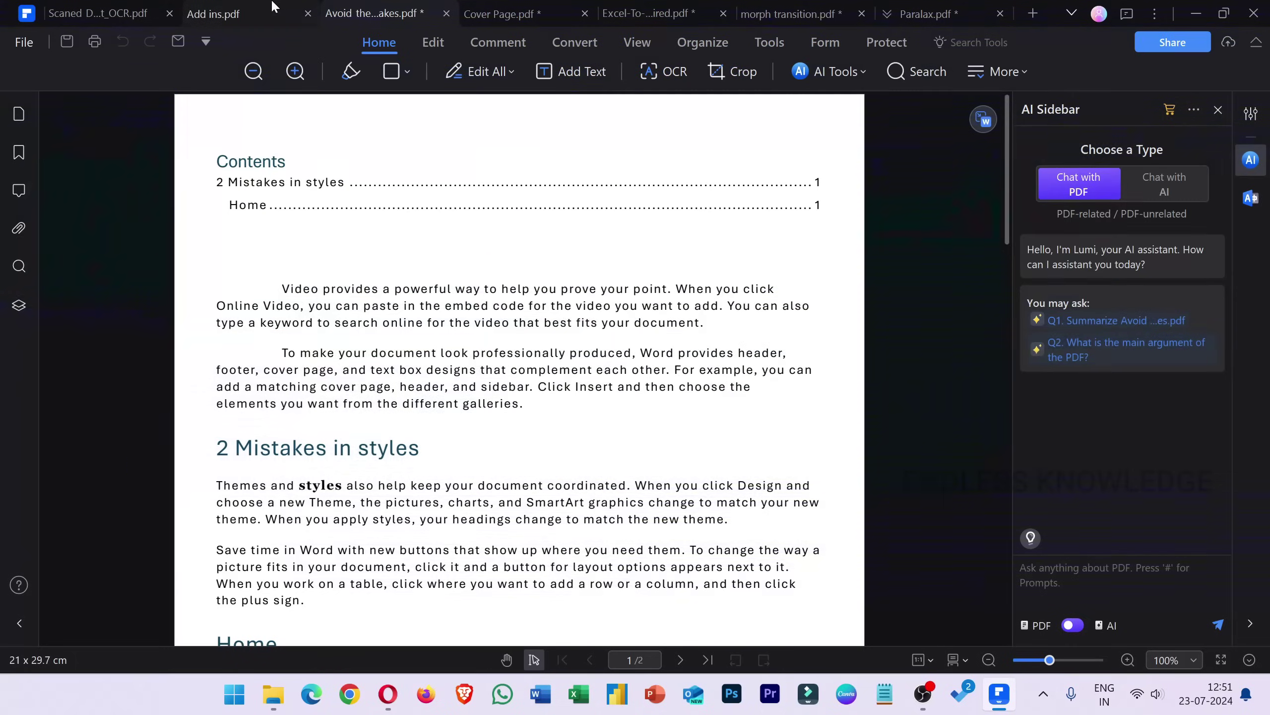
pyautogui.click(101, 50)
pyautogui.scroll(-15, 443, 296)
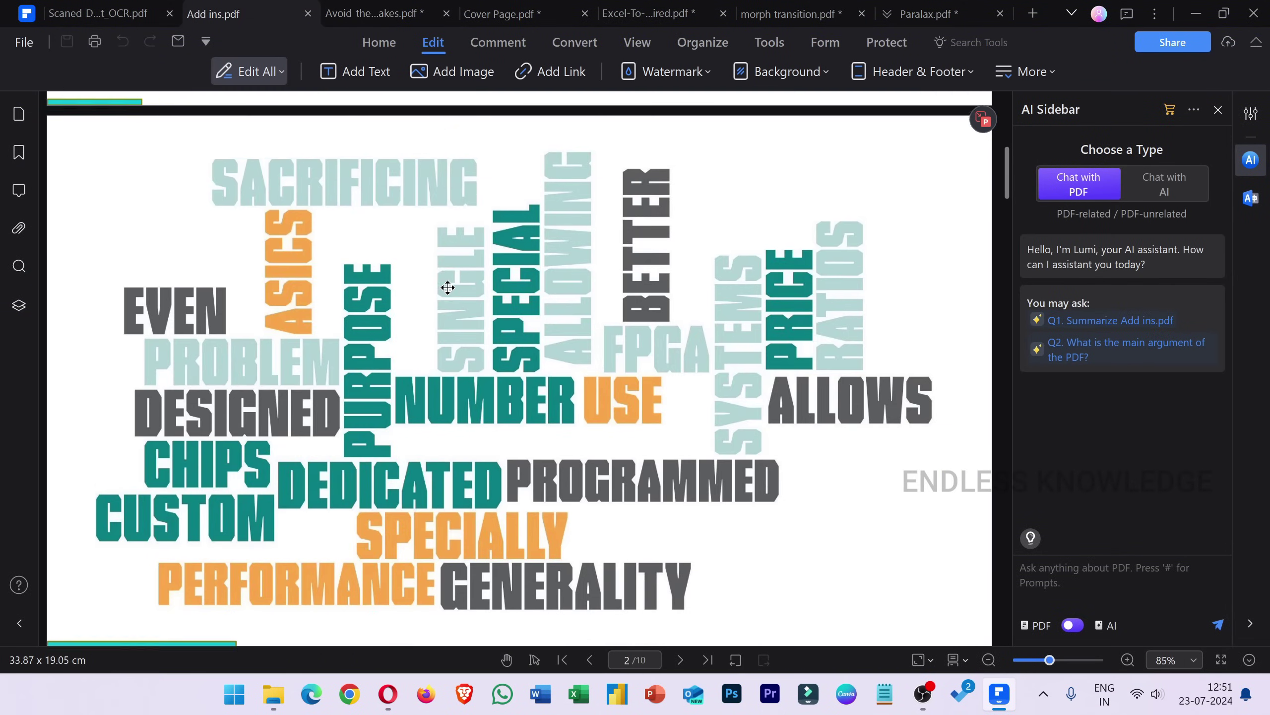
pyautogui.scroll(5, 448, 306)
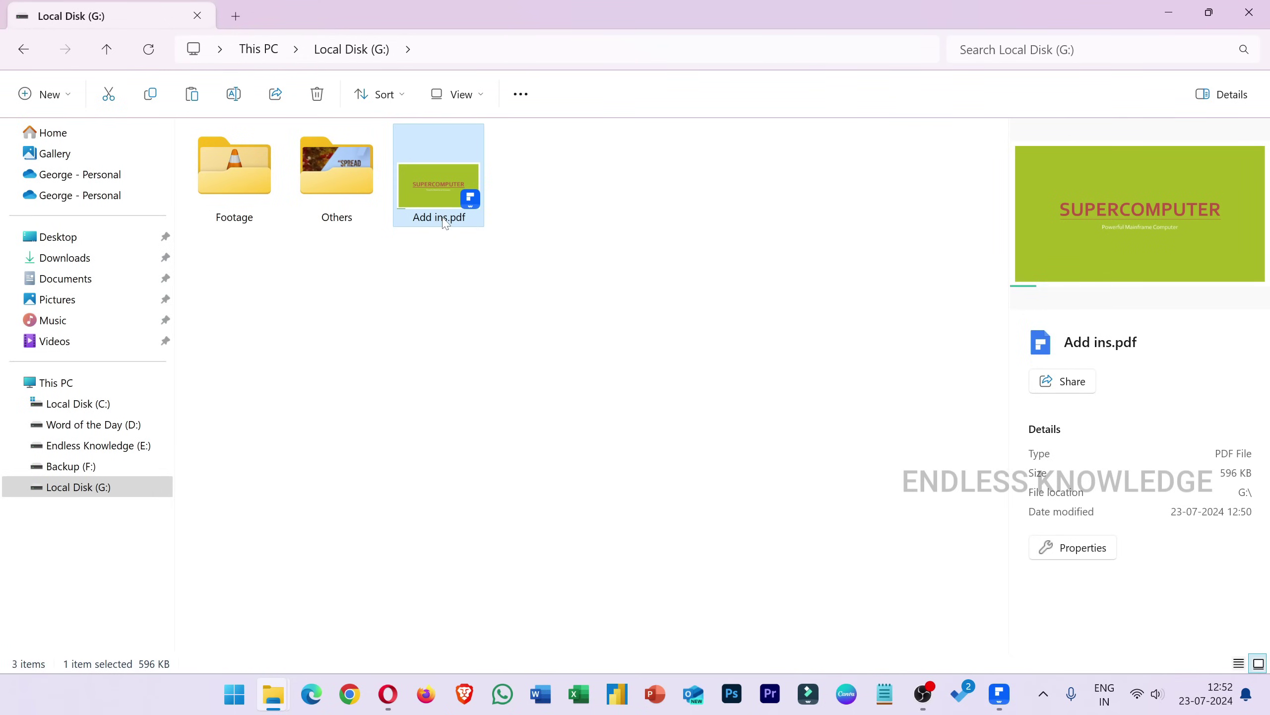
pyautogui.moveTo(444, 220)
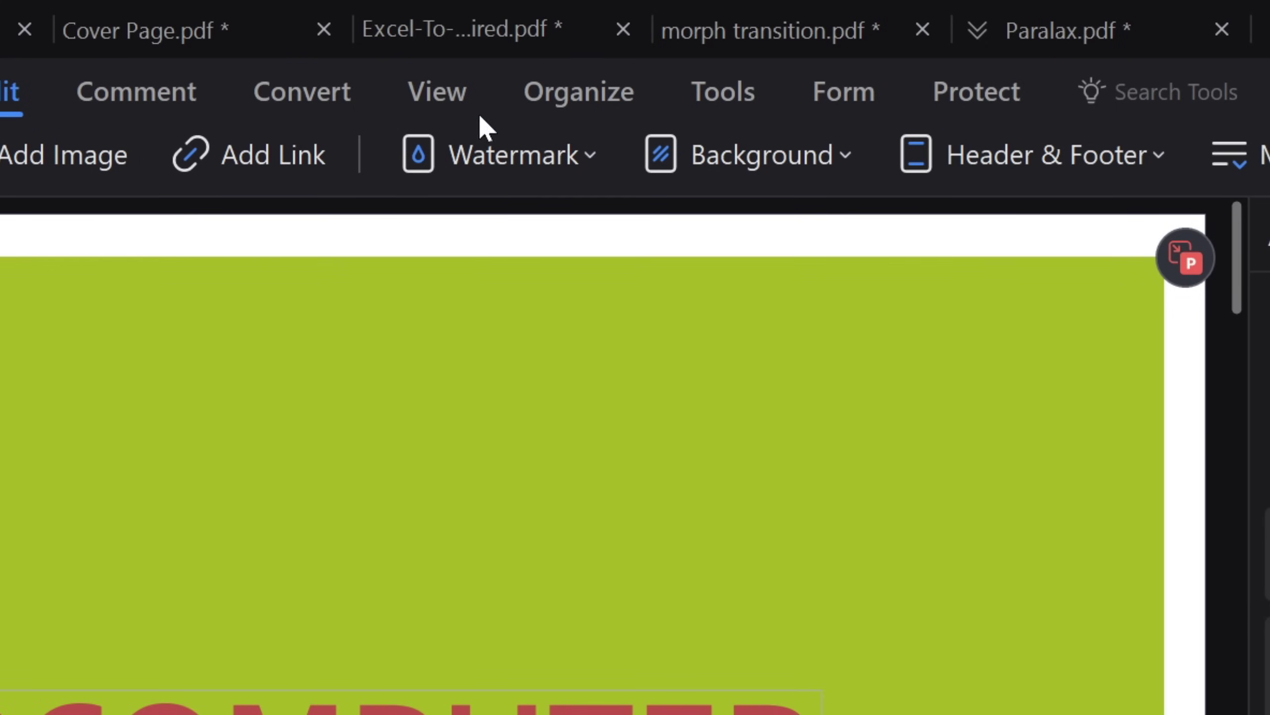
# Compress Add ins.pdf at Medium level into the source folder and open the compressed copy.
pyautogui.click(725, 95)
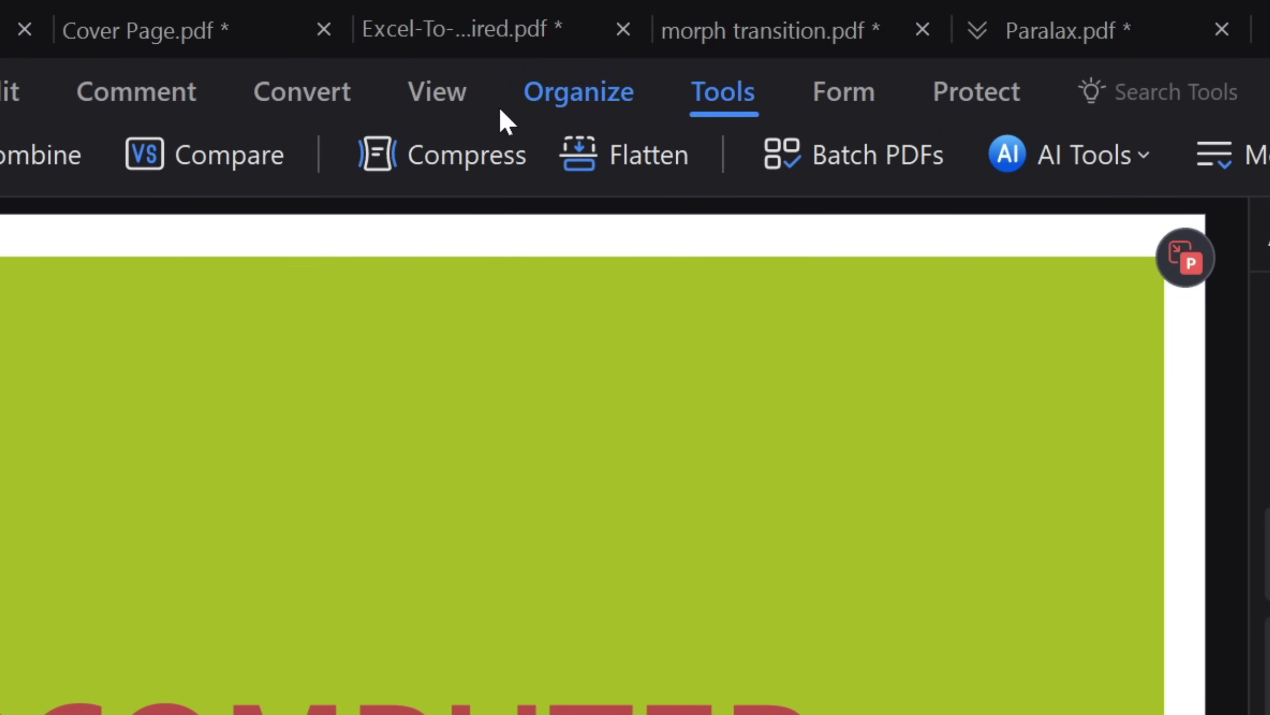
pyautogui.click(455, 158)
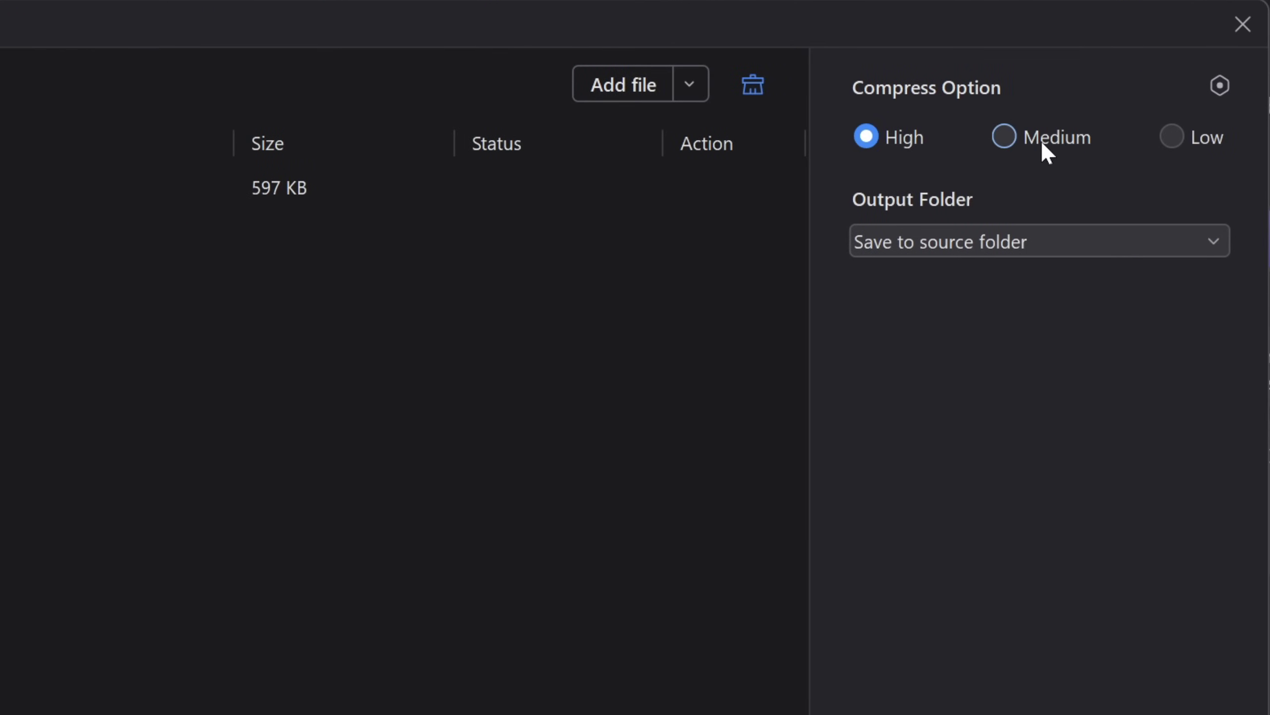
pyautogui.click(1042, 143)
pyautogui.click(1205, 144)
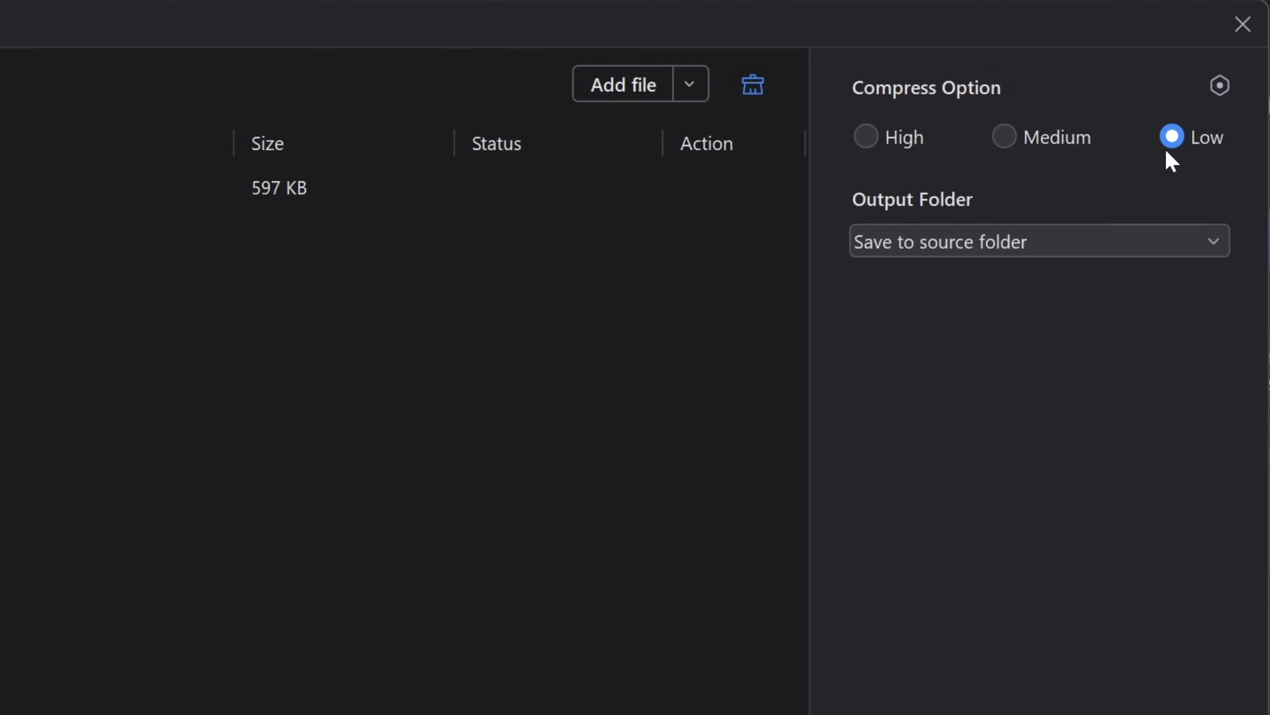
pyautogui.click(1060, 148)
pyautogui.moveTo(1033, 141)
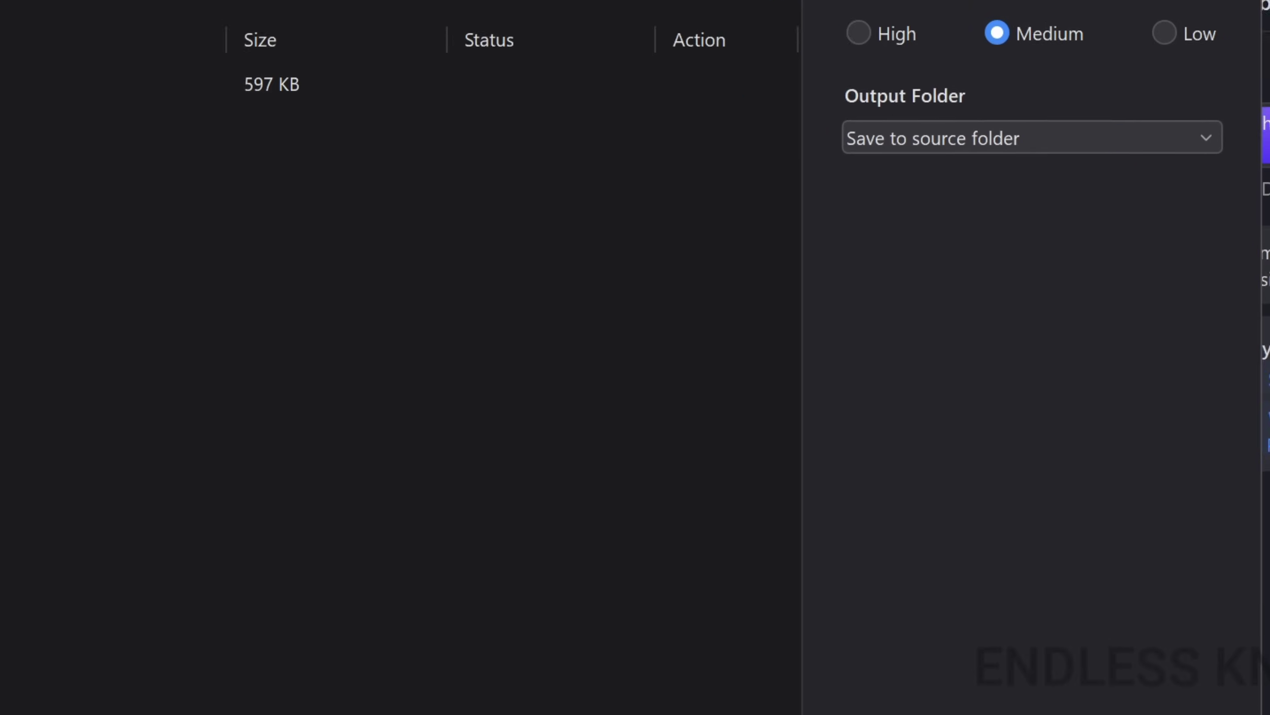
pyautogui.click(1126, 647)
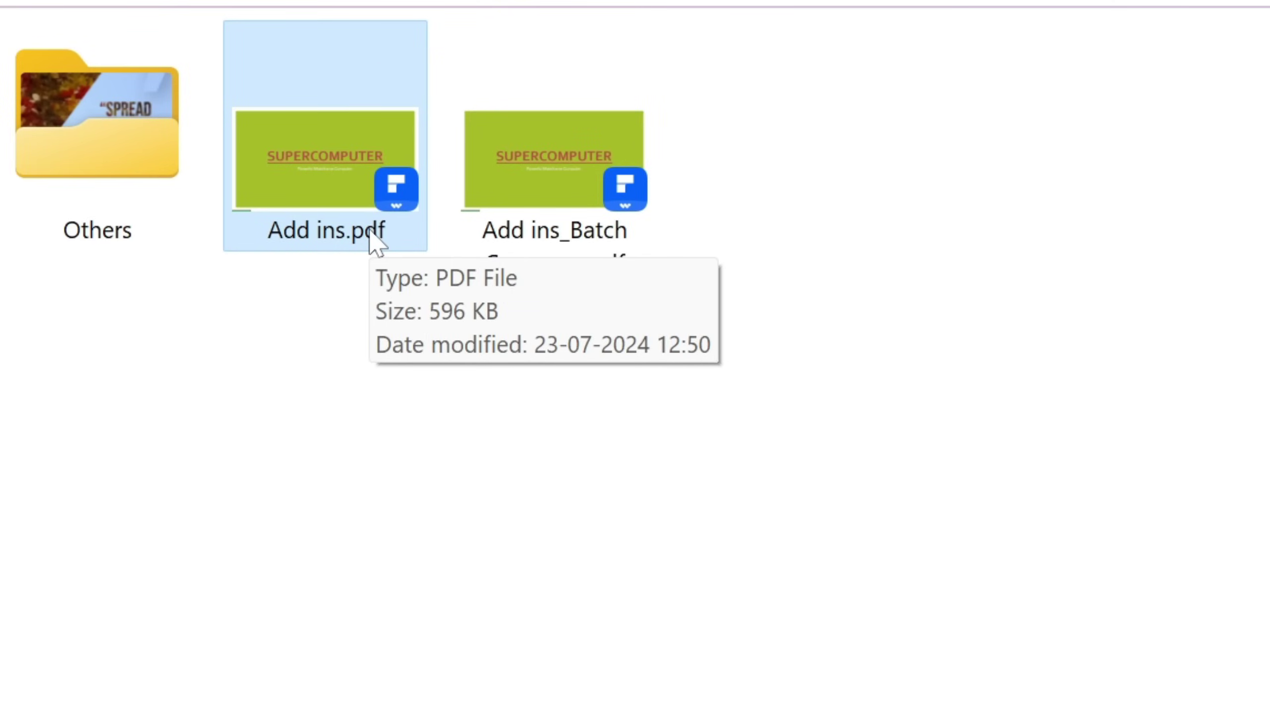
pyautogui.moveTo(616, 229)
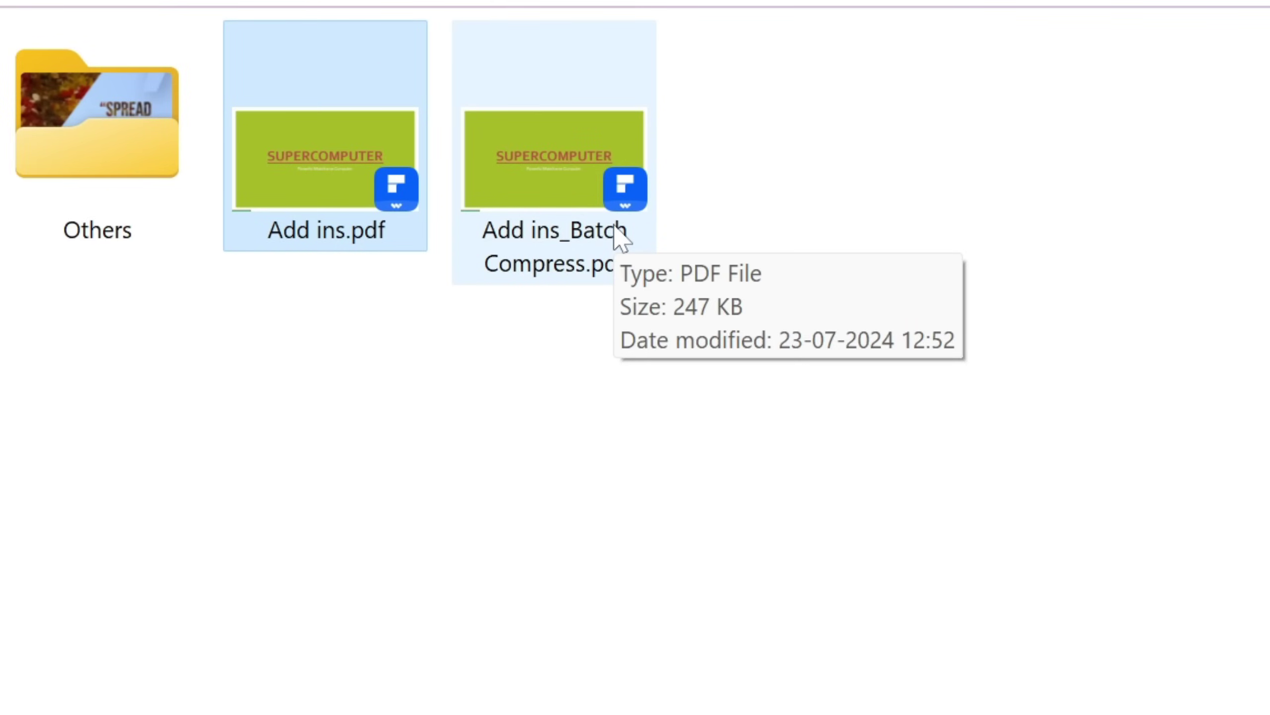
pyautogui.doubleClick(621, 238)
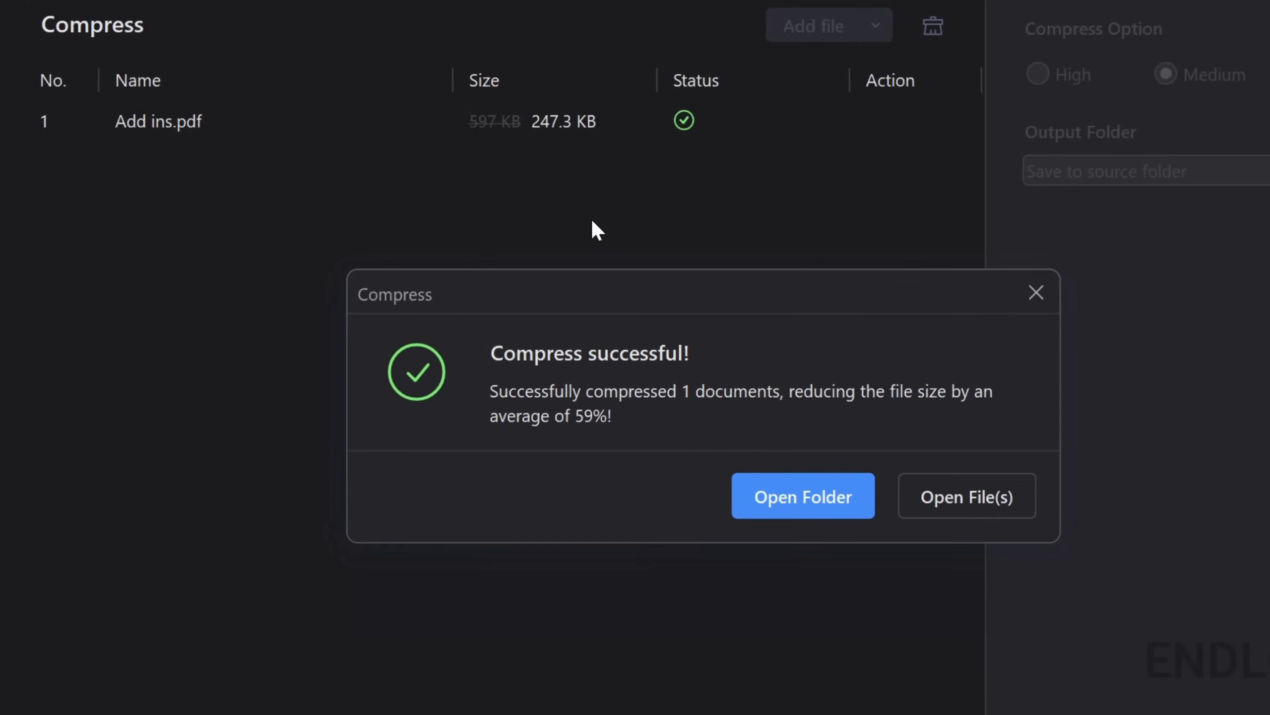
# Scroll through pages of the compressed copy and the original Add ins.pdf to compare them.
pyautogui.scroll(-10, 710, 291)
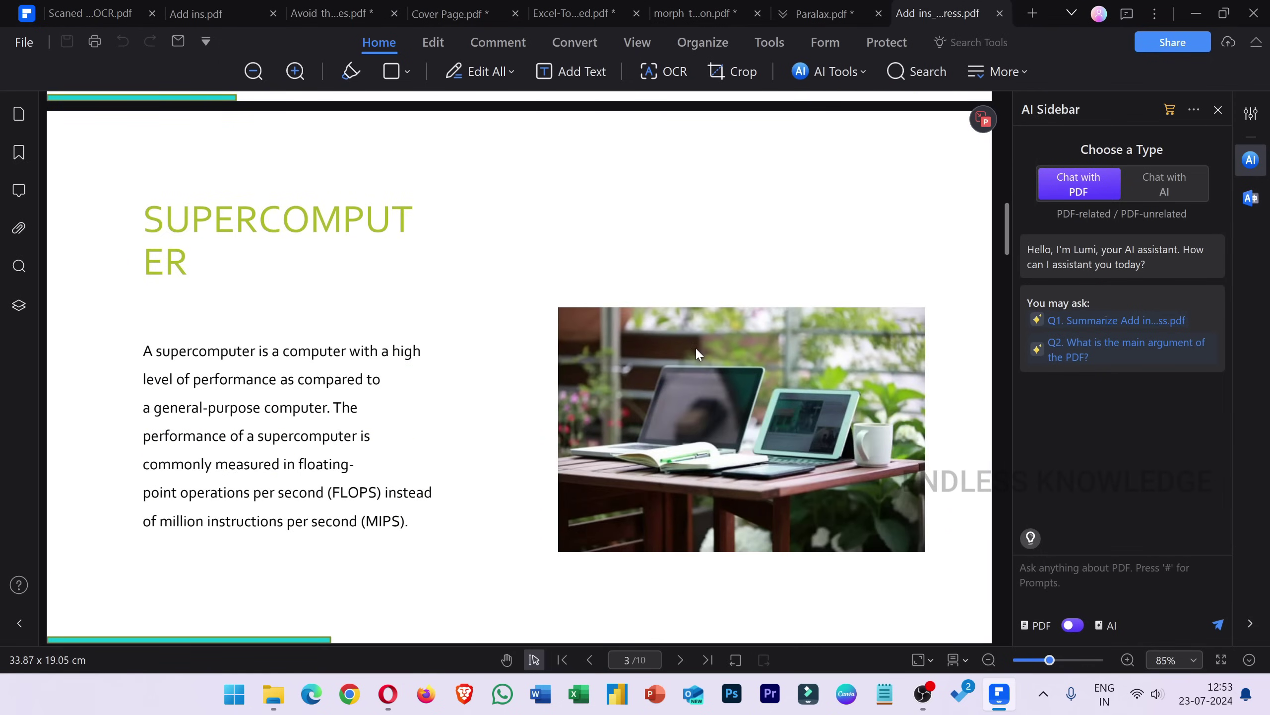
pyautogui.scroll(-8, 695, 353)
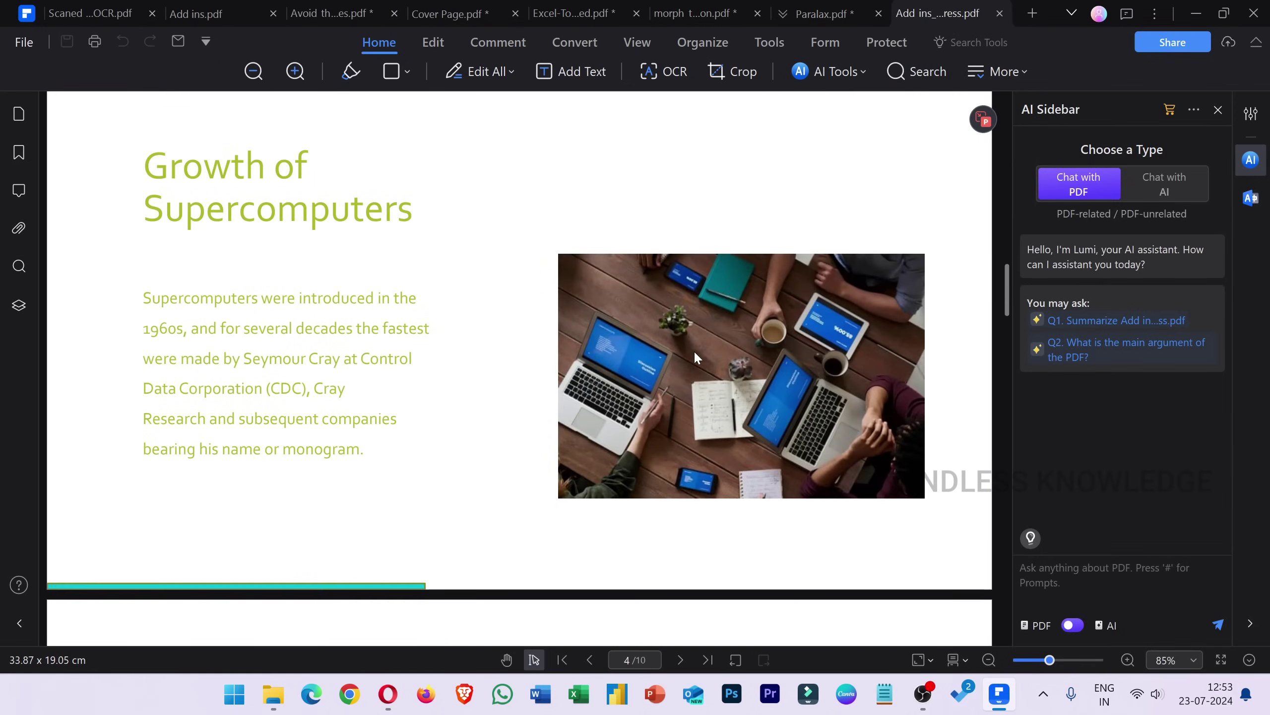
pyautogui.click(195, 12)
pyautogui.scroll(-12, 586, 289)
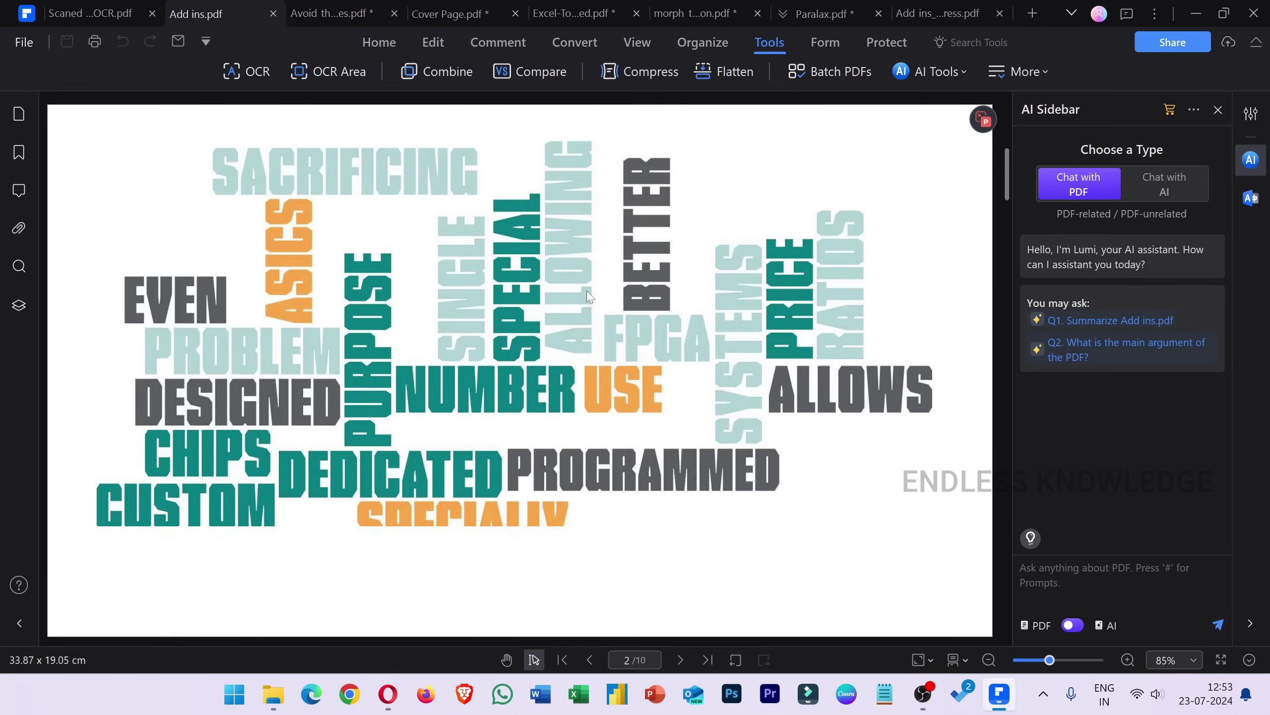
pyautogui.scroll(-8, 588, 294)
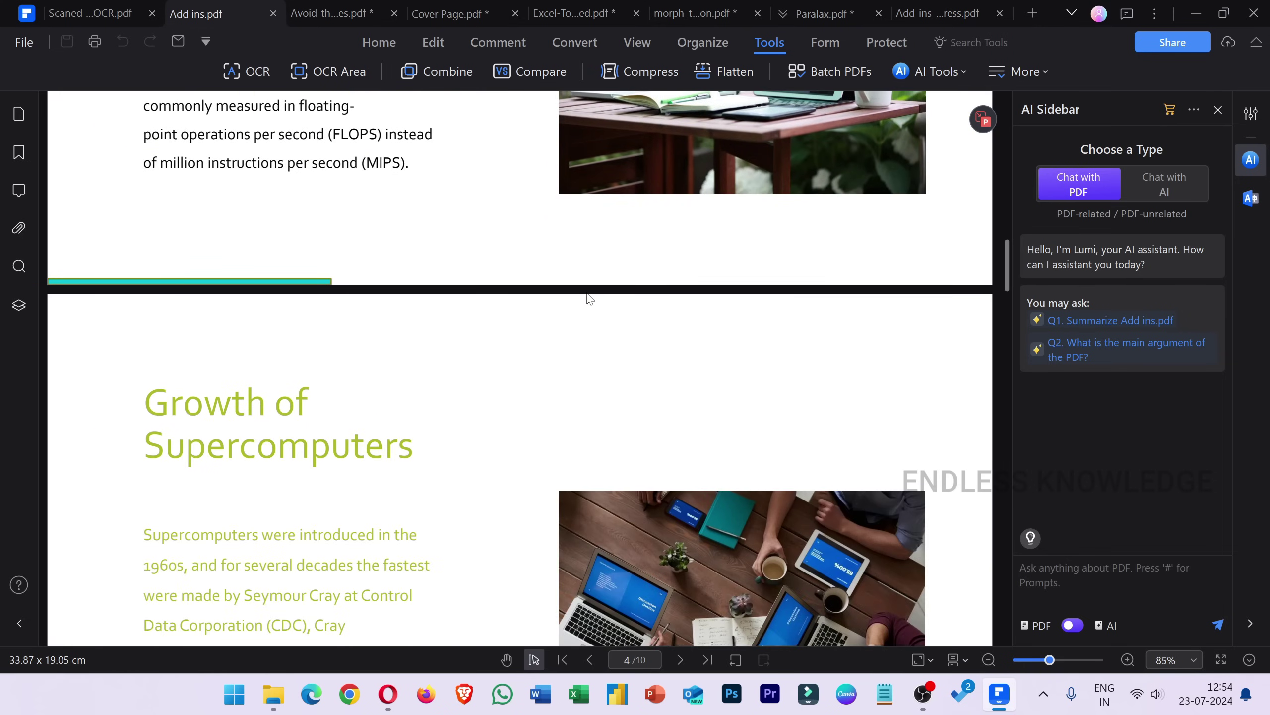
pyautogui.scroll(-6, 586, 293)
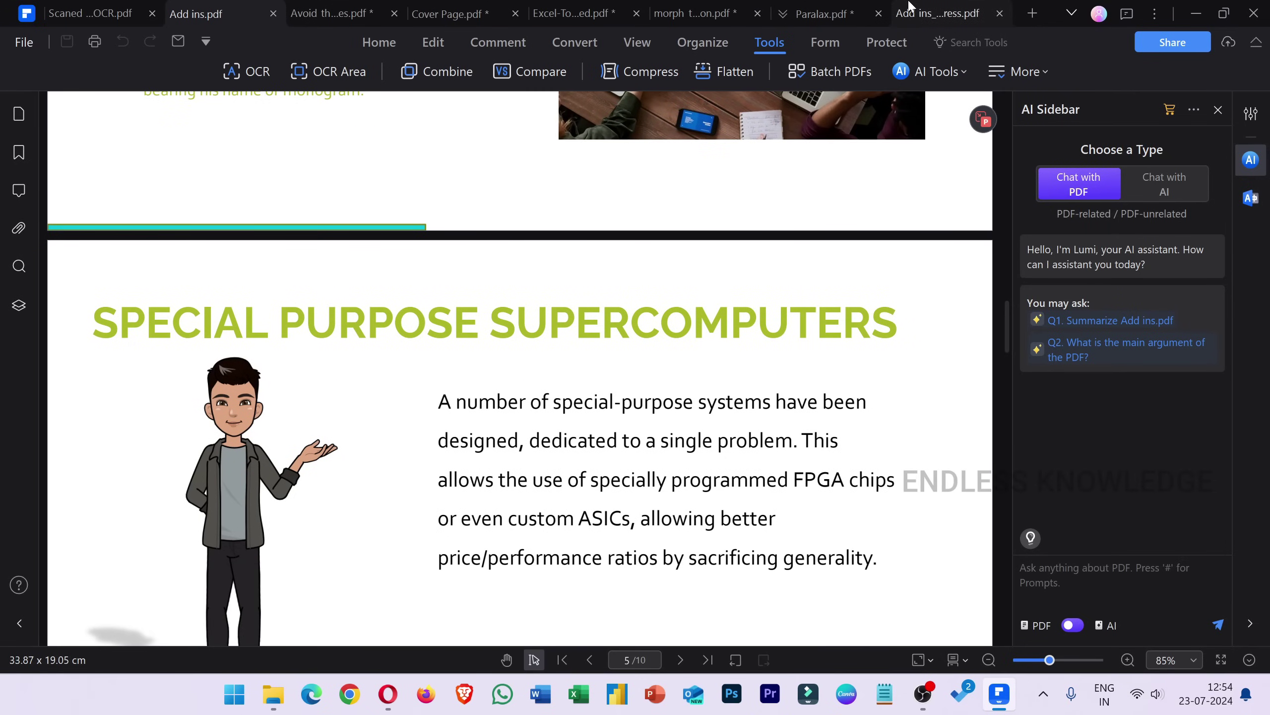
pyautogui.click(938, 14)
pyautogui.scroll(12, 521, 351)
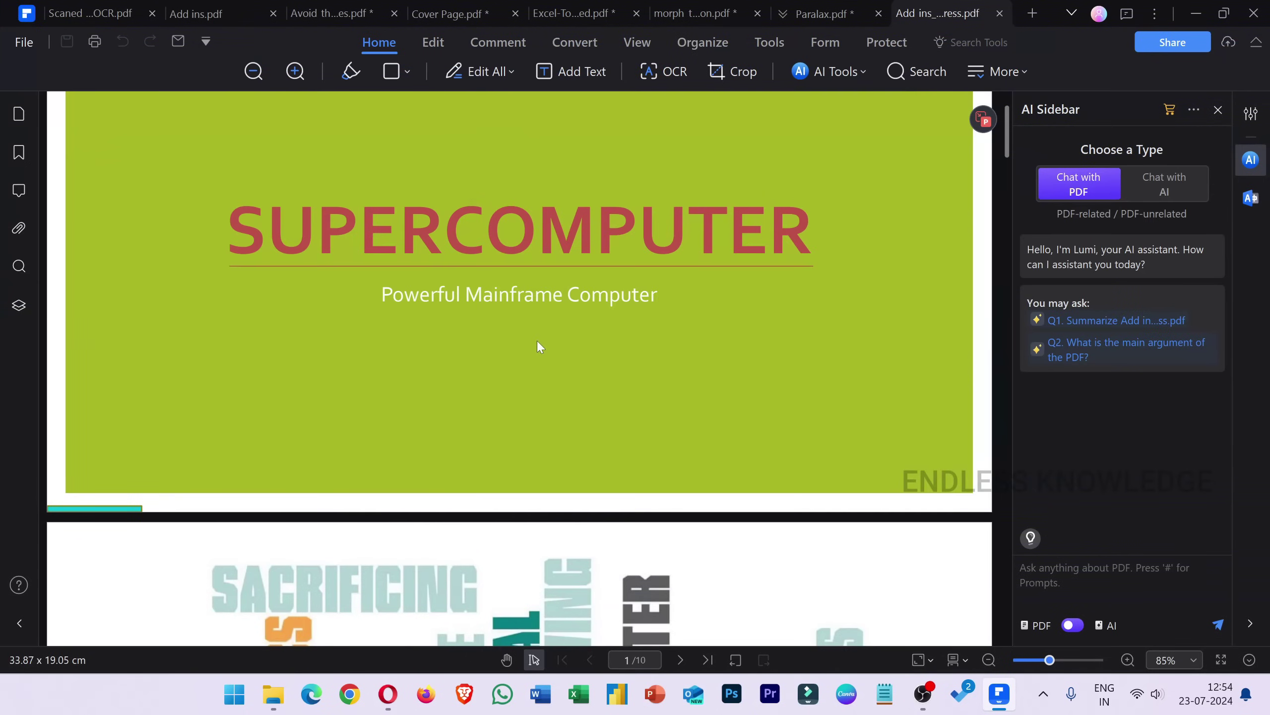
pyautogui.scroll(2, 537, 341)
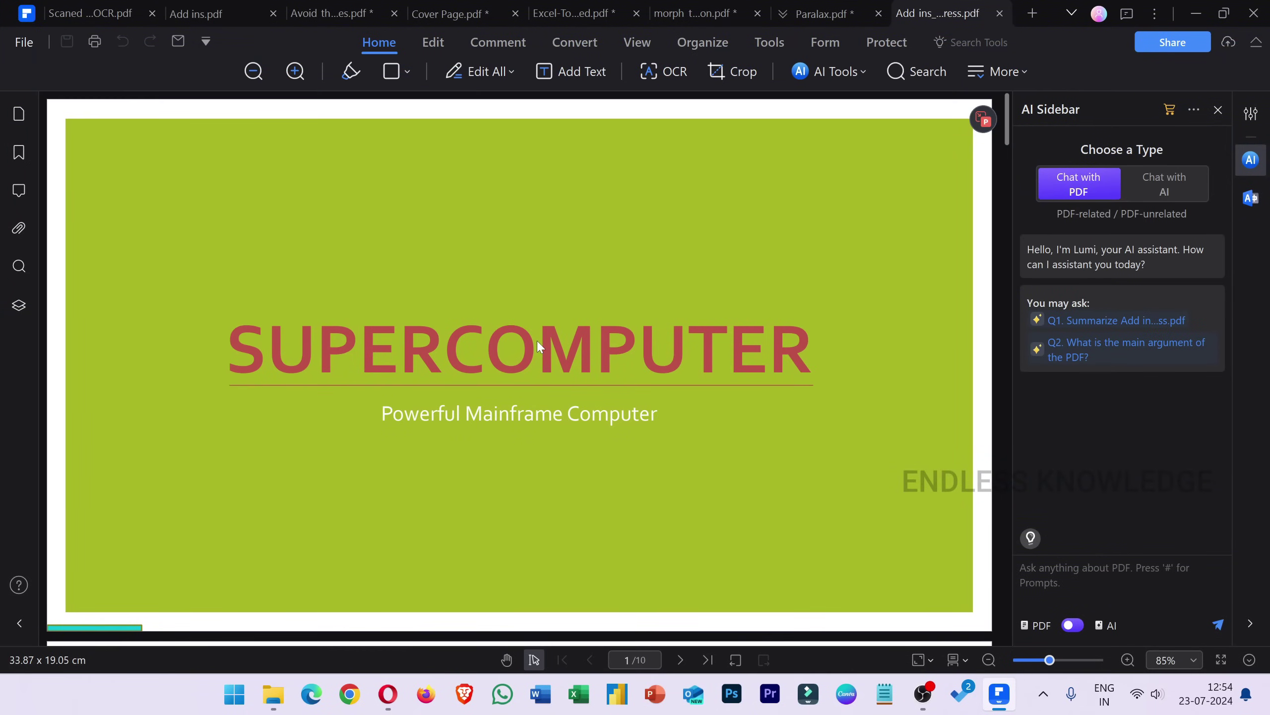
pyautogui.scroll(-5, 677, 332)
pyautogui.scroll(-2, 678, 332)
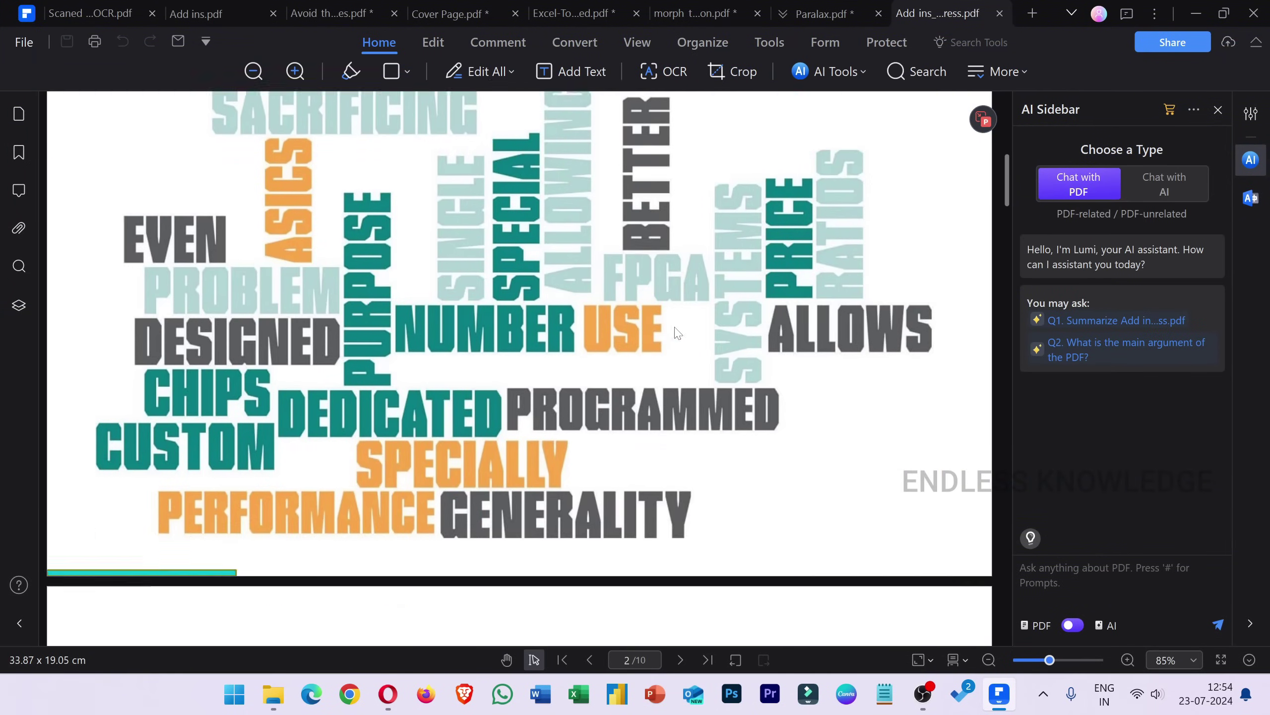
pyautogui.scroll(6, 678, 332)
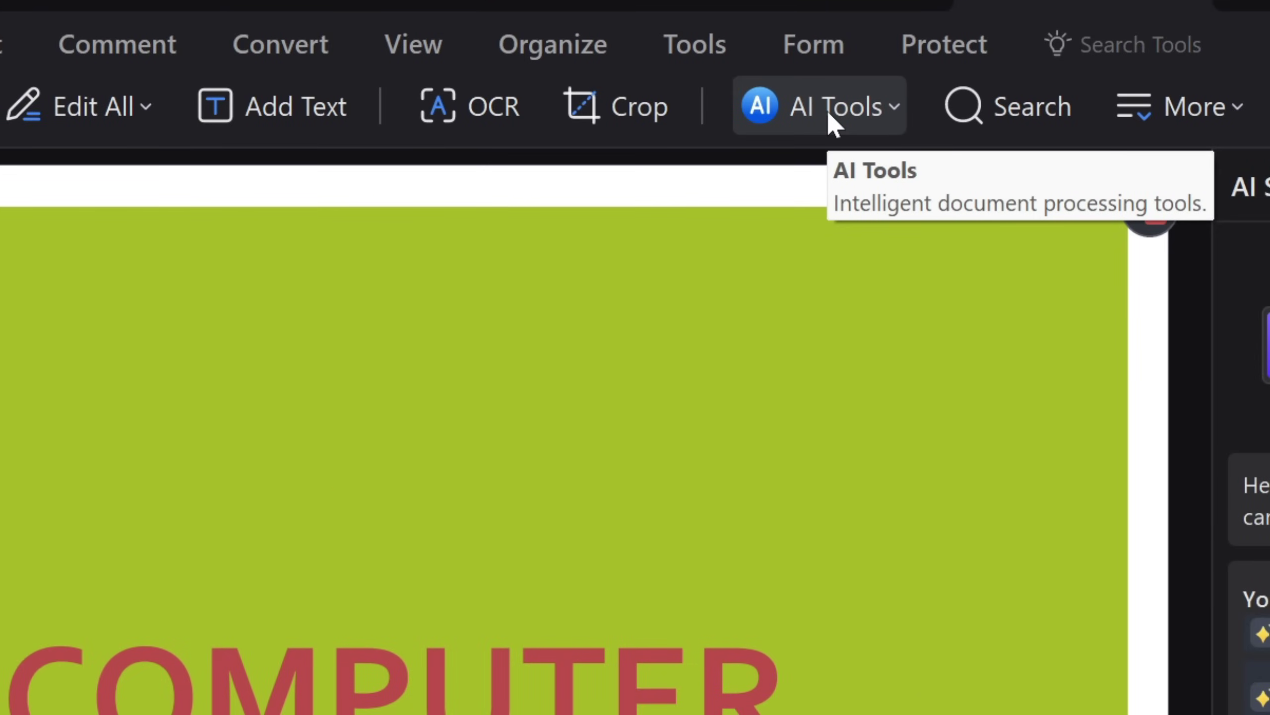
# Have the AI Sidebar summarize the PDF and scroll through its summary, Key Points and You may ask sections.
pyautogui.click(831, 124)
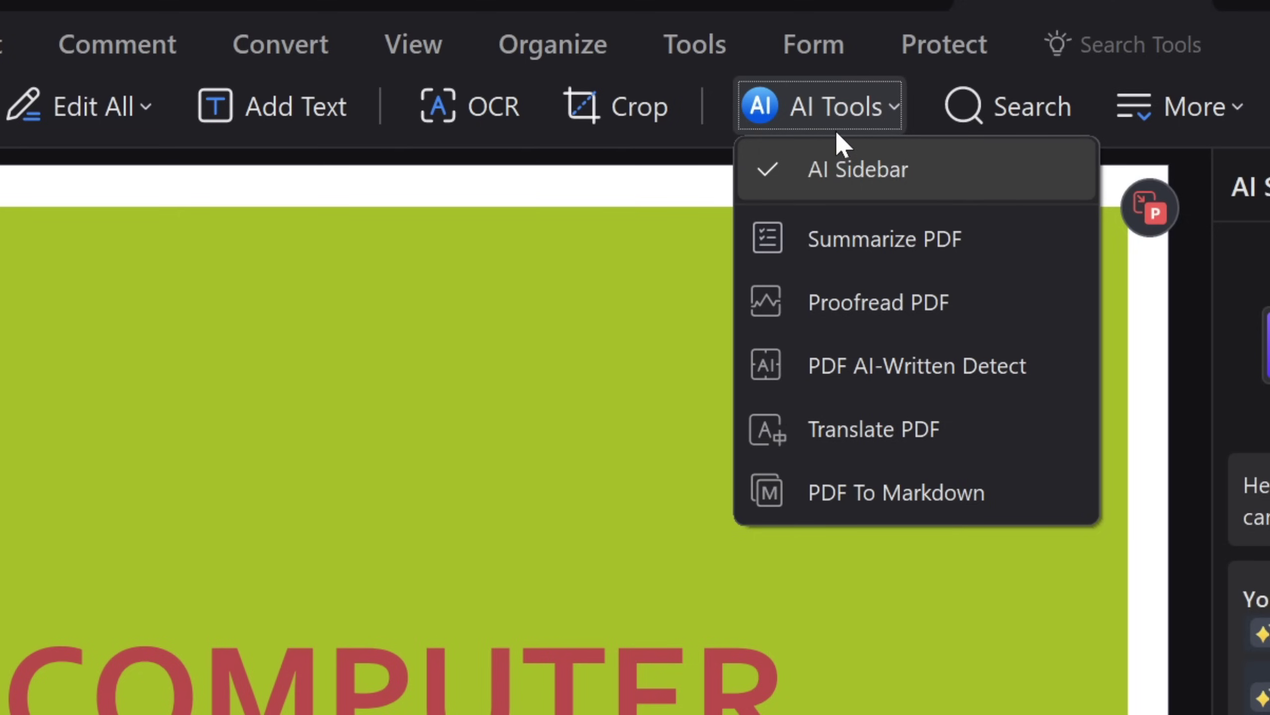
pyautogui.click(872, 234)
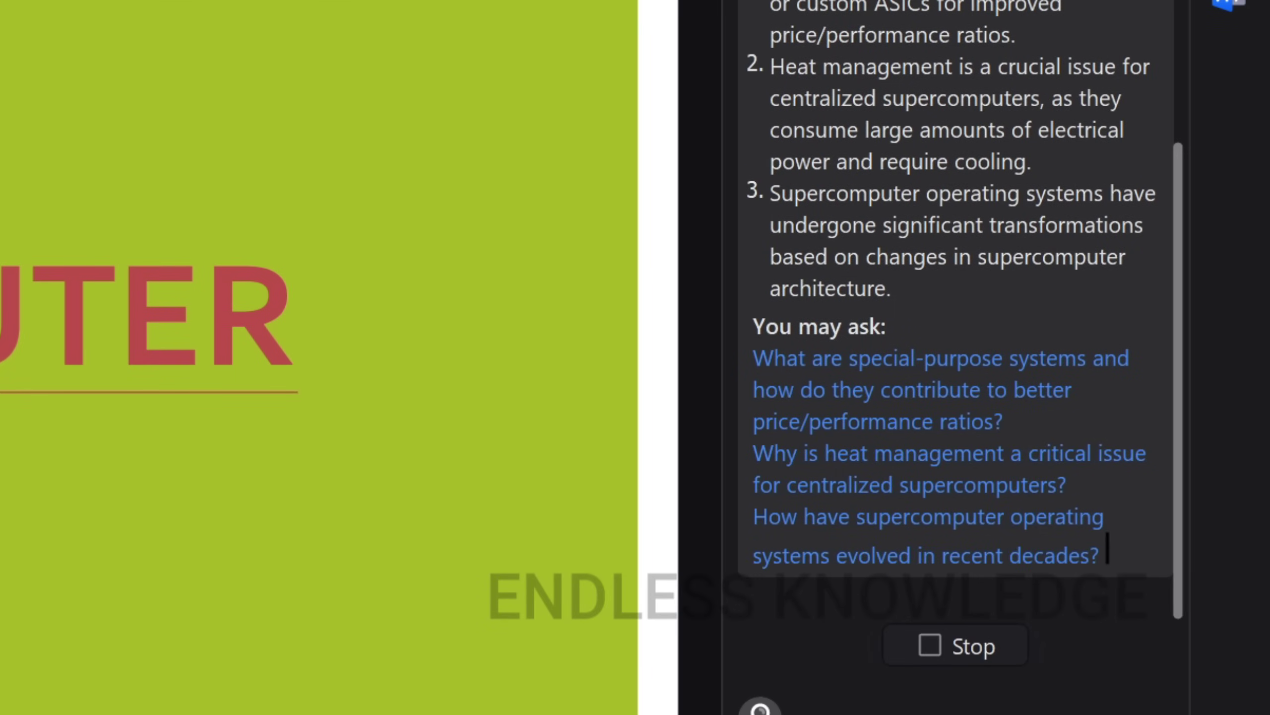
pyautogui.scroll(-1, 902, 141)
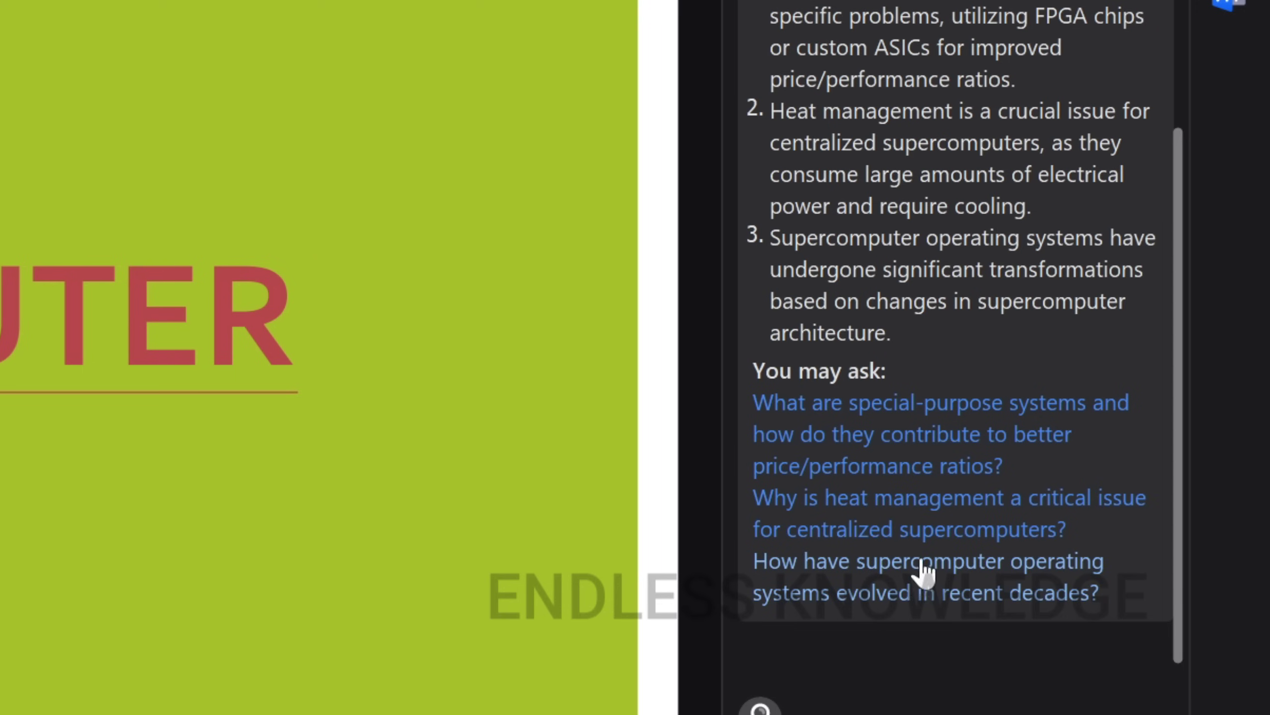
pyautogui.scroll(5, 955, 331)
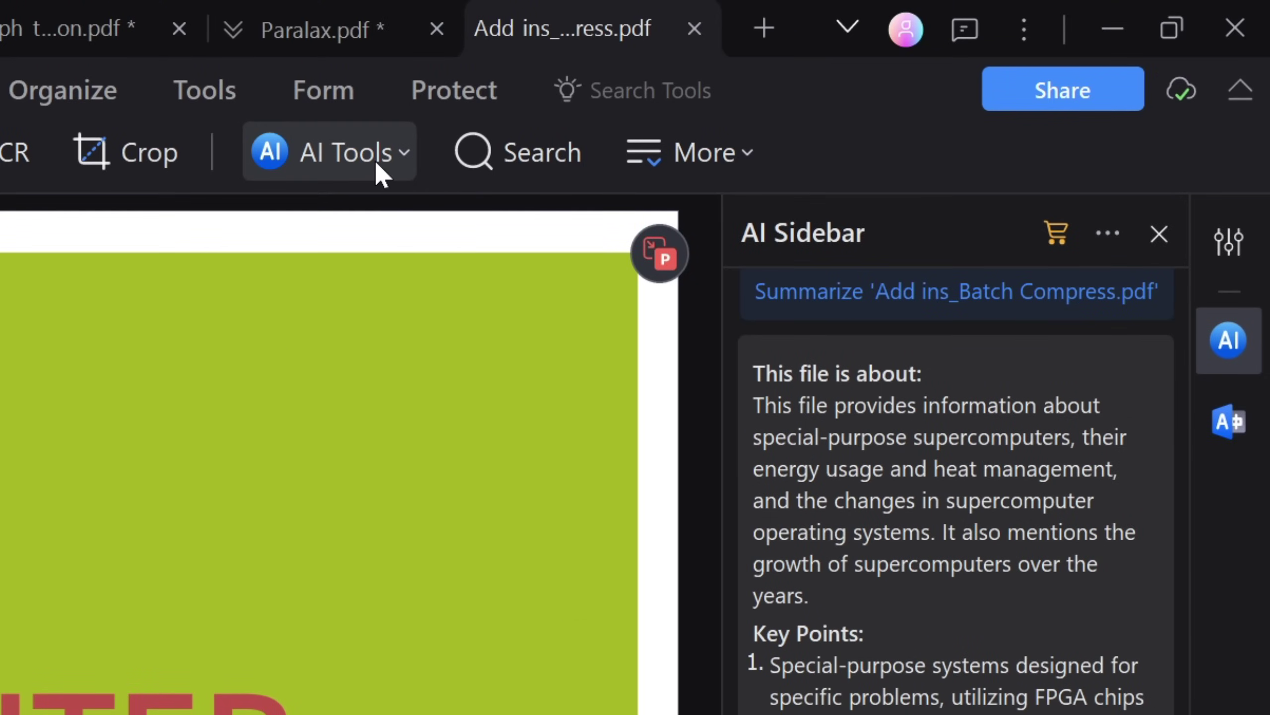
pyautogui.scroll(3, 903, 381)
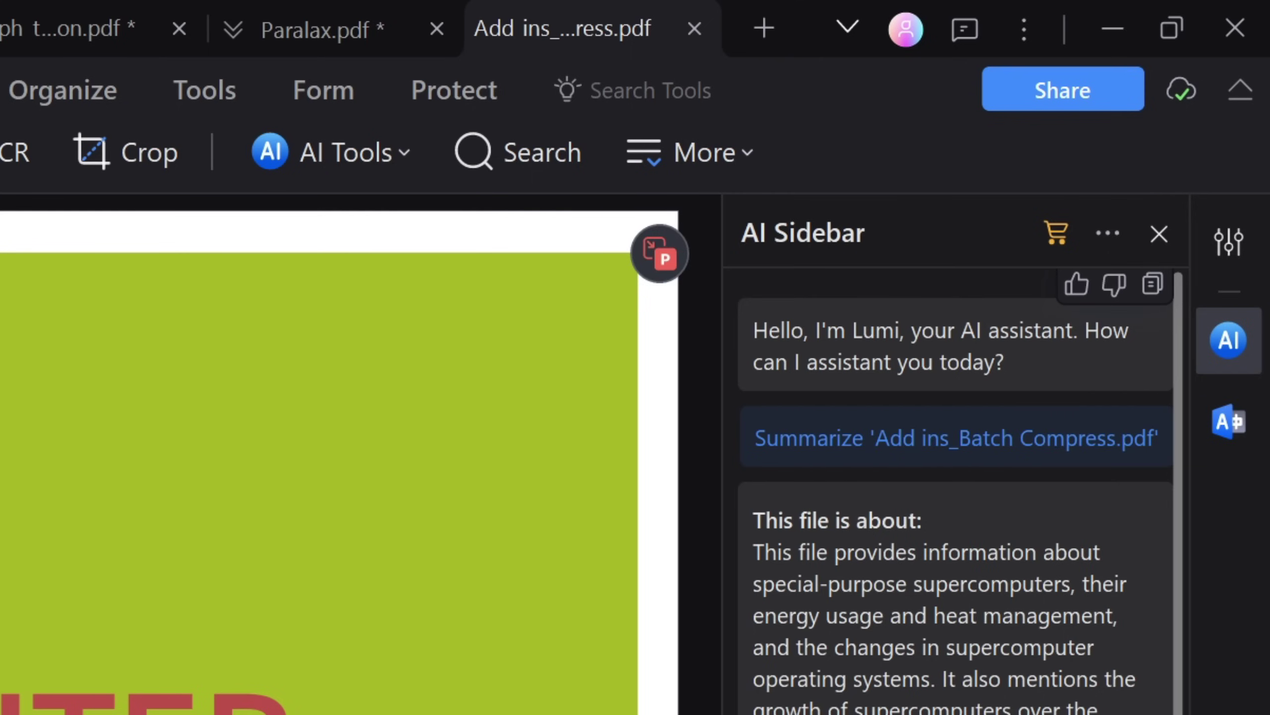
pyautogui.scroll(-5, 958, 533)
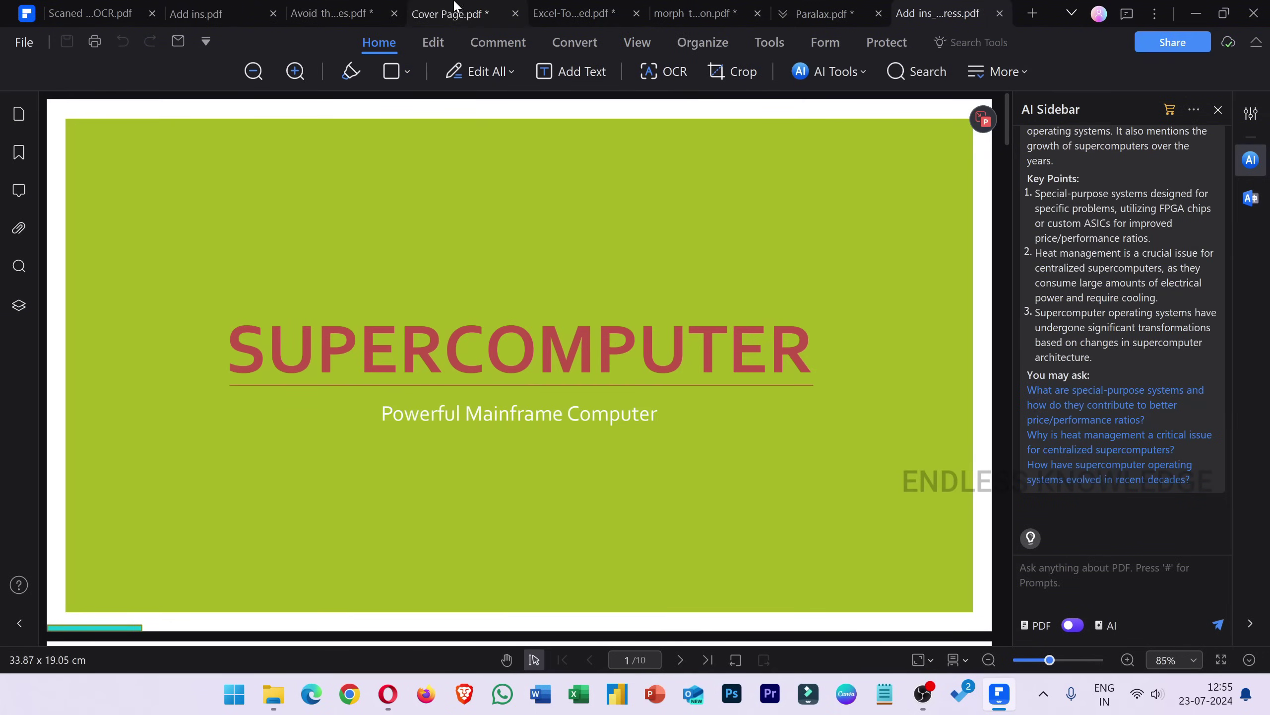
# Save the unsaved changes in the Avoid the mistakes PDF with Ctrl+S.
pyautogui.click(339, 8)
pyautogui.scroll(-10, 783, 376)
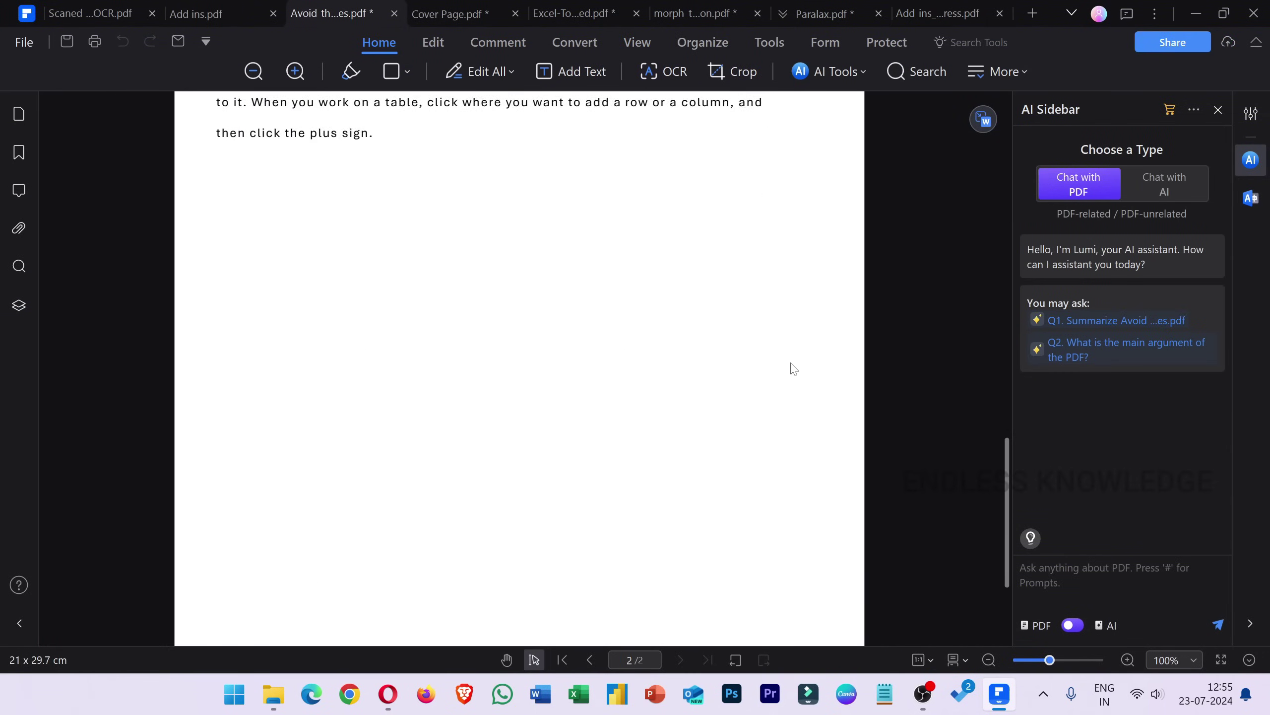
pyautogui.hotkey('ctrl', 's')
# Place a digital signature field on page 2 and choose a different stored ID to sign as.
pyautogui.click(886, 43)
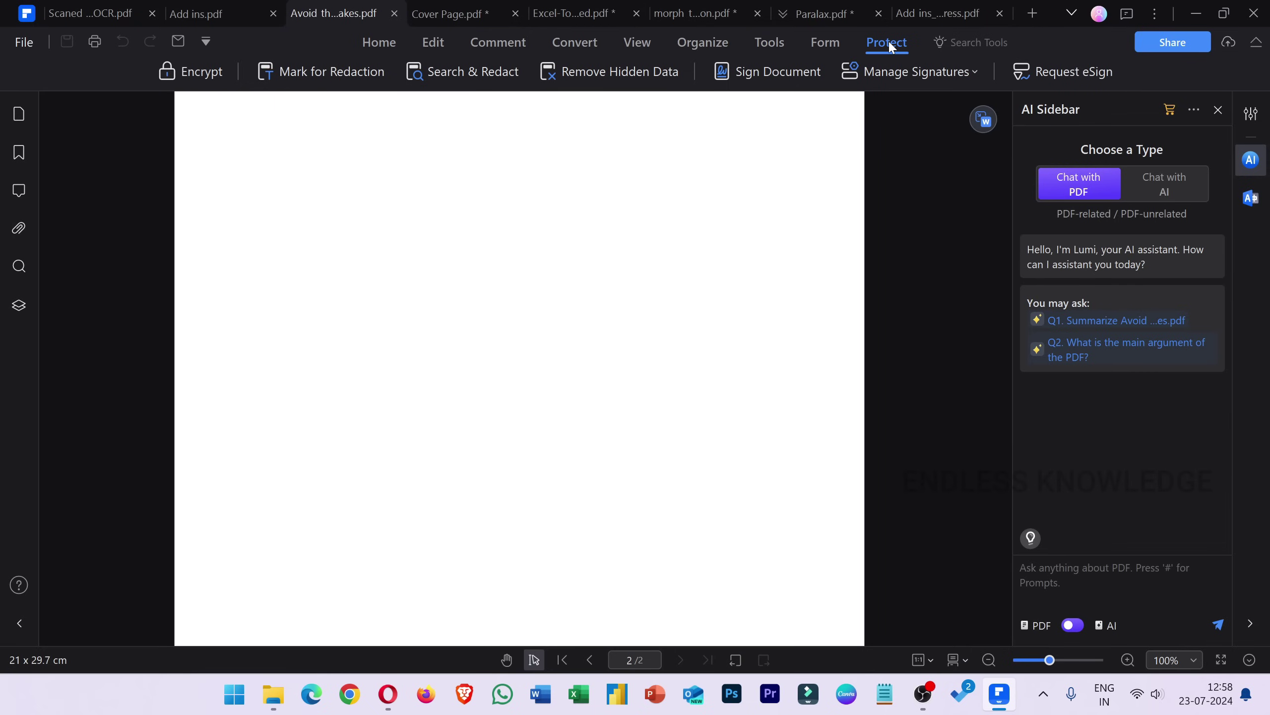
pyautogui.click(800, 74)
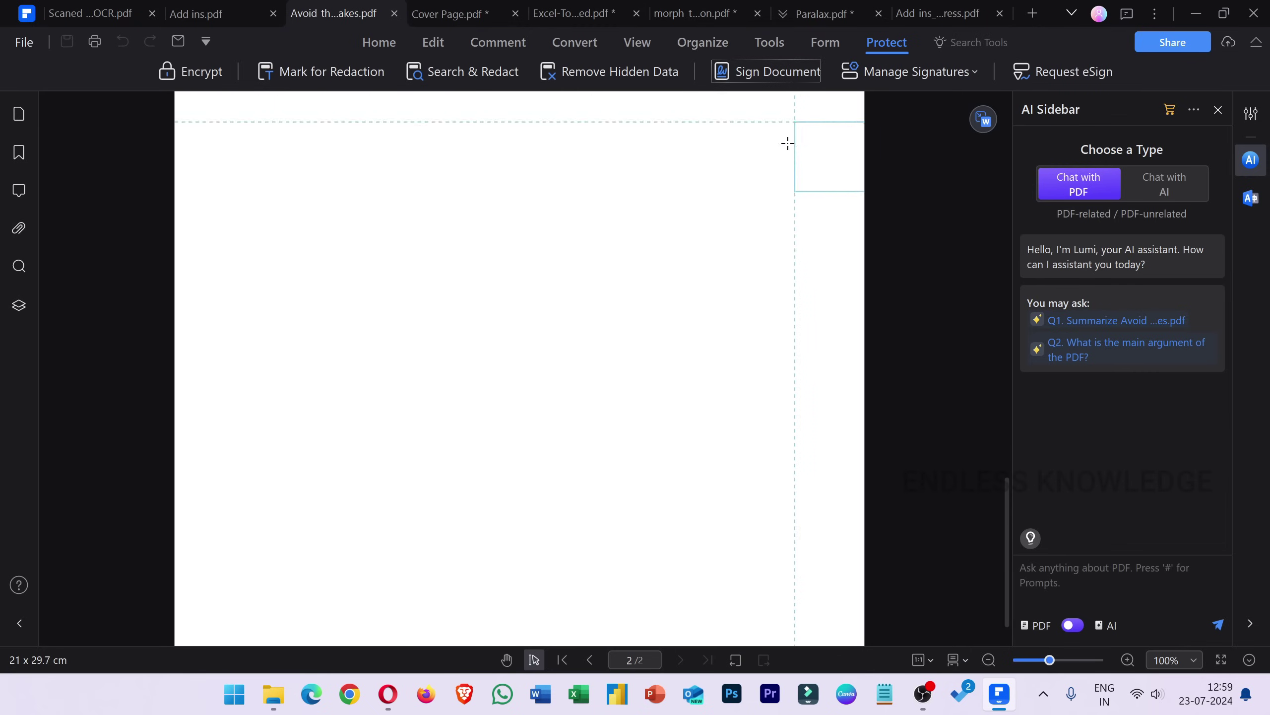
pyautogui.click(605, 348)
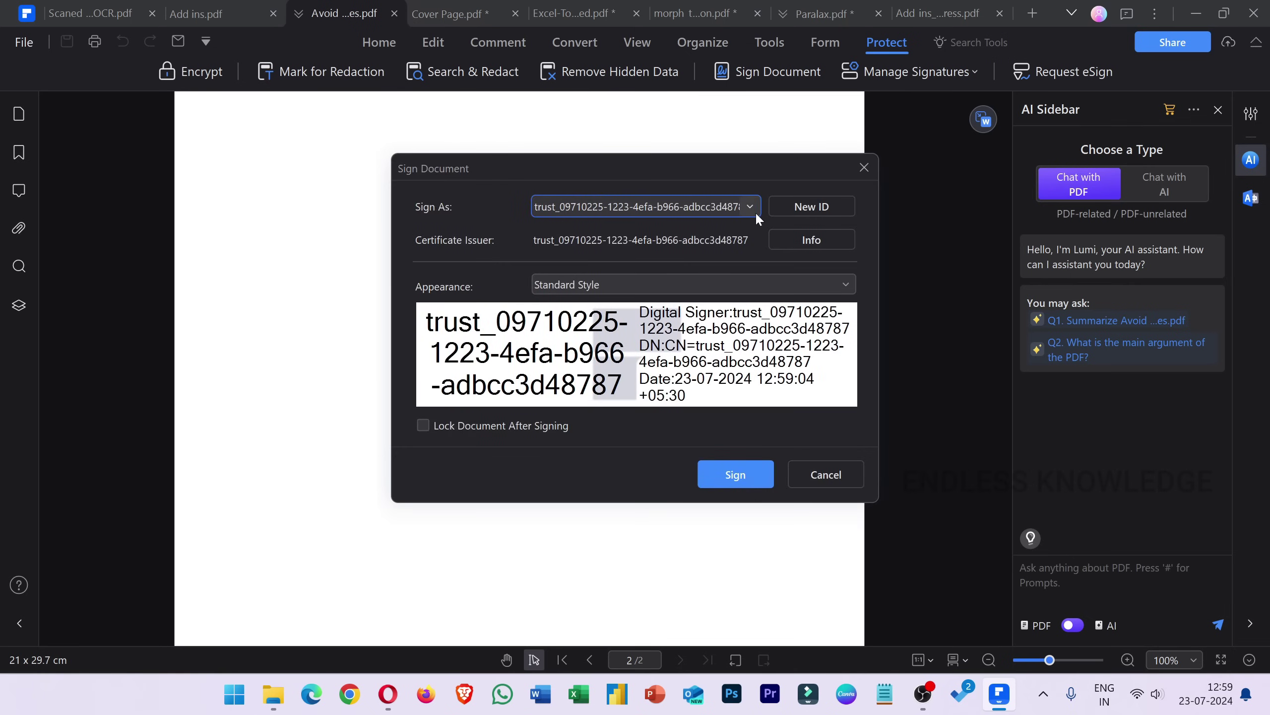
pyautogui.click(751, 207)
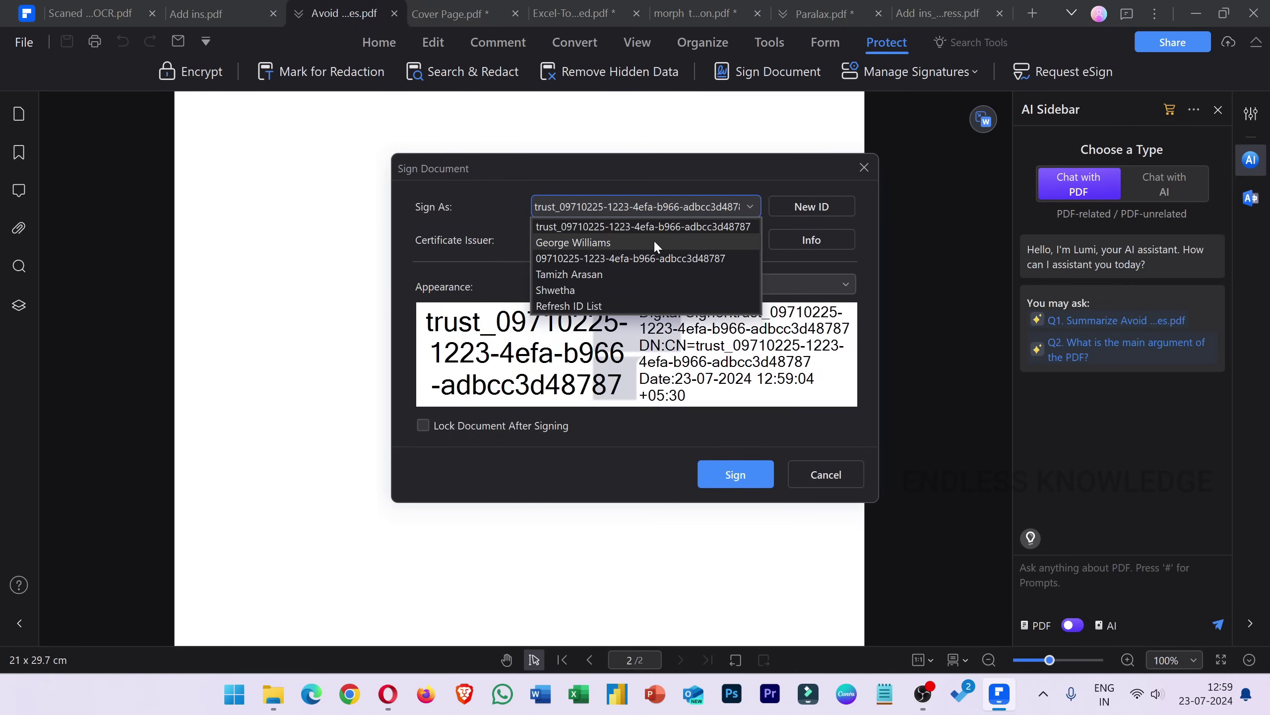
pyautogui.click(654, 243)
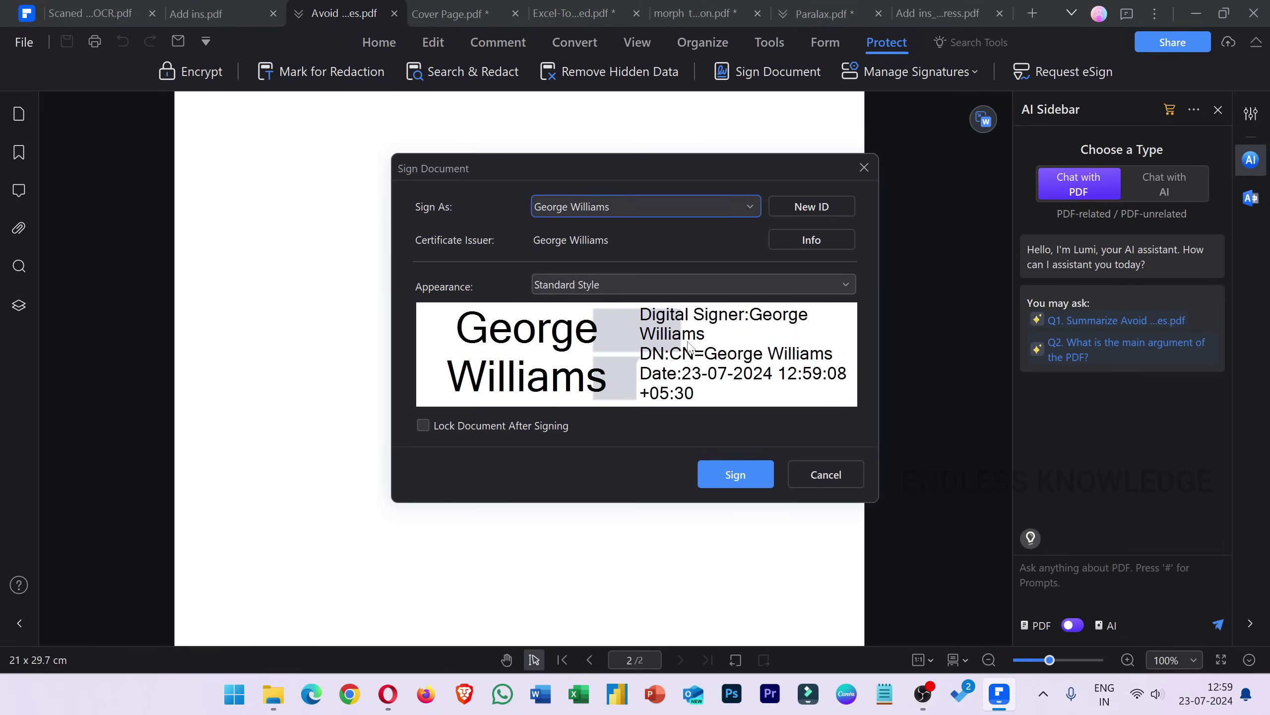
pyautogui.click(899, 74)
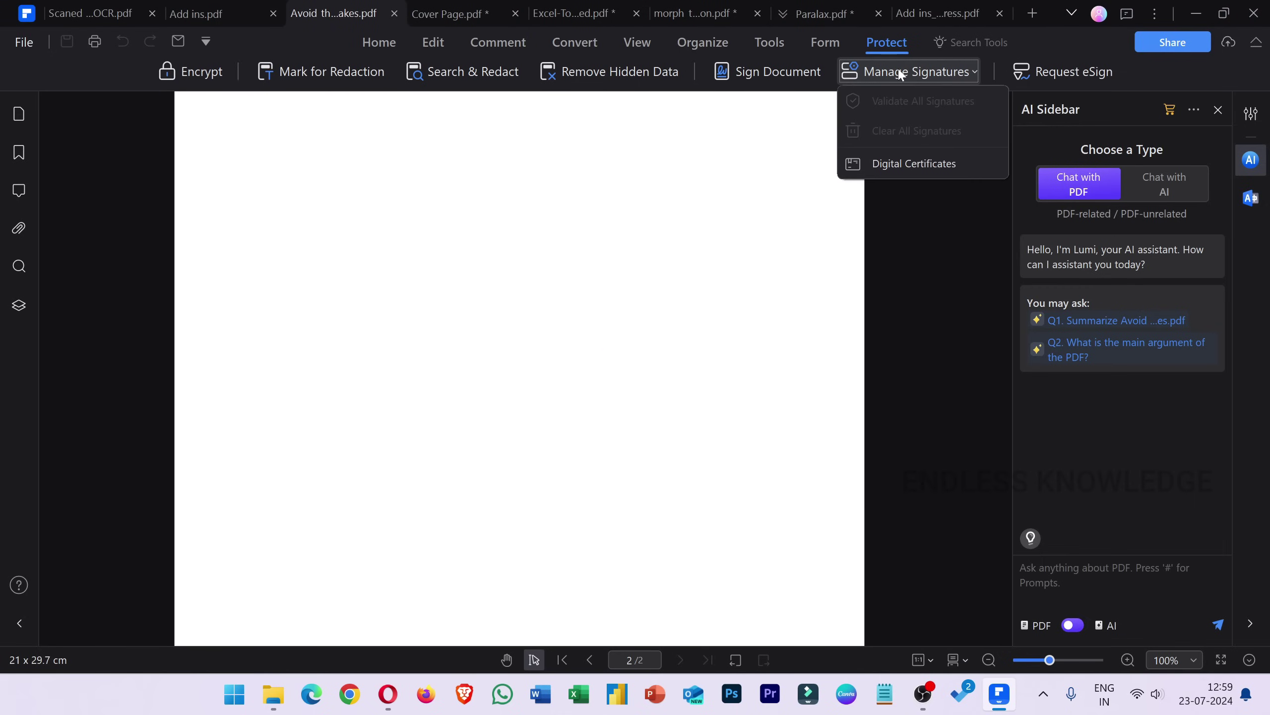
pyautogui.click(891, 163)
pyautogui.click(834, 169)
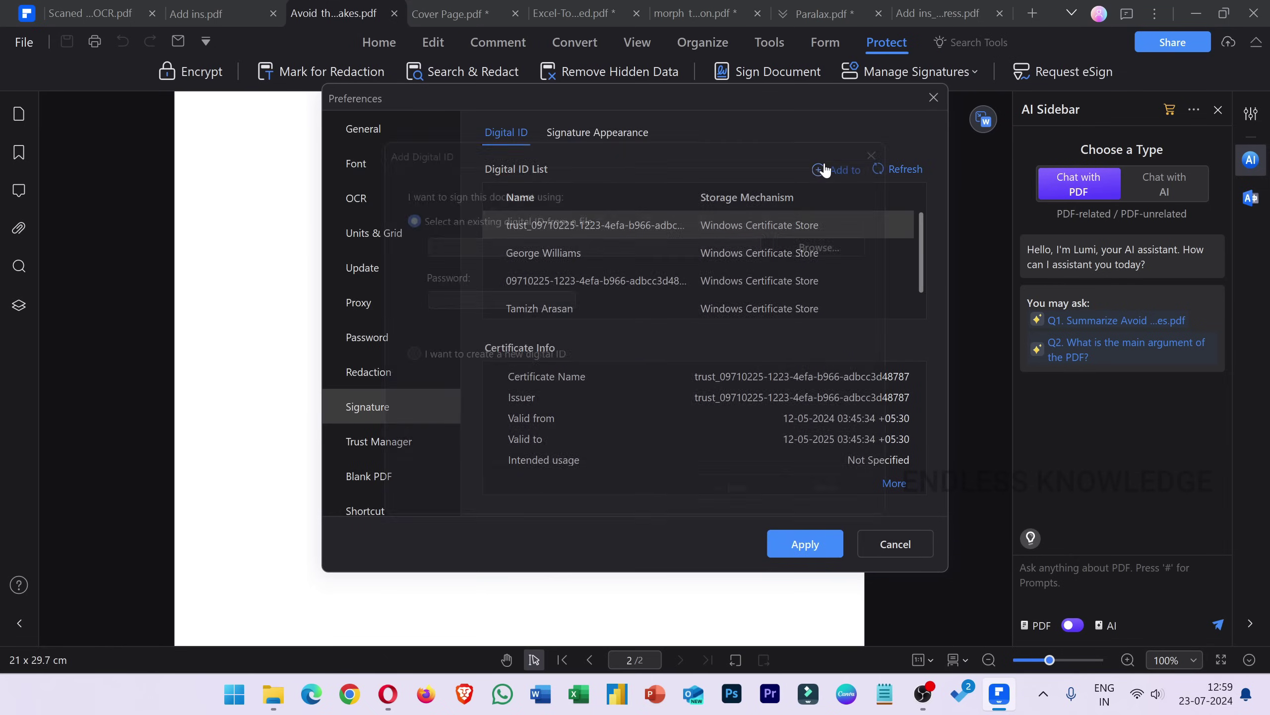
pyautogui.click(484, 356)
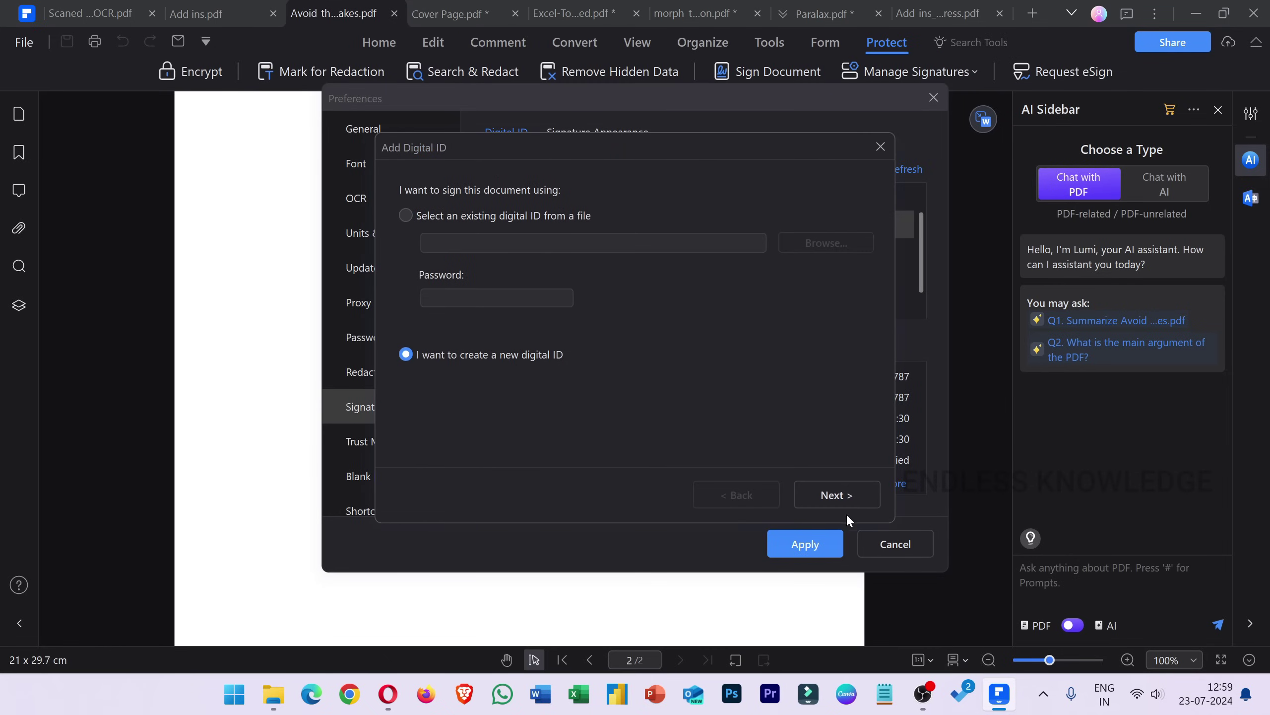
pyautogui.click(845, 495)
pyautogui.click(843, 497)
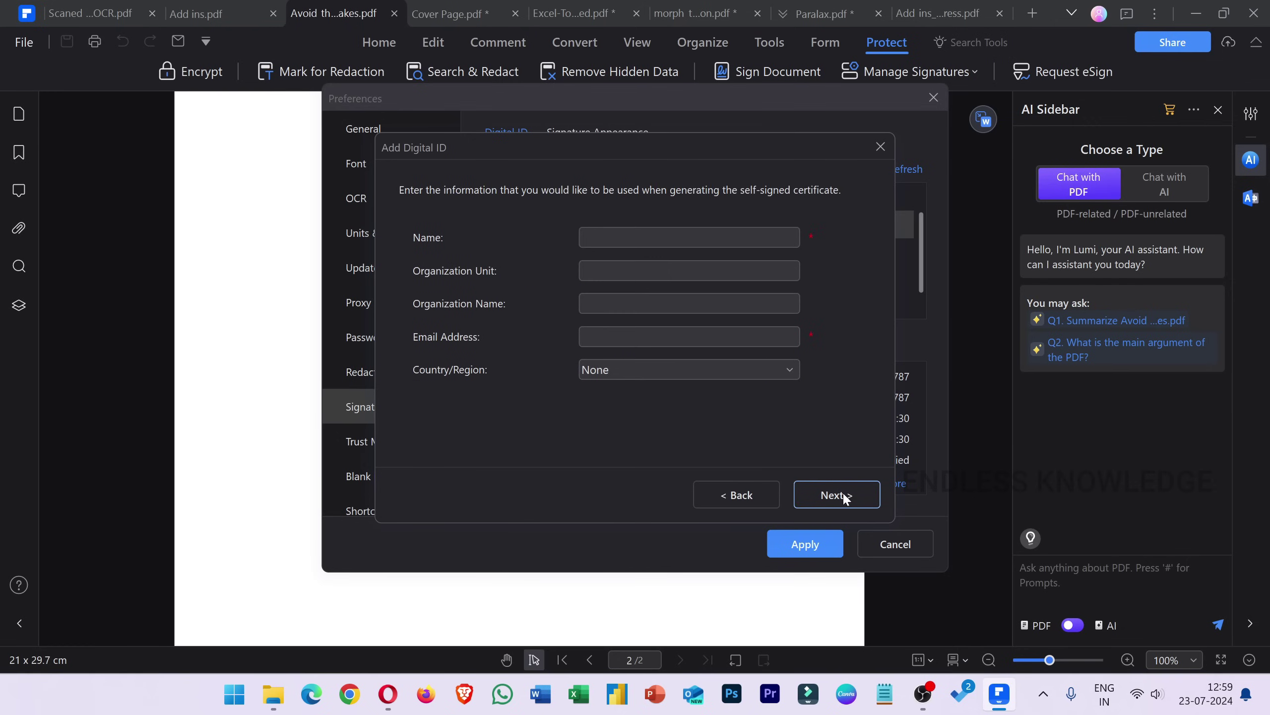
pyautogui.click(731, 336)
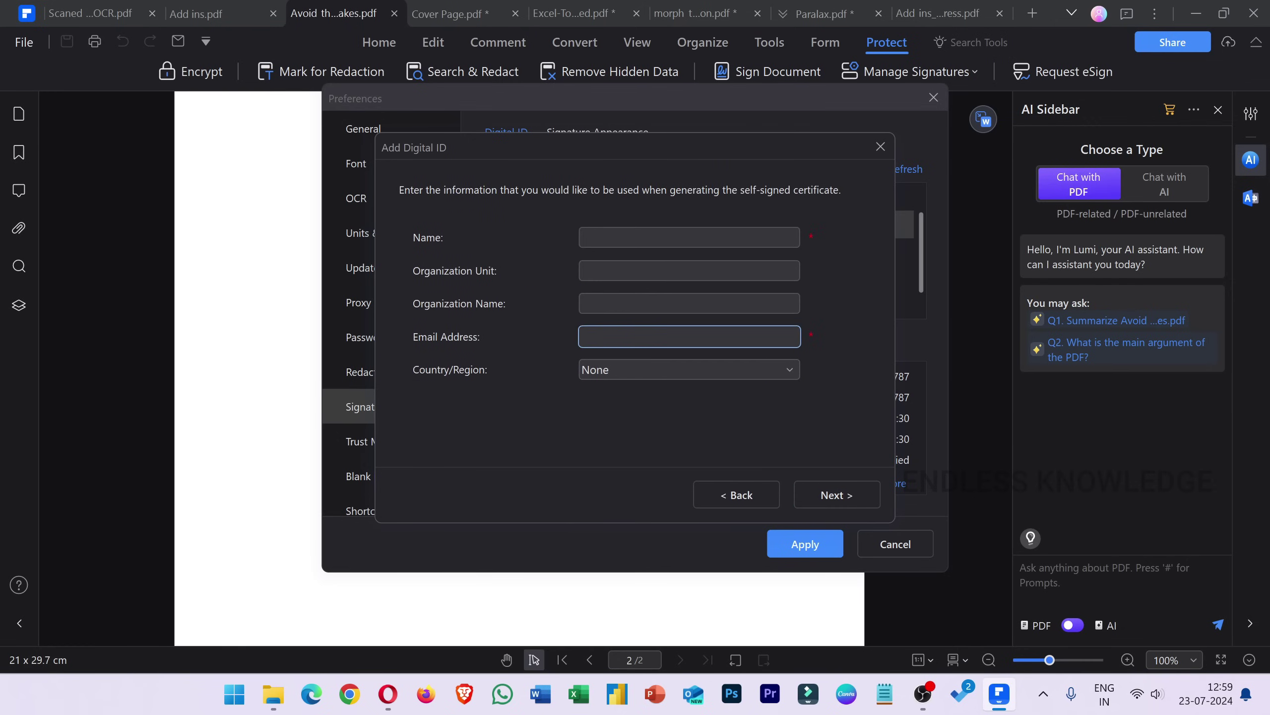
pyautogui.click(843, 205)
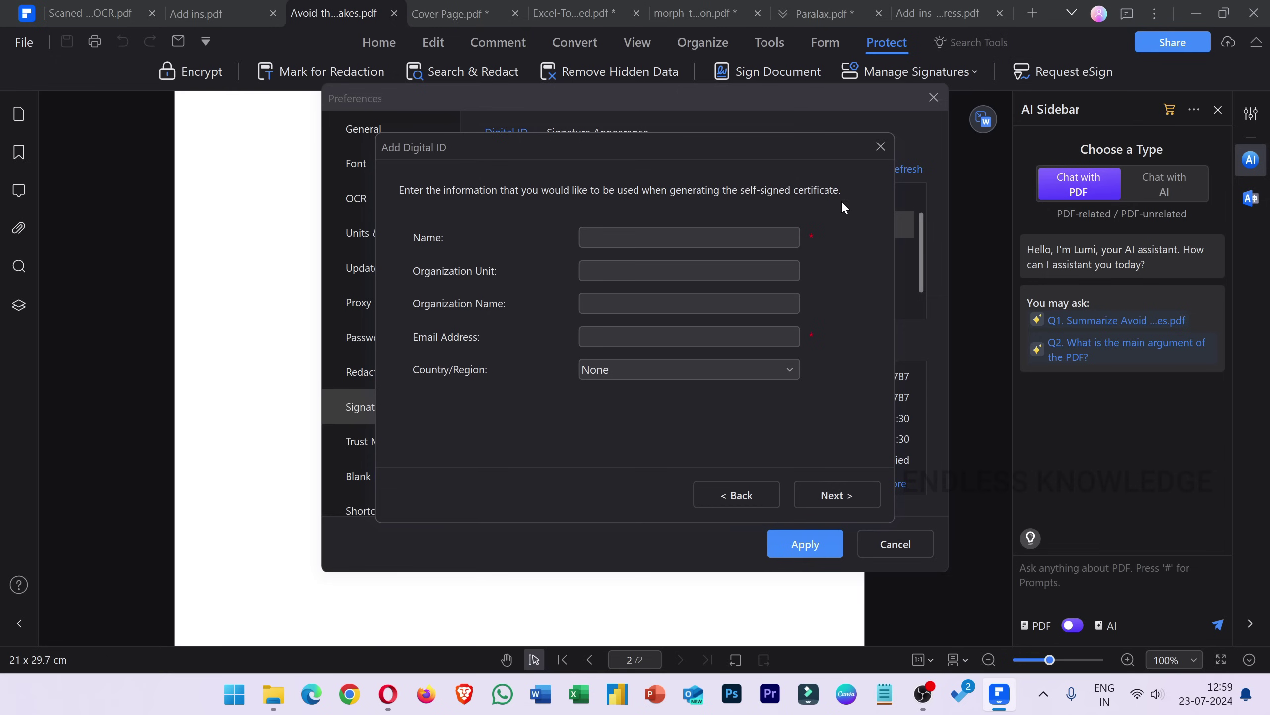
pyautogui.click(876, 151)
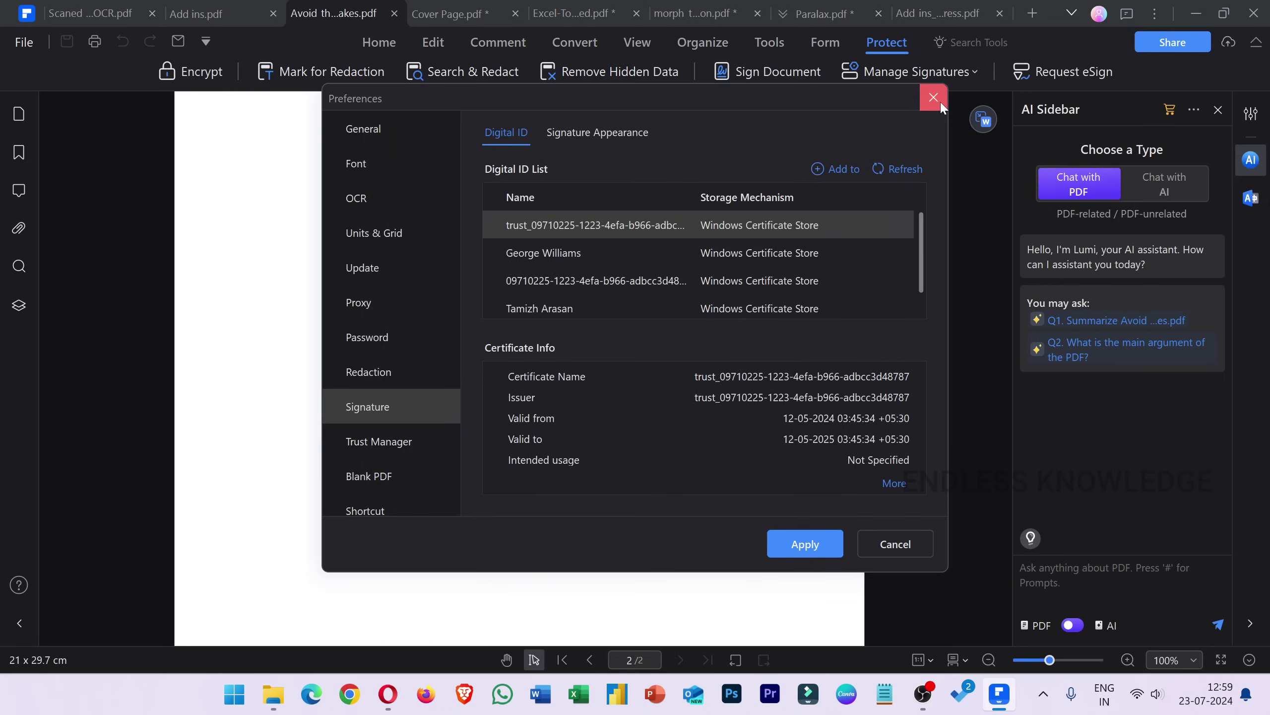
pyautogui.click(934, 97)
pyautogui.scroll(5, 663, 311)
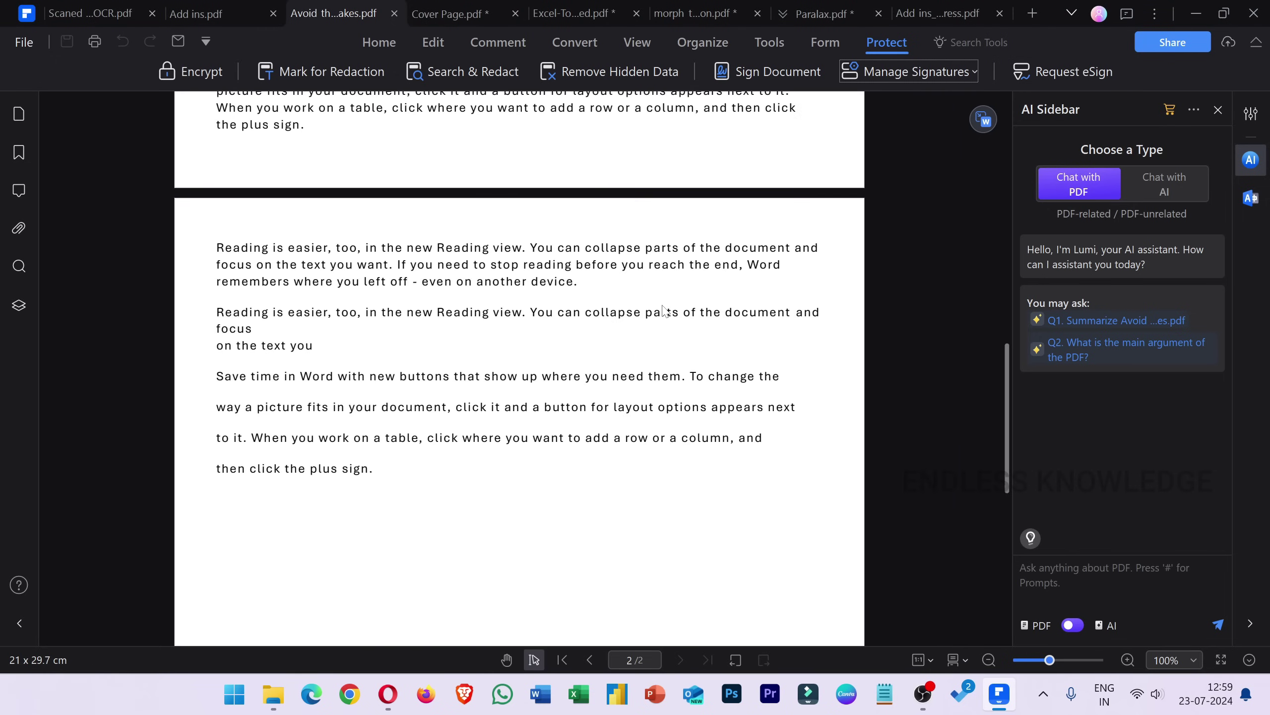
pyautogui.scroll(5, 664, 311)
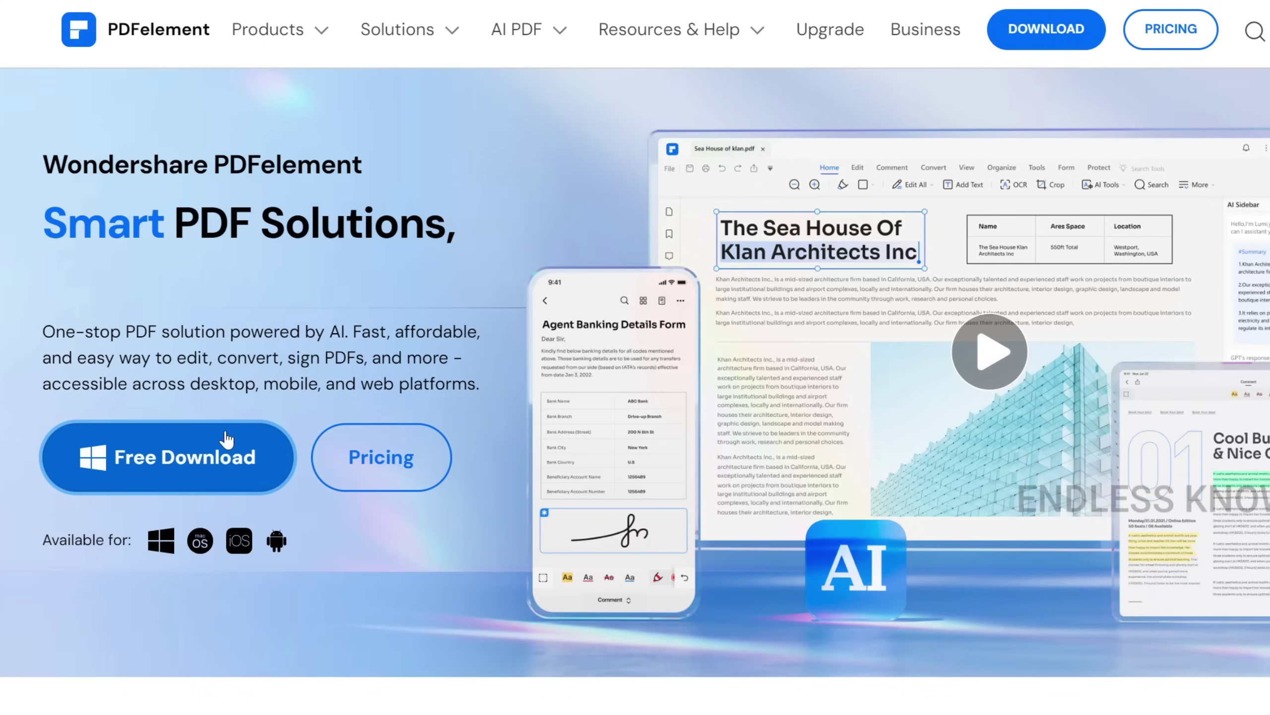
# Download the PDFelement Pro setup .exe, run it, and begin installation.
pyautogui.click(220, 457)
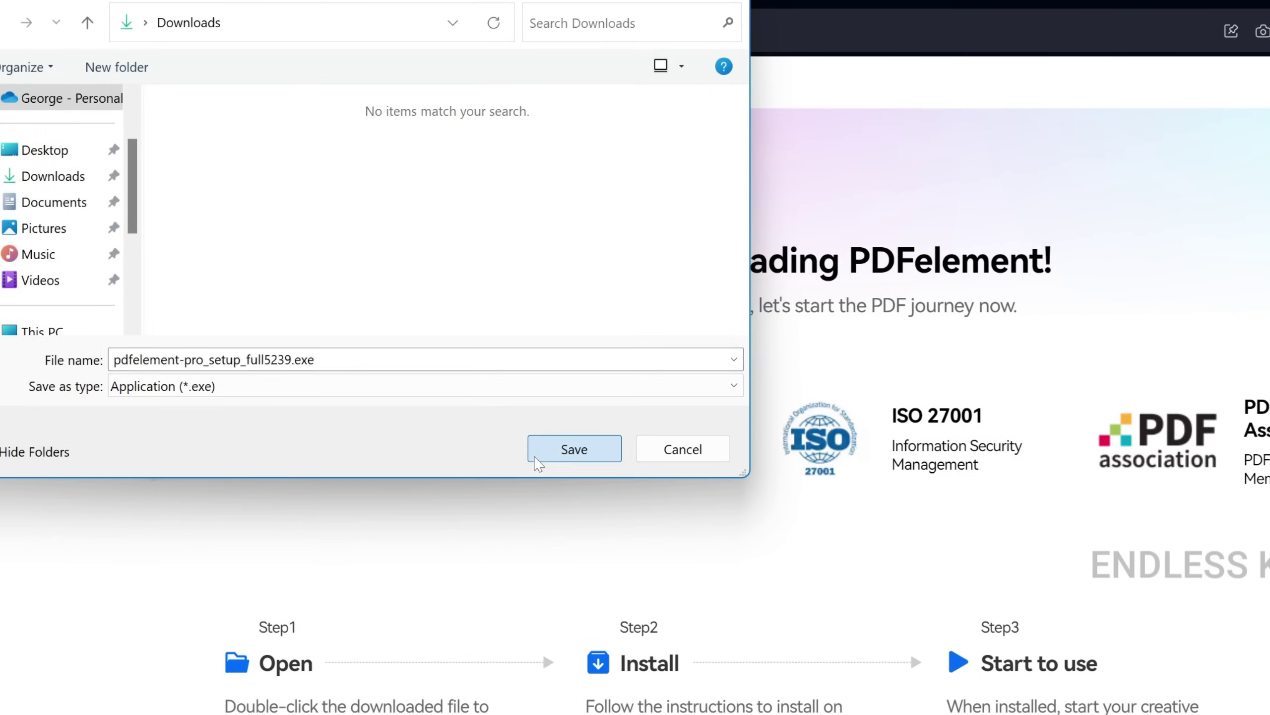
pyautogui.click(574, 449)
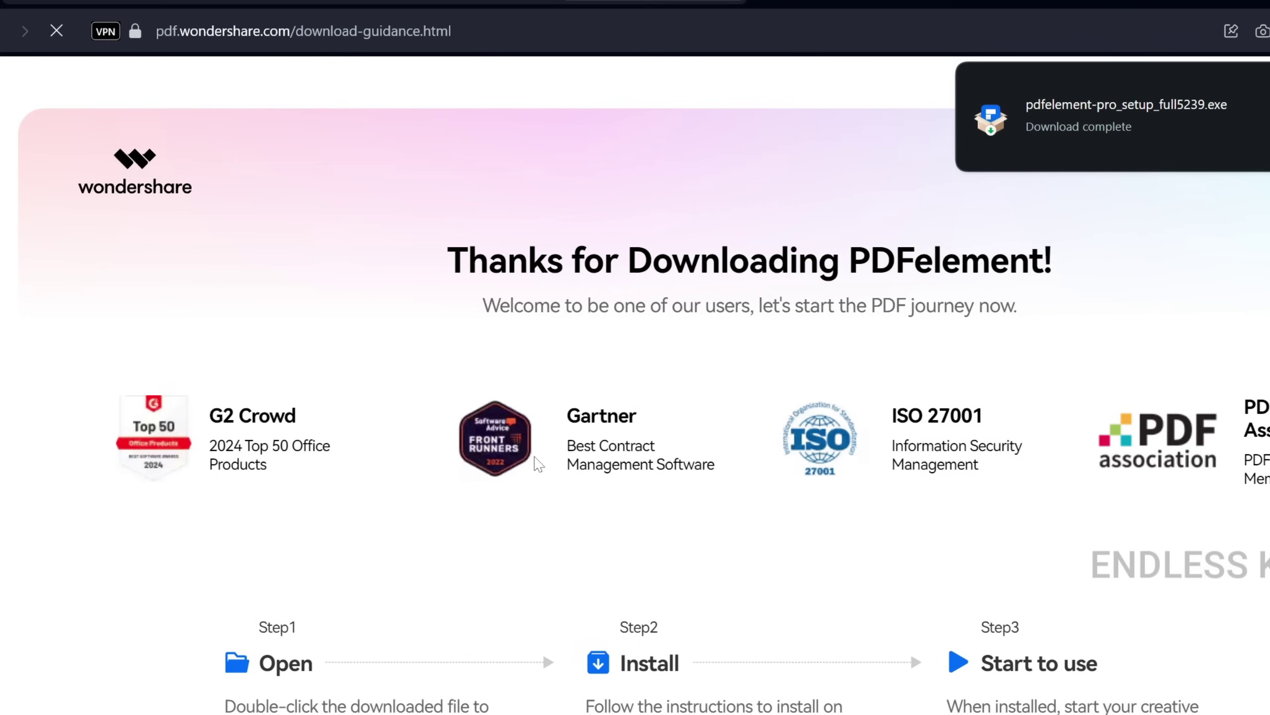
pyautogui.click(1012, 146)
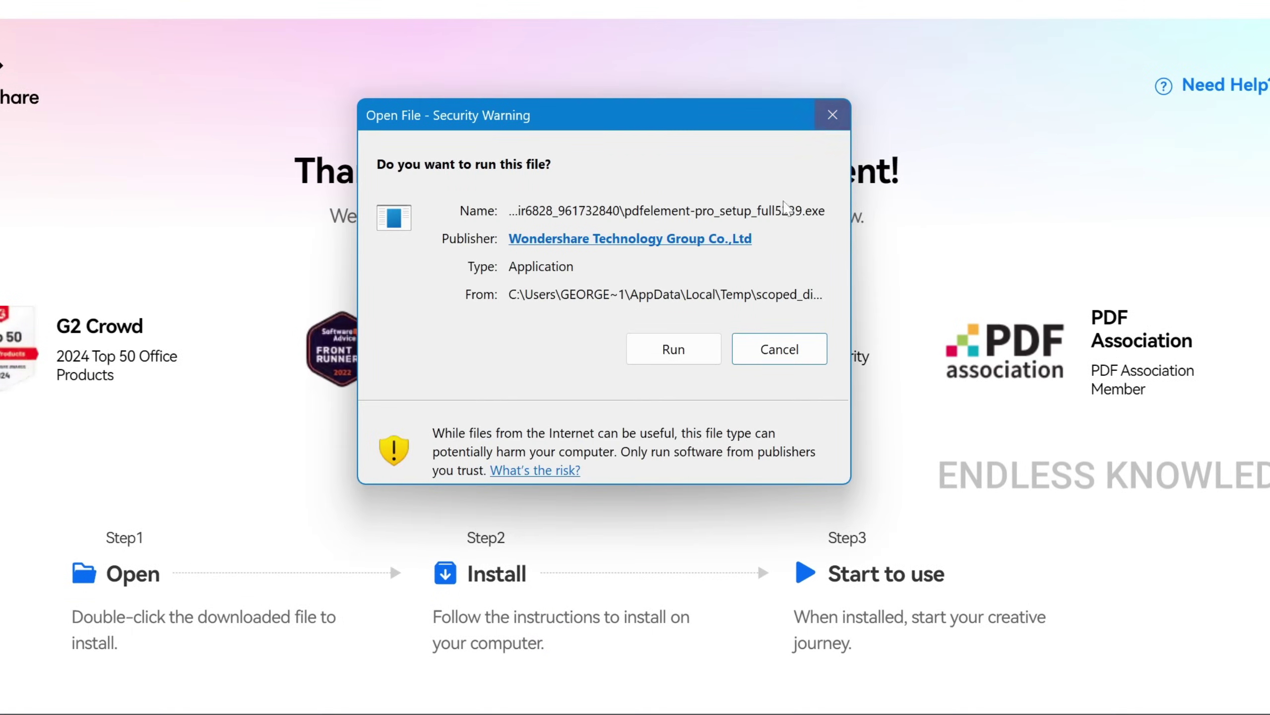
pyautogui.click(672, 348)
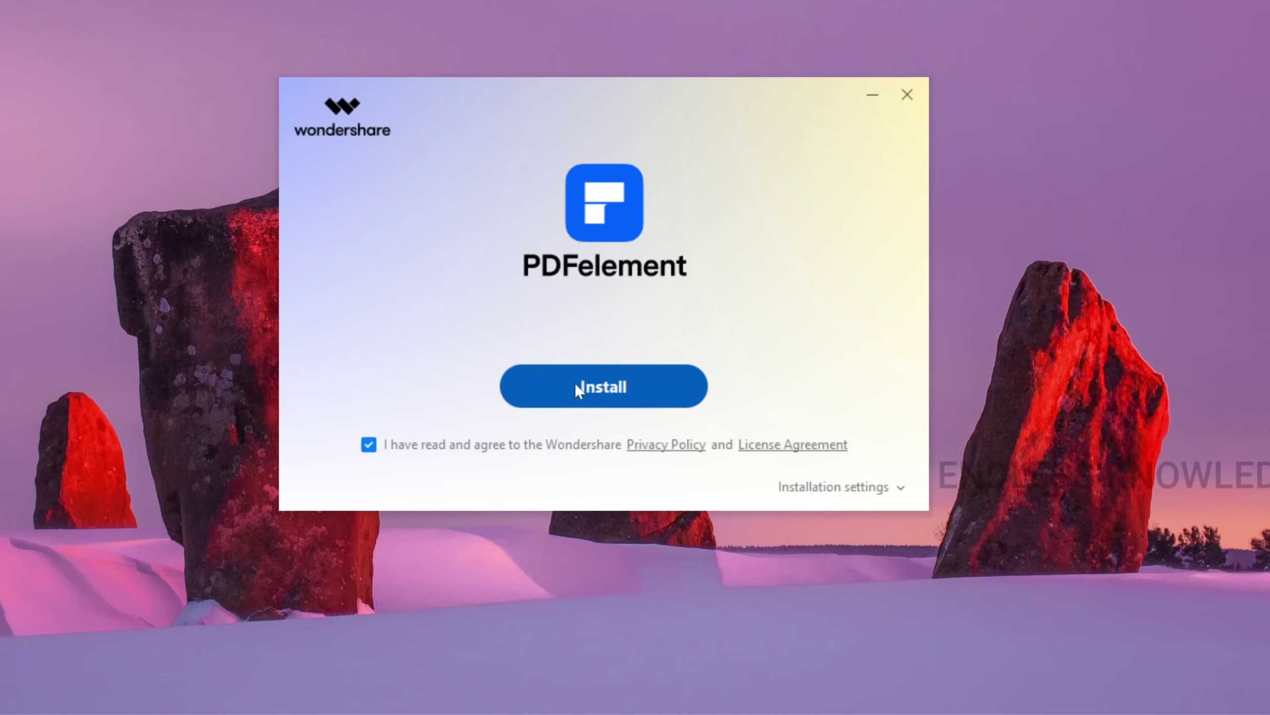
pyautogui.click(577, 390)
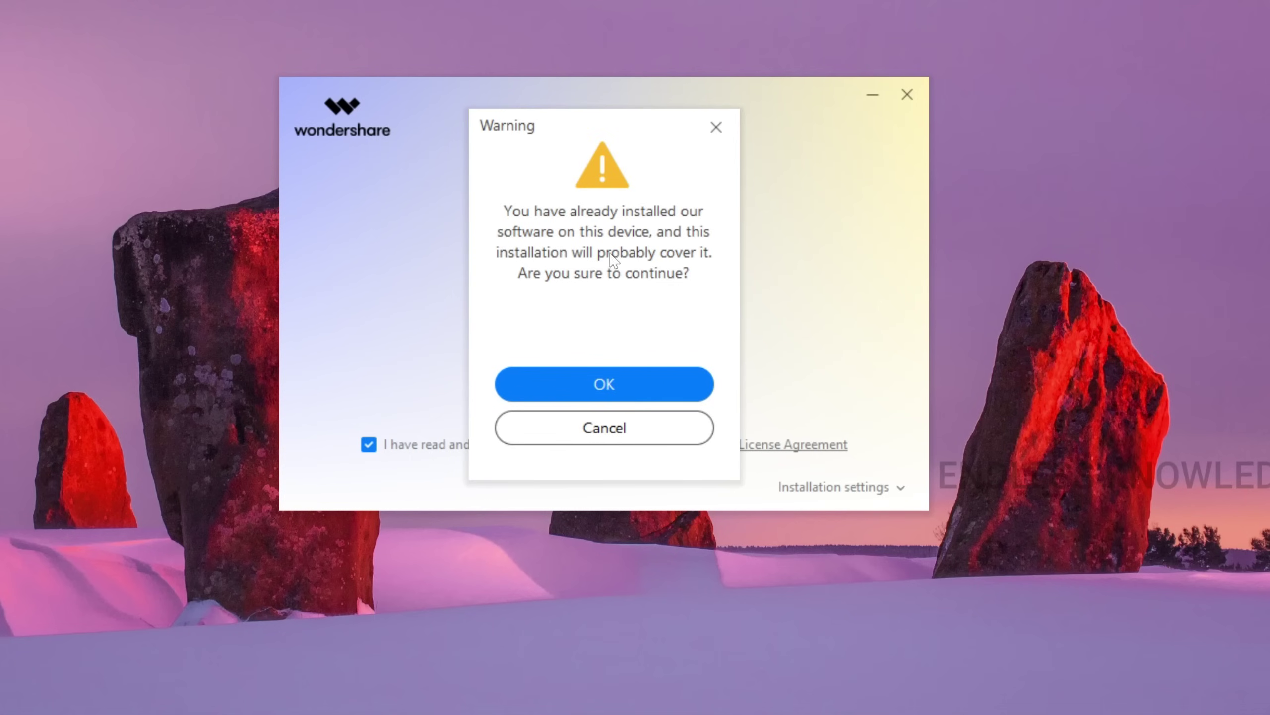
# Cancel the reinstall warning and close the PDFelement installer without installing.
pyautogui.click(628, 433)
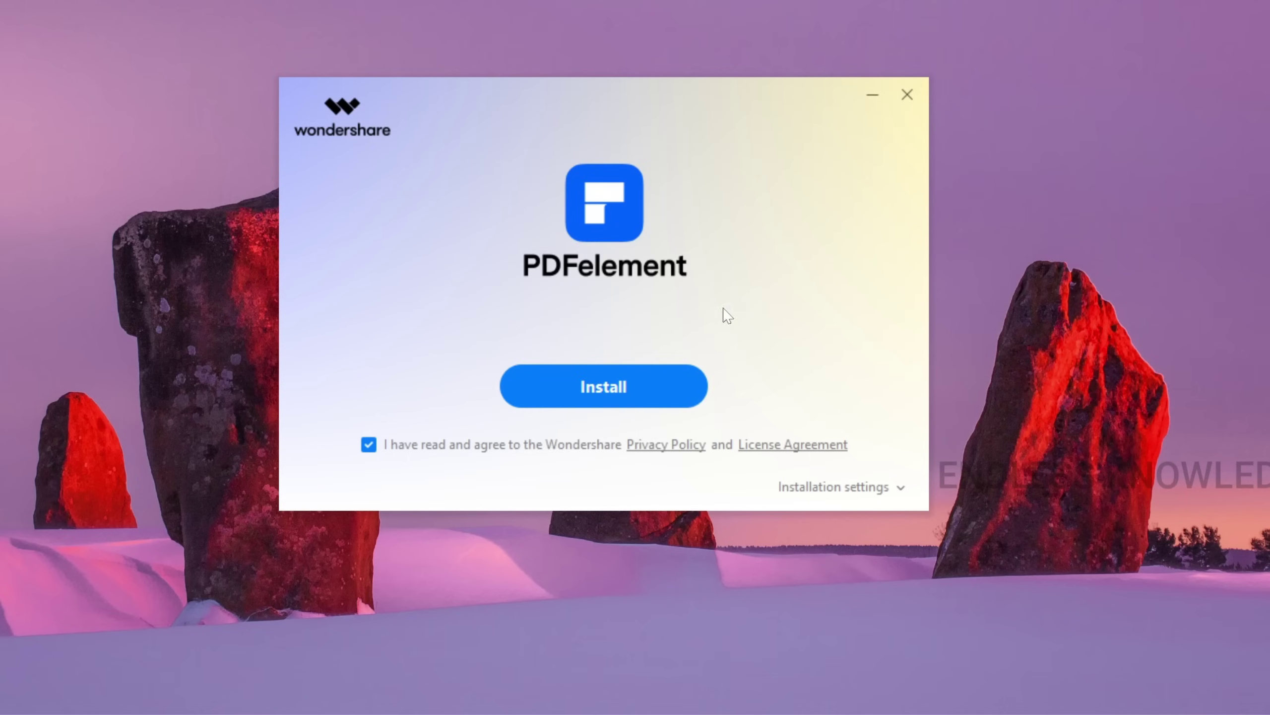
pyautogui.click(906, 93)
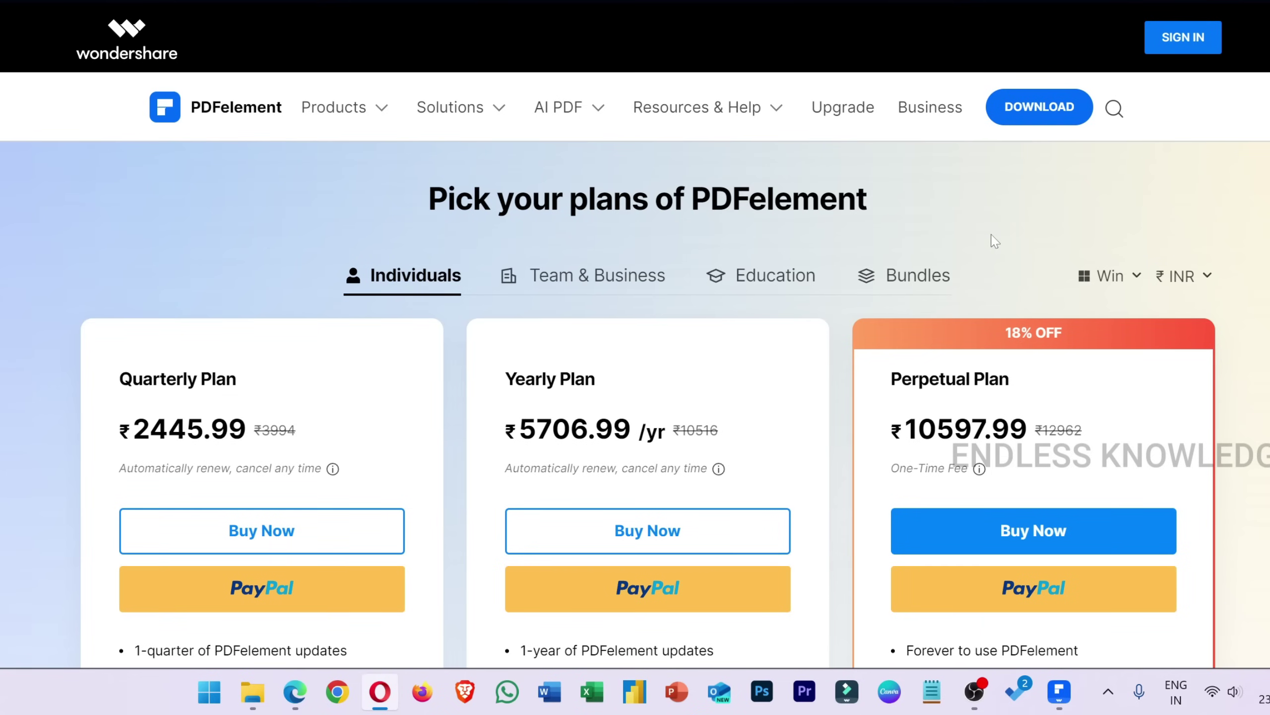
# Scroll through the Individuals pricing cards: Quarterly ₹2445.99, Yearly ₹5706.99, Perpetual ₹10597.99.
pyautogui.scroll(-3, 849, 280)
pyautogui.scroll(-2, 849, 280)
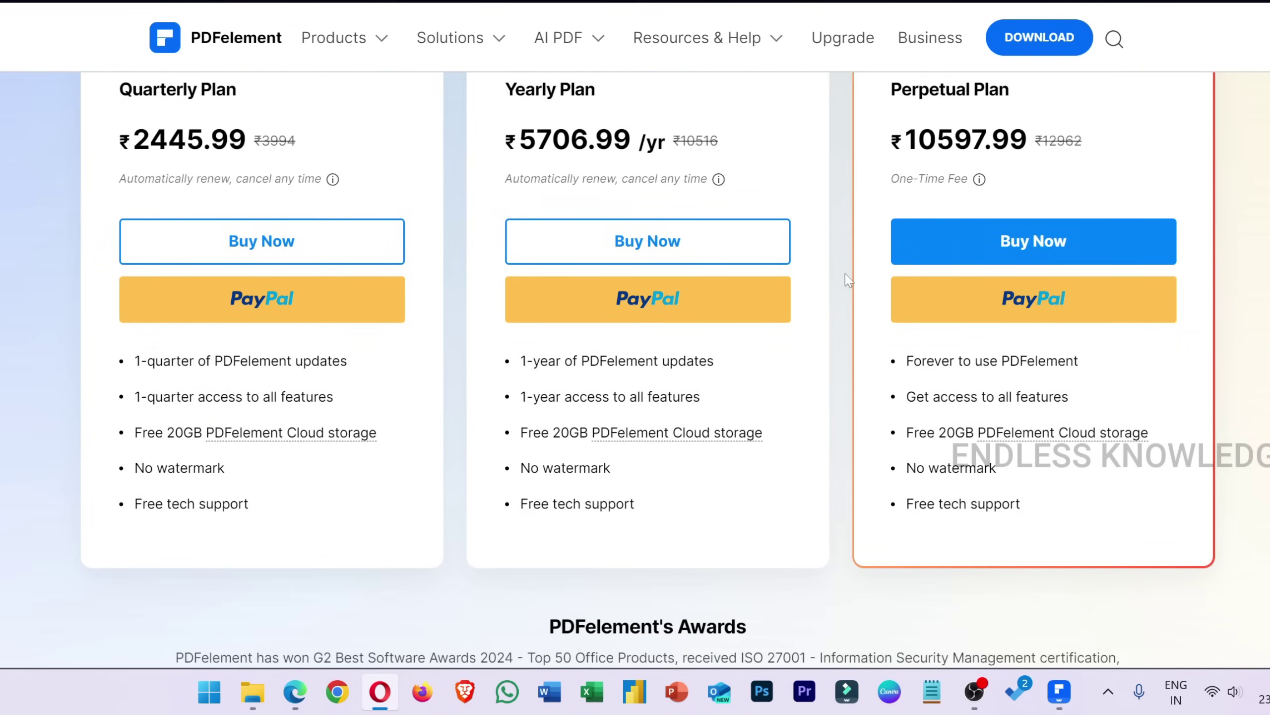
pyautogui.scroll(3, 849, 280)
pyautogui.scroll(-2, 849, 280)
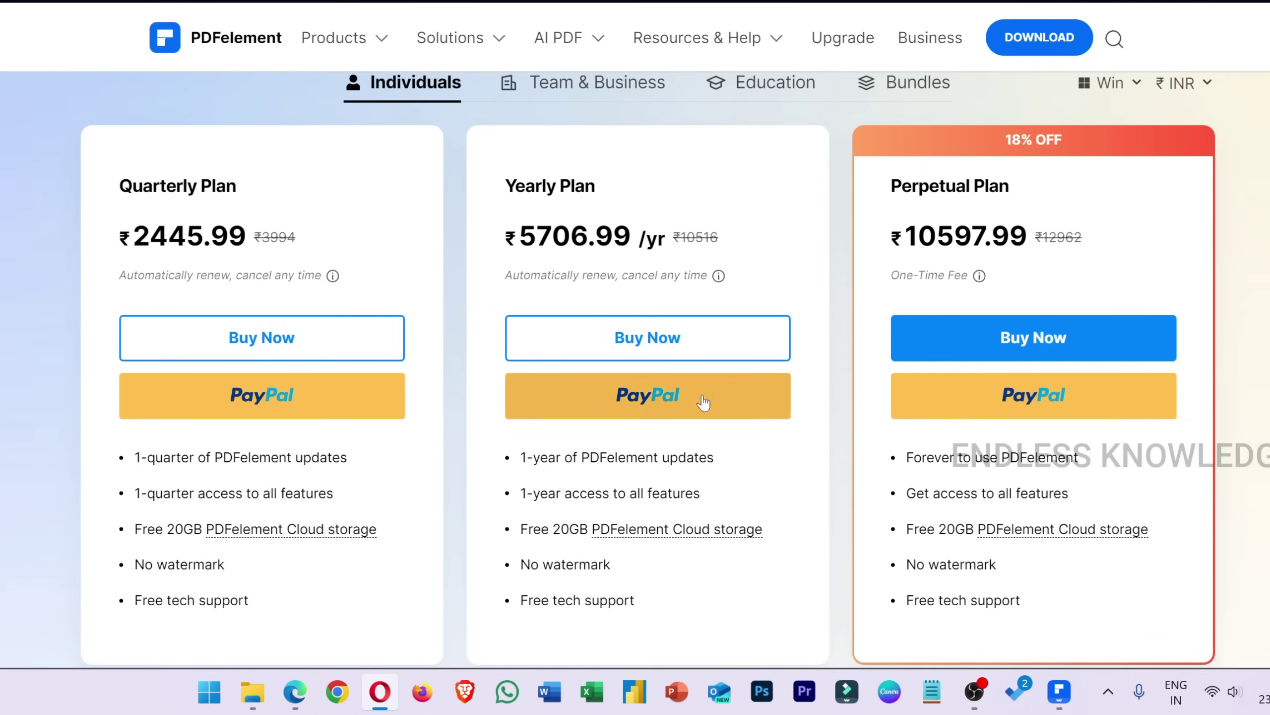